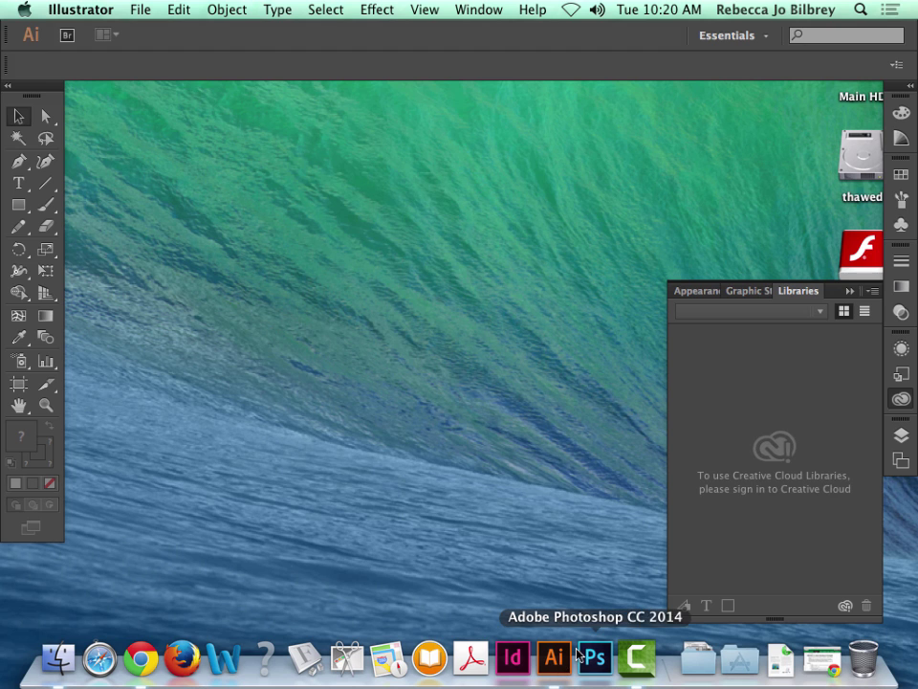
# Create a new 8.5 × 8.5 in document with units set to Inches.
pyautogui.click(140, 9)
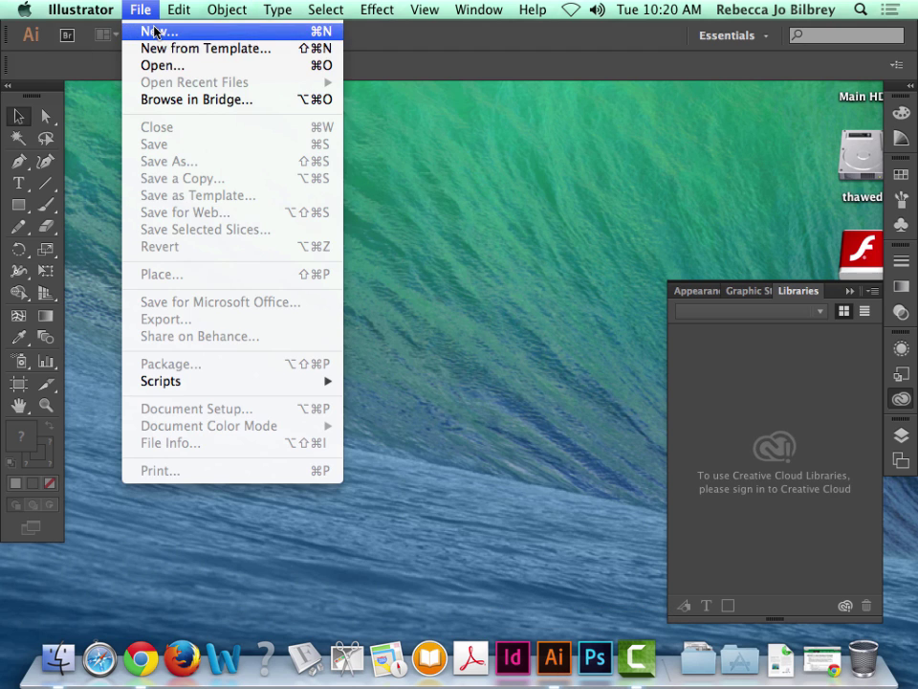
pyautogui.click(153, 30)
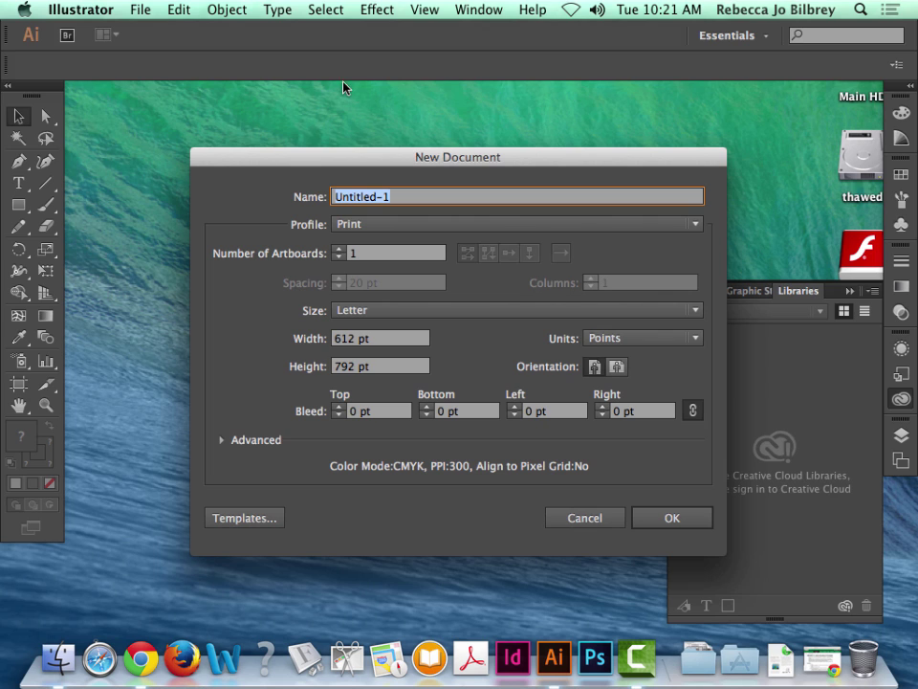
pyautogui.click(386, 334)
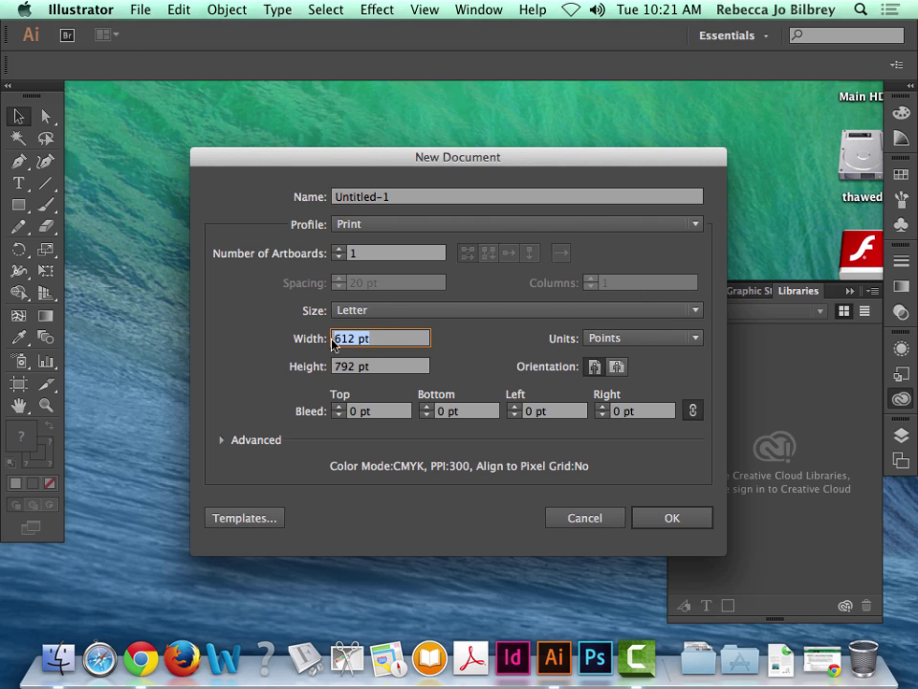
pyautogui.write('8.5 in')
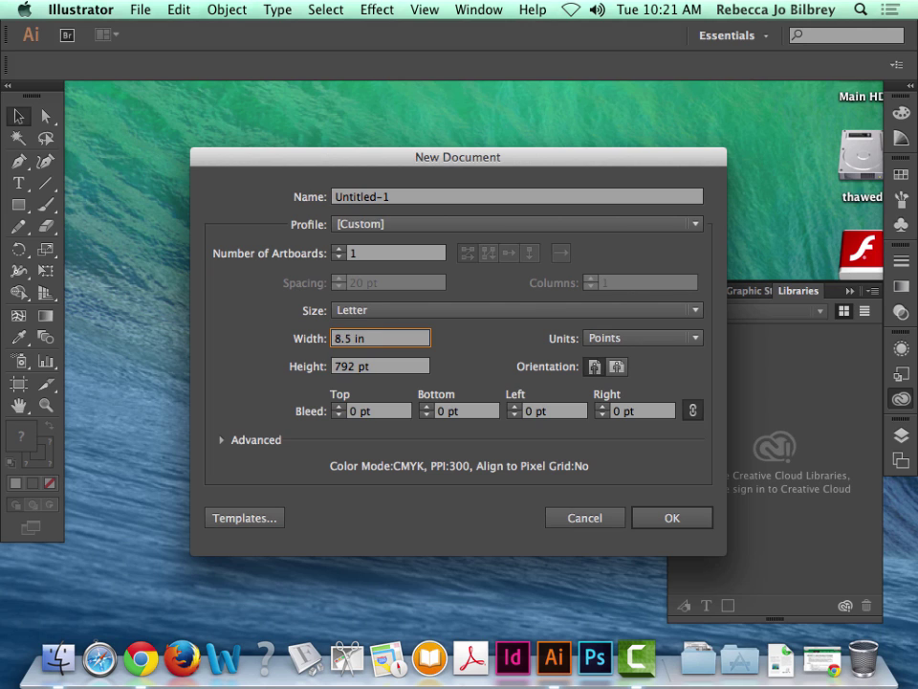
pyautogui.press('Tab')
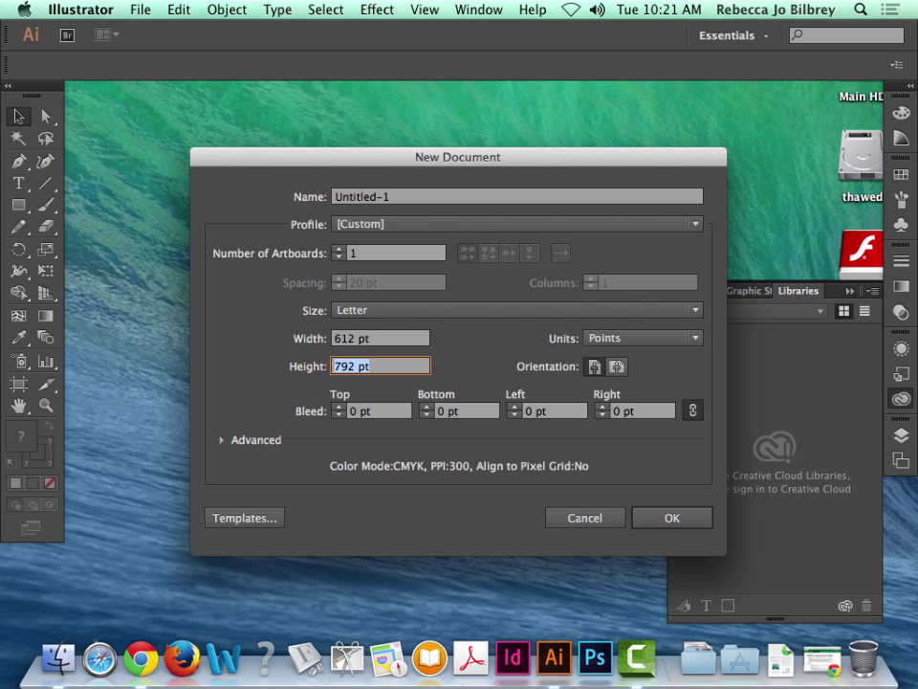
pyautogui.write('8.5')
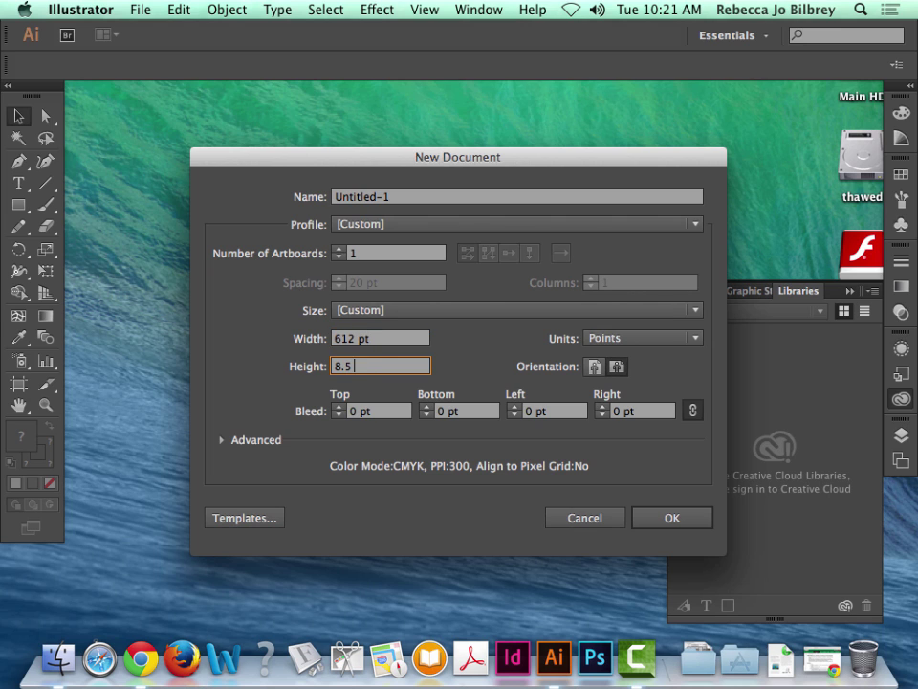
pyautogui.write(' in')
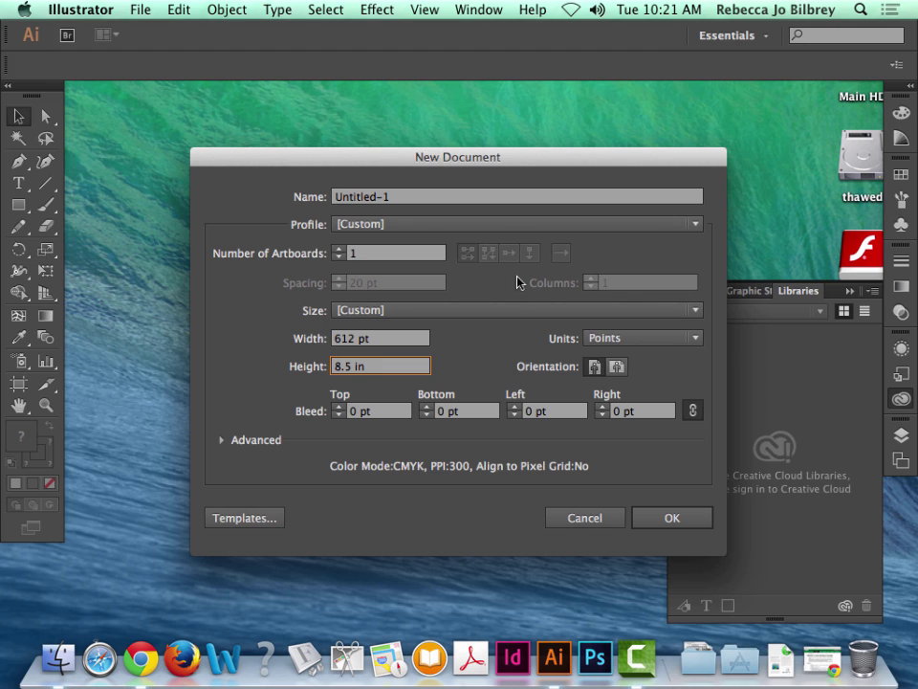
pyautogui.click(620, 338)
pyautogui.click(623, 390)
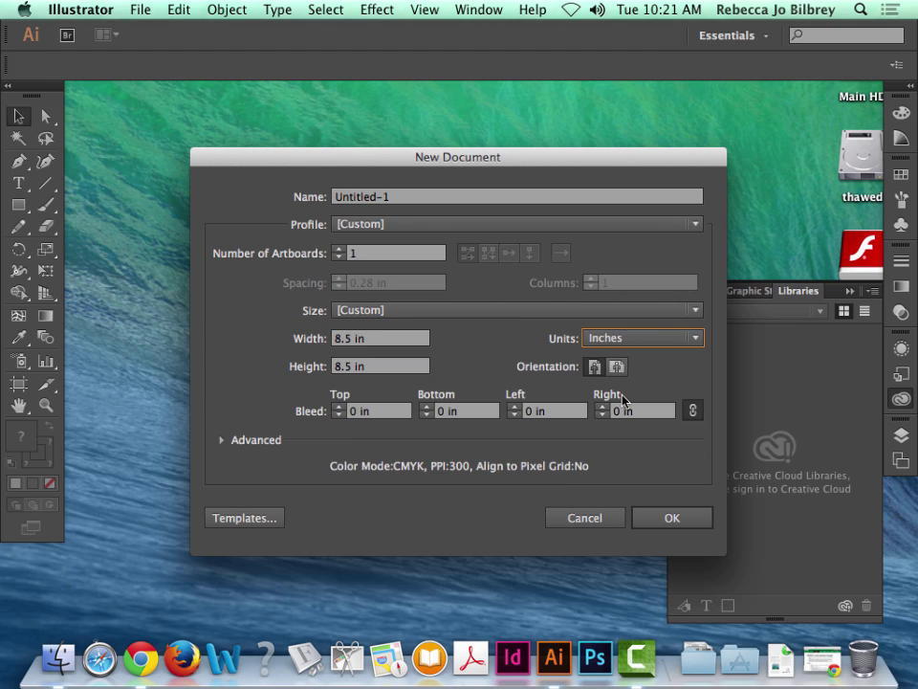
pyautogui.click(643, 517)
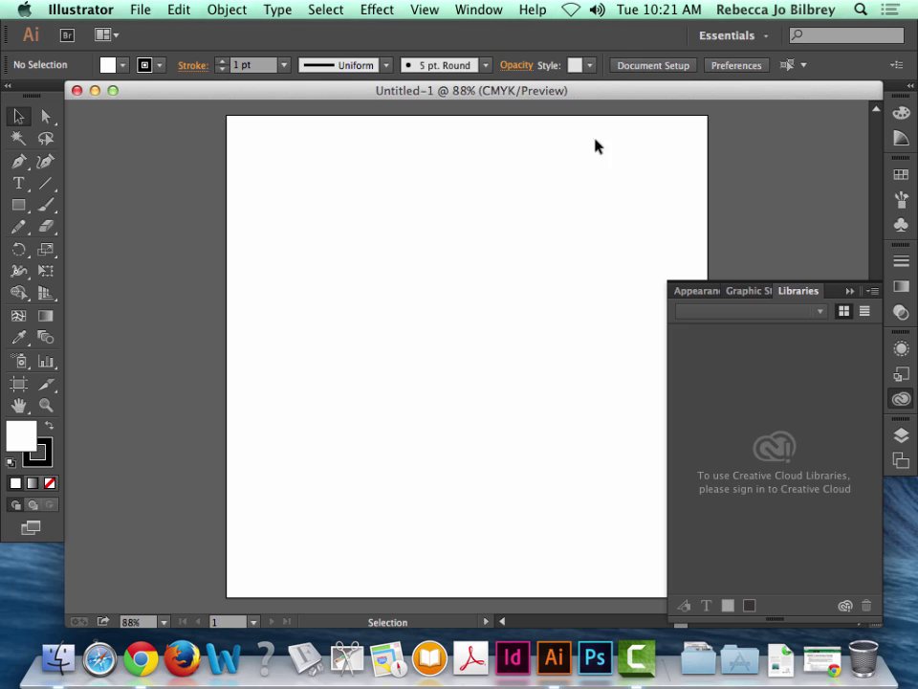
# Show the grid over the artboard from the View menu.
pyautogui.click(424, 9)
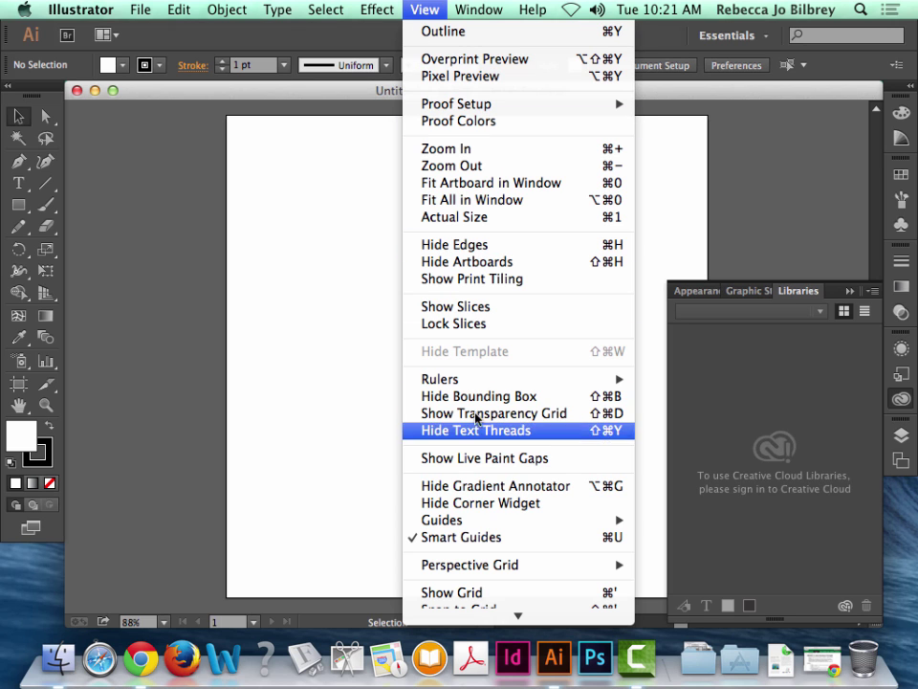
pyautogui.moveTo(488, 519)
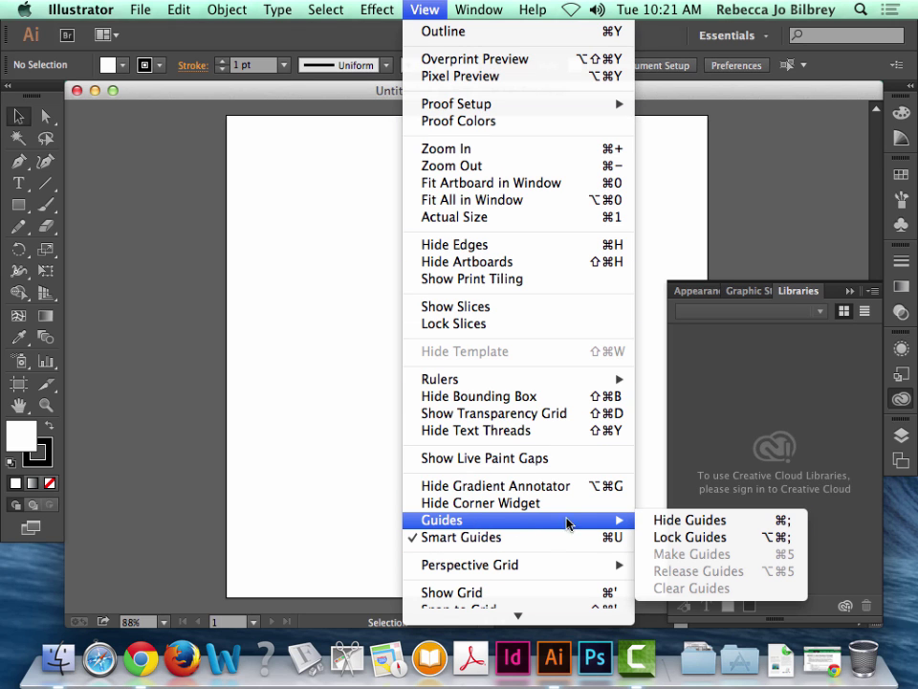
pyautogui.moveTo(537, 617)
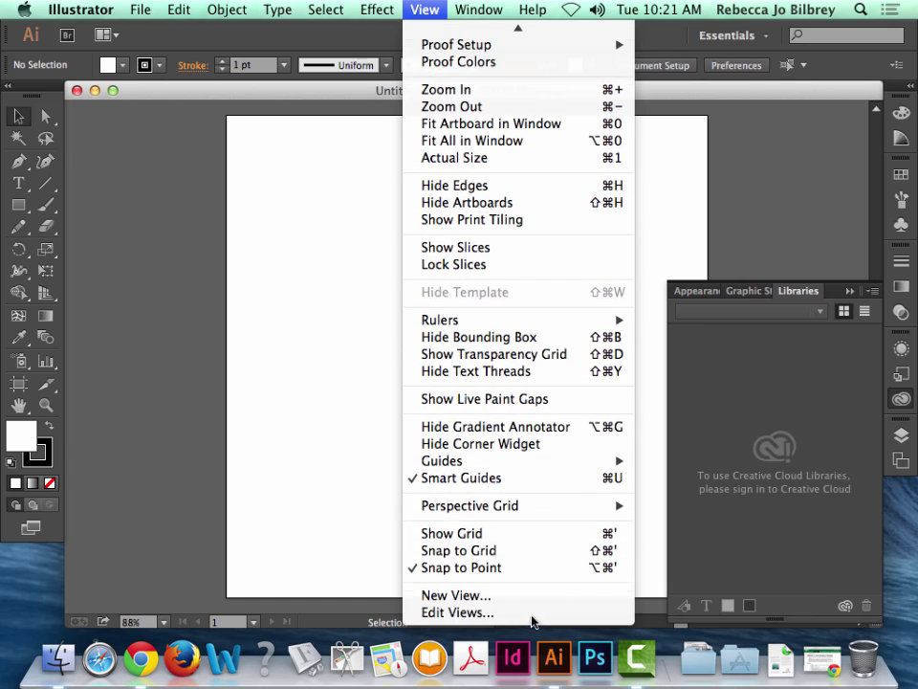
pyautogui.click(522, 538)
pyautogui.click(849, 290)
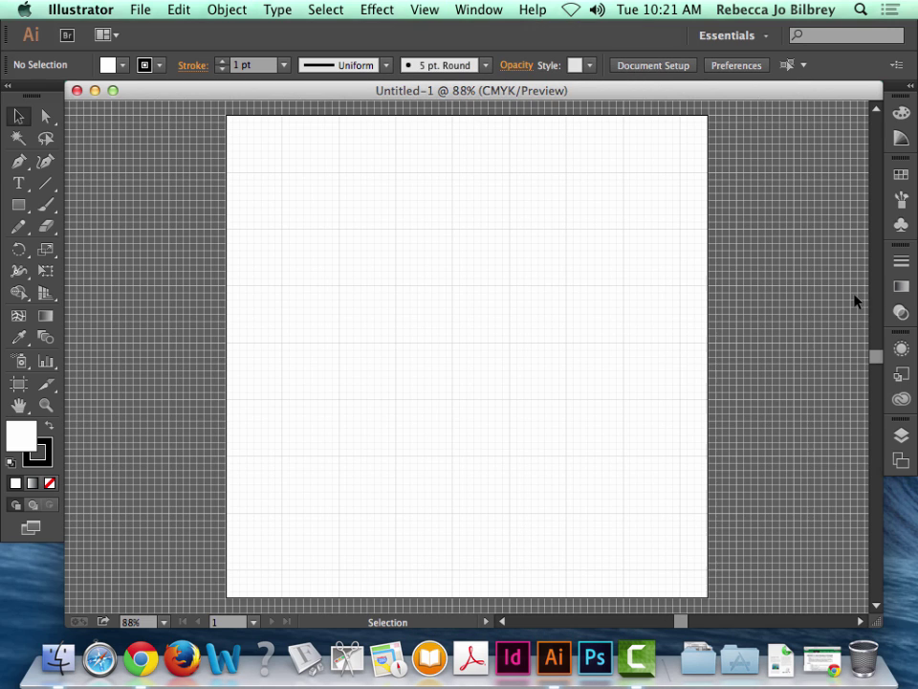
# Set Guides & Grid preferences to gridlines every 0.5 in with 4 subdivisions.
pyautogui.click(96, 10)
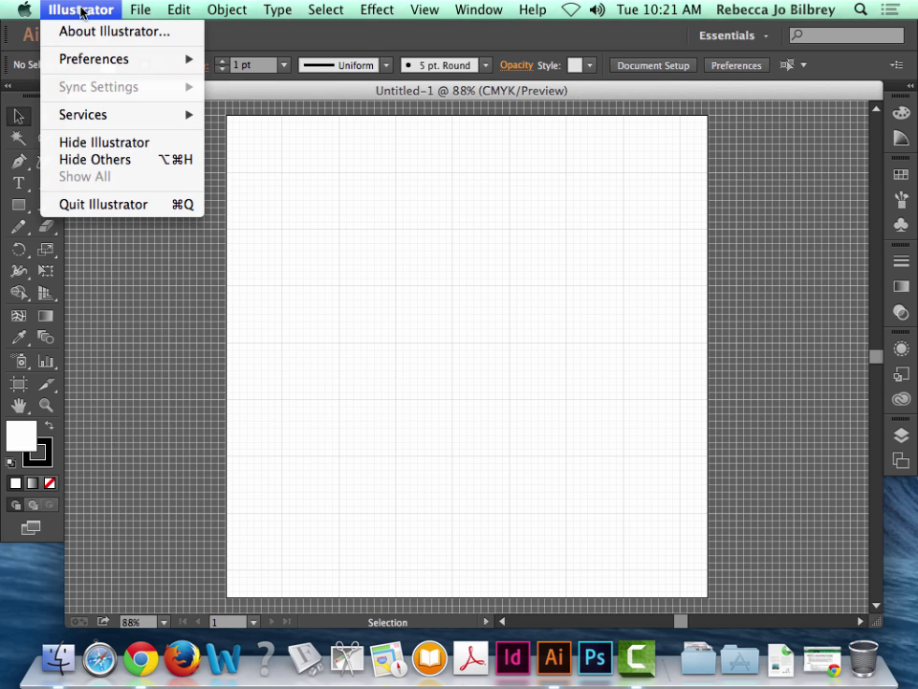
pyautogui.moveTo(87, 65)
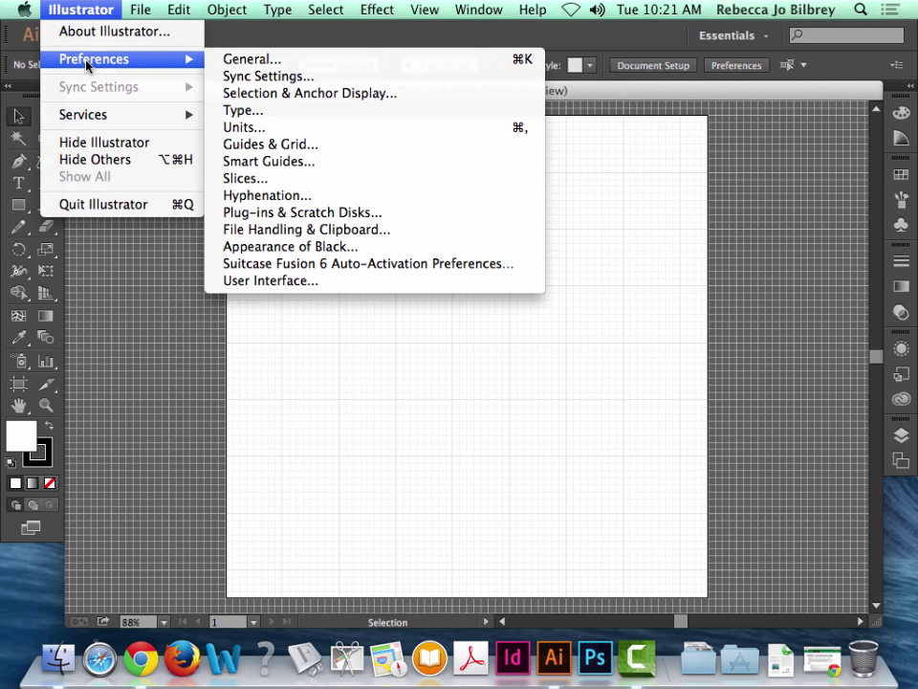
pyautogui.moveTo(182, 7)
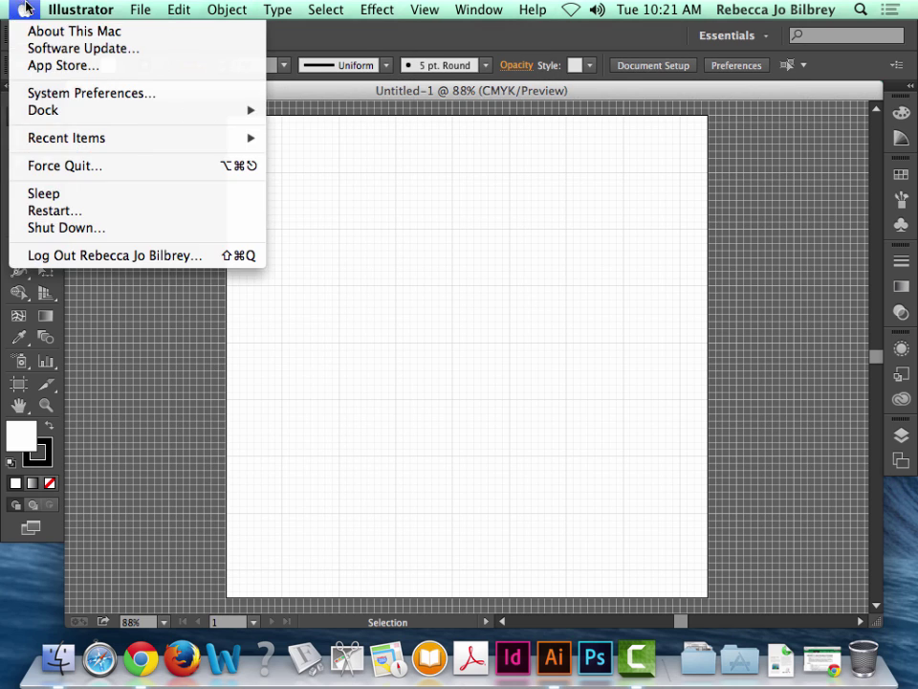
pyautogui.moveTo(82, 9)
pyautogui.moveTo(160, 59)
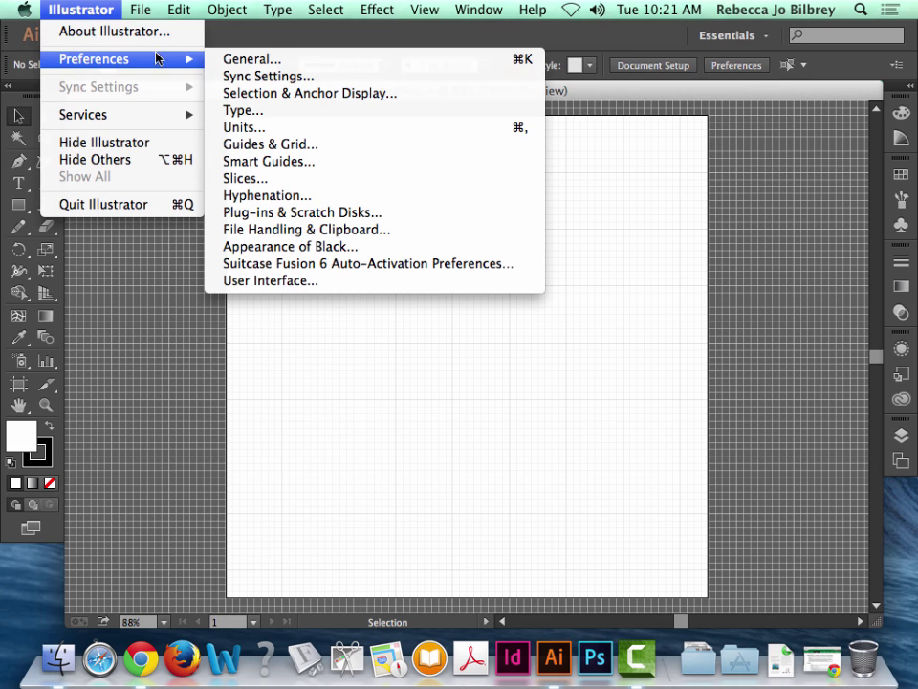
pyautogui.click(291, 152)
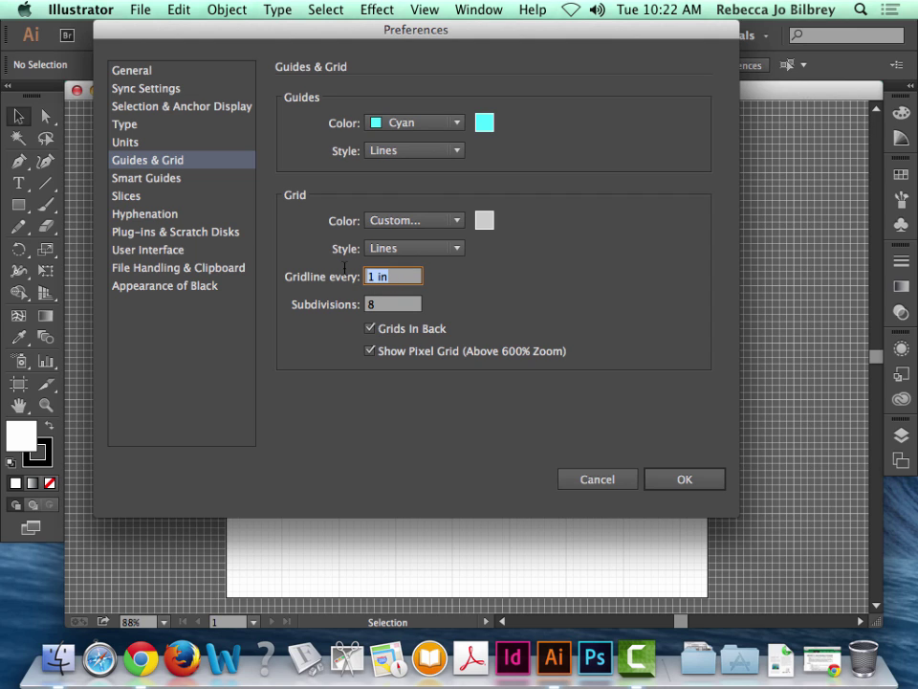
pyautogui.write('.5')
pyautogui.press('Tab')
pyautogui.write('4')
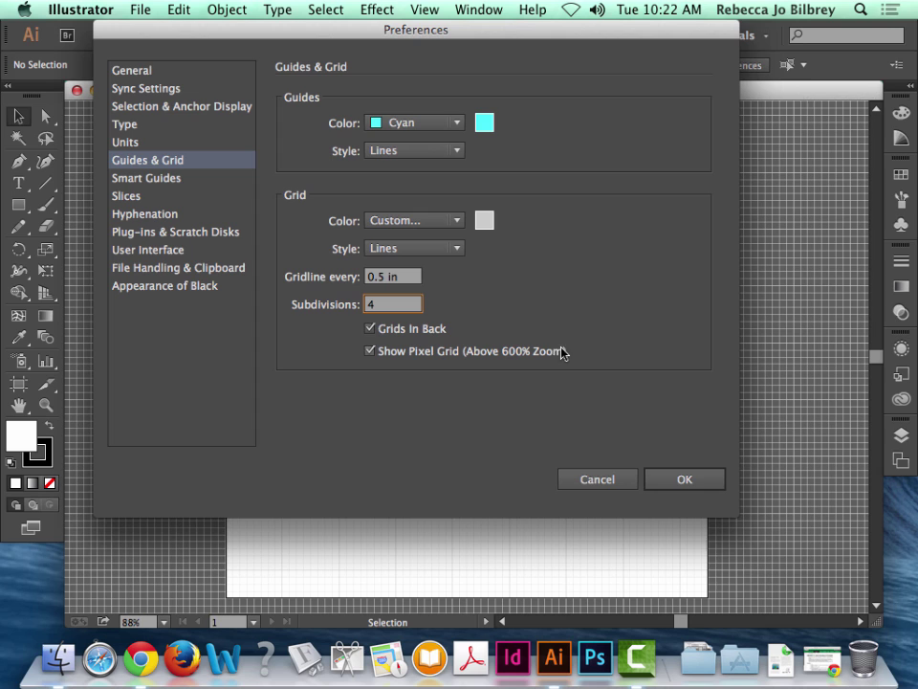
pyautogui.click(686, 480)
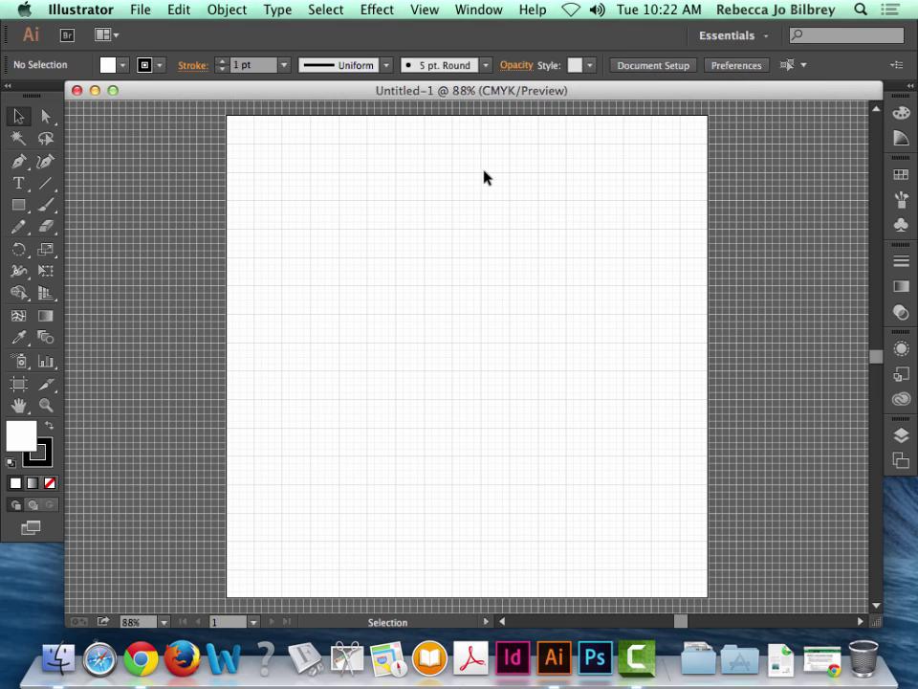
# Draw a 2 × 3.5 in rectangle with no fill.
pyautogui.click(18, 206)
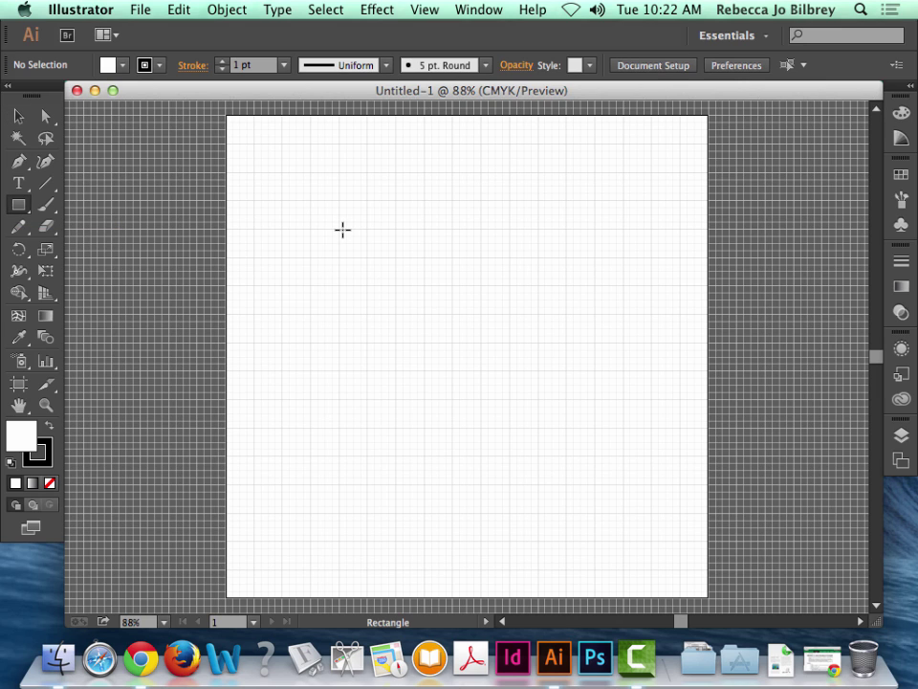
pyautogui.click(344, 231)
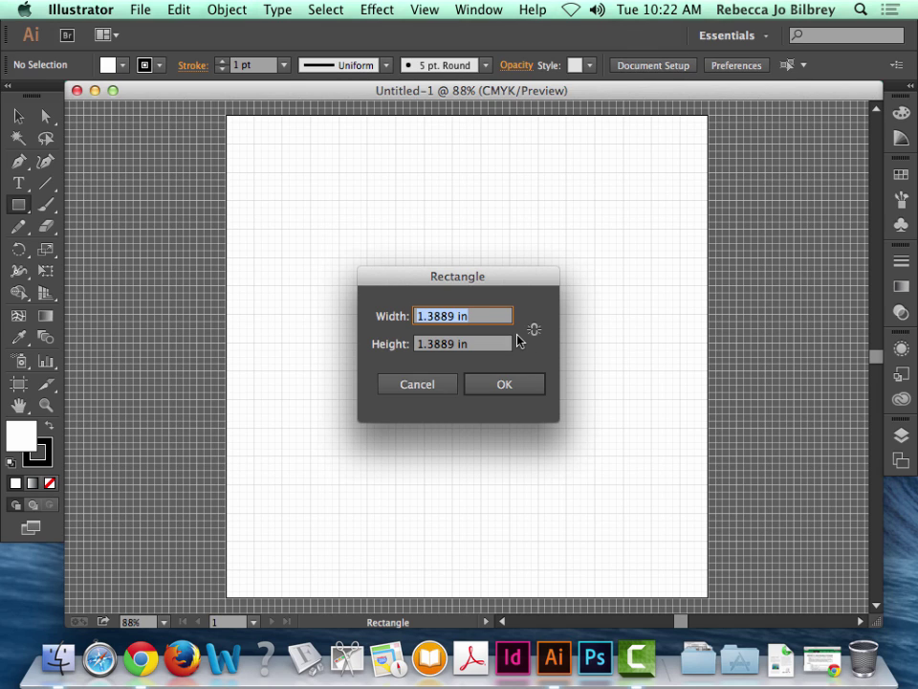
pyautogui.write('1')
pyautogui.press('BackSpace')
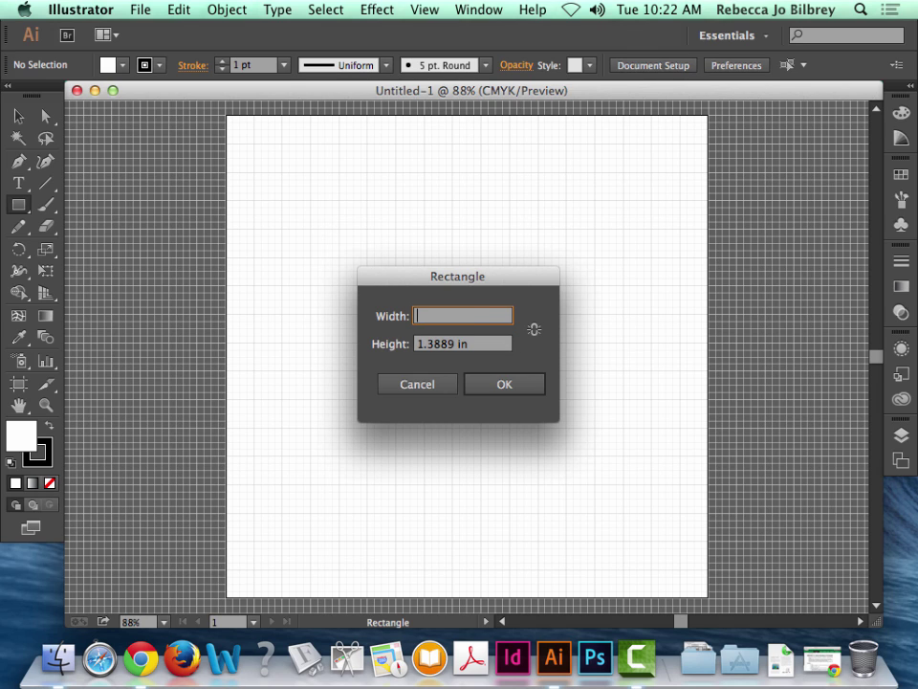
pyautogui.write('2"')
pyautogui.press('Tab')
pyautogui.write('3.5')
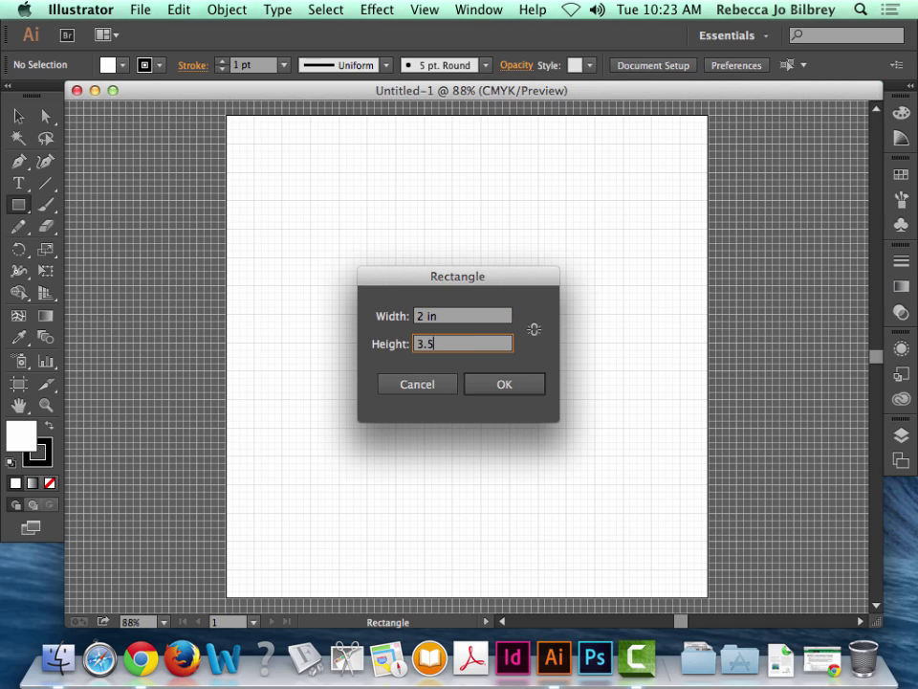
pyautogui.click(522, 386)
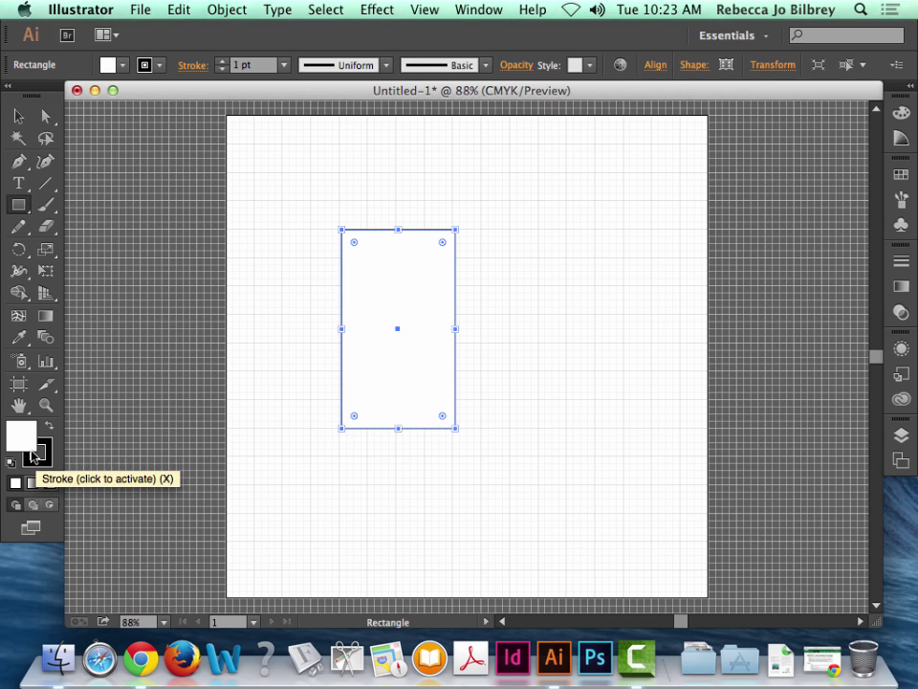
pyautogui.click(51, 484)
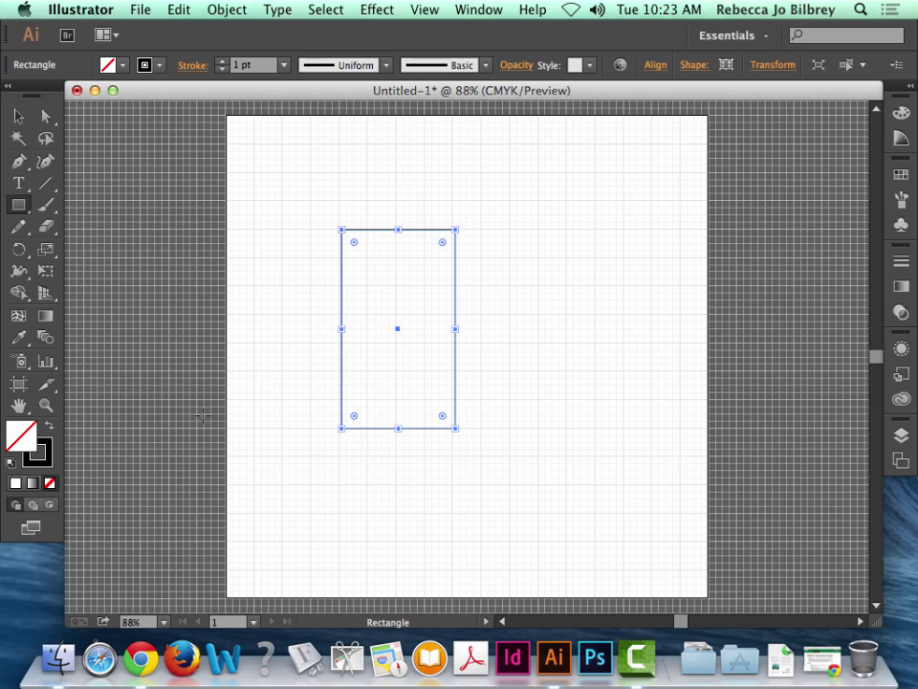
# Place the rectangle against the artboard's left edge and centre it vertically to the artboard.
pyautogui.click(18, 116)
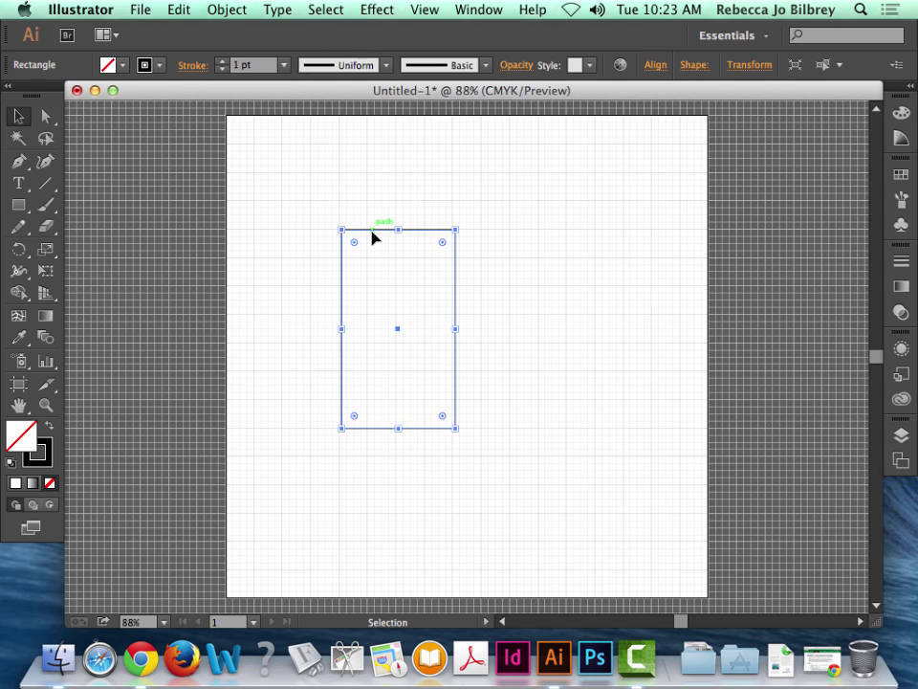
pyautogui.moveTo(371, 233); pyautogui.dragTo(260, 263)
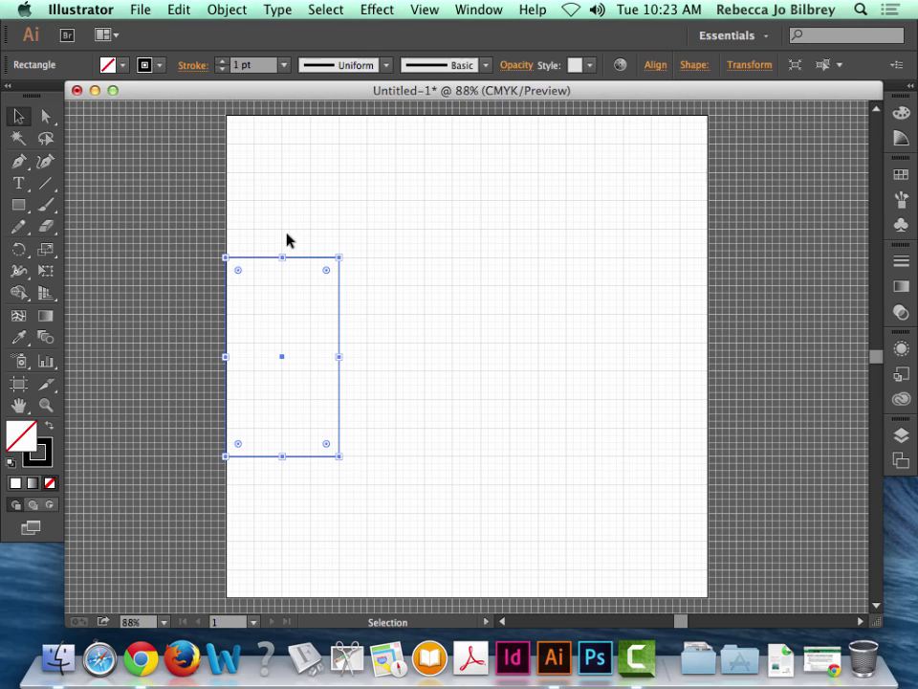
pyautogui.click(655, 66)
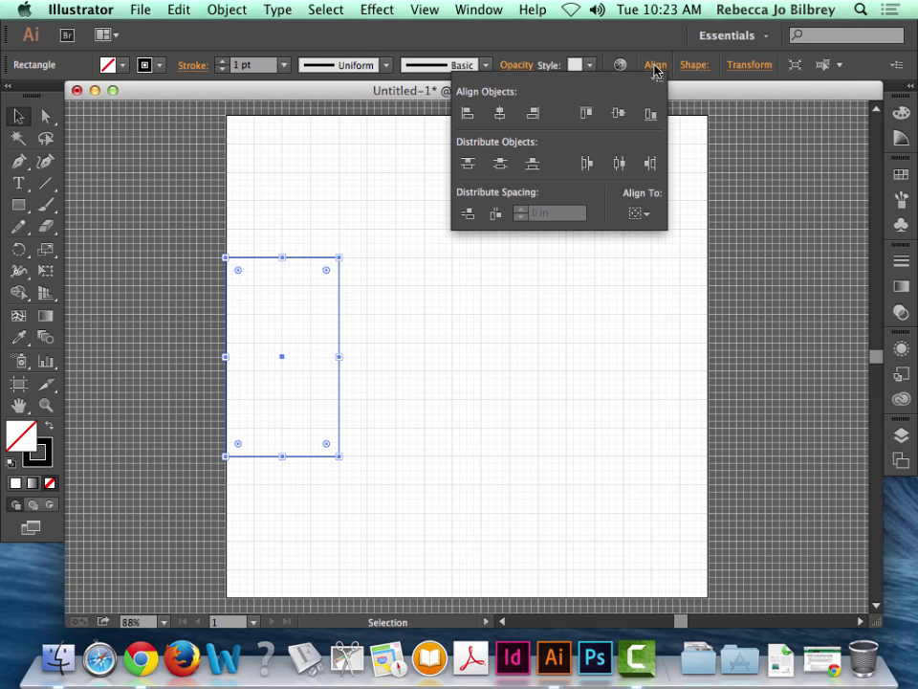
pyautogui.click(641, 214)
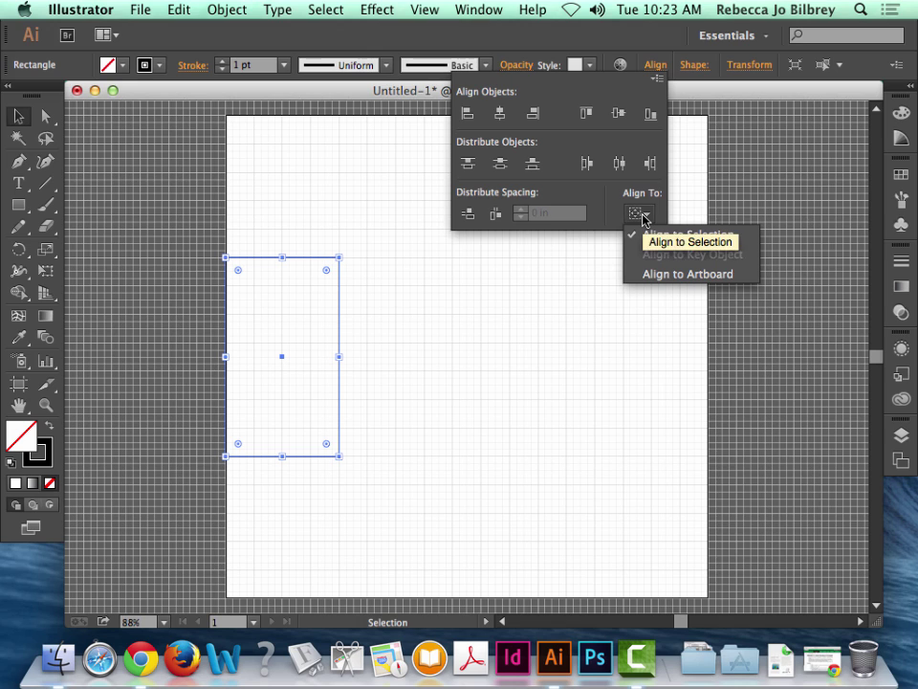
pyautogui.click(663, 275)
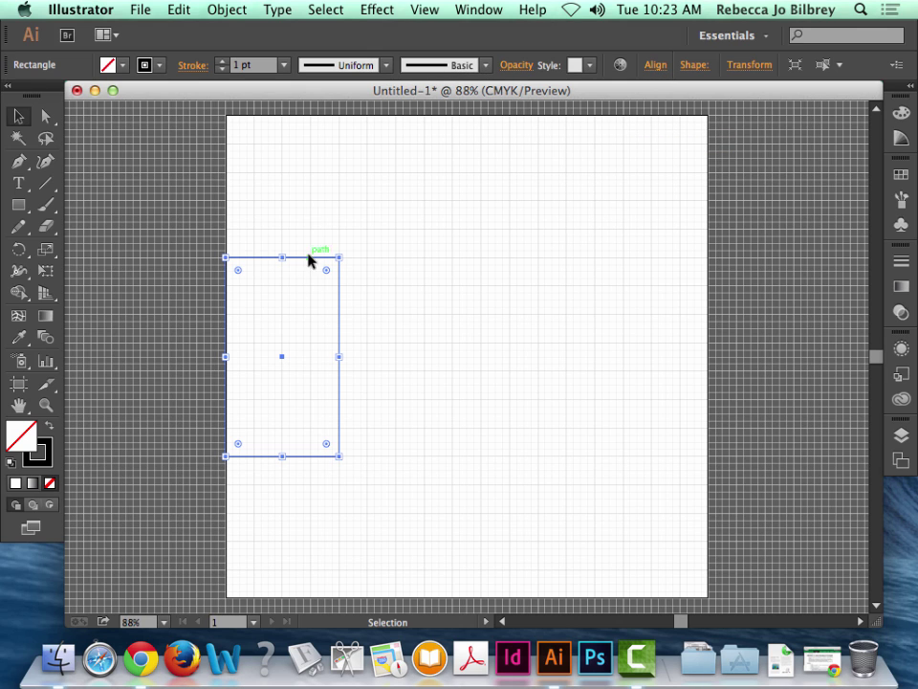
pyautogui.moveTo(312, 260); pyautogui.dragTo(328, 219)
pyautogui.click(655, 64)
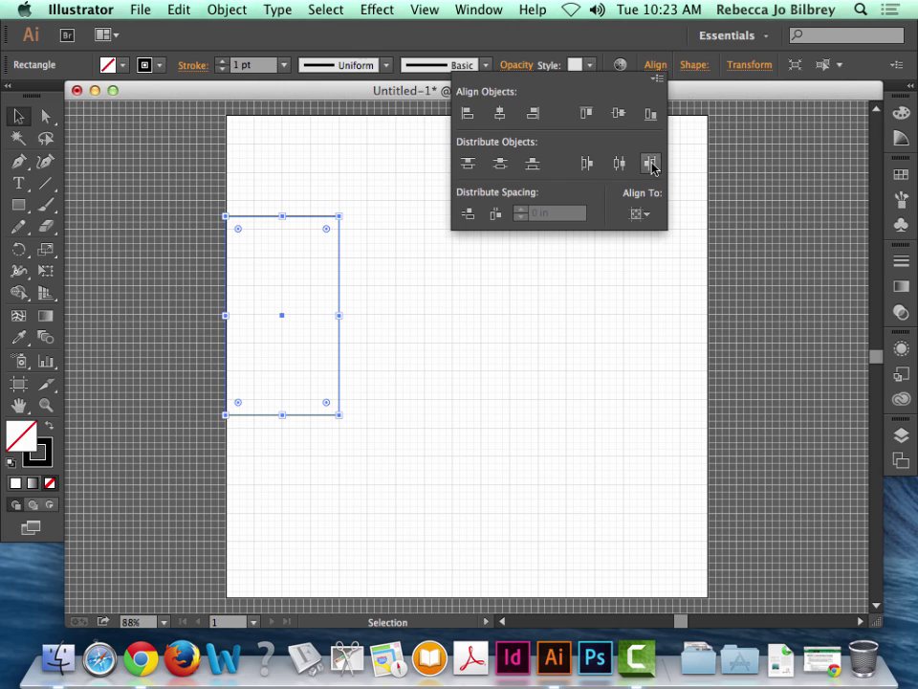
pyautogui.click(643, 213)
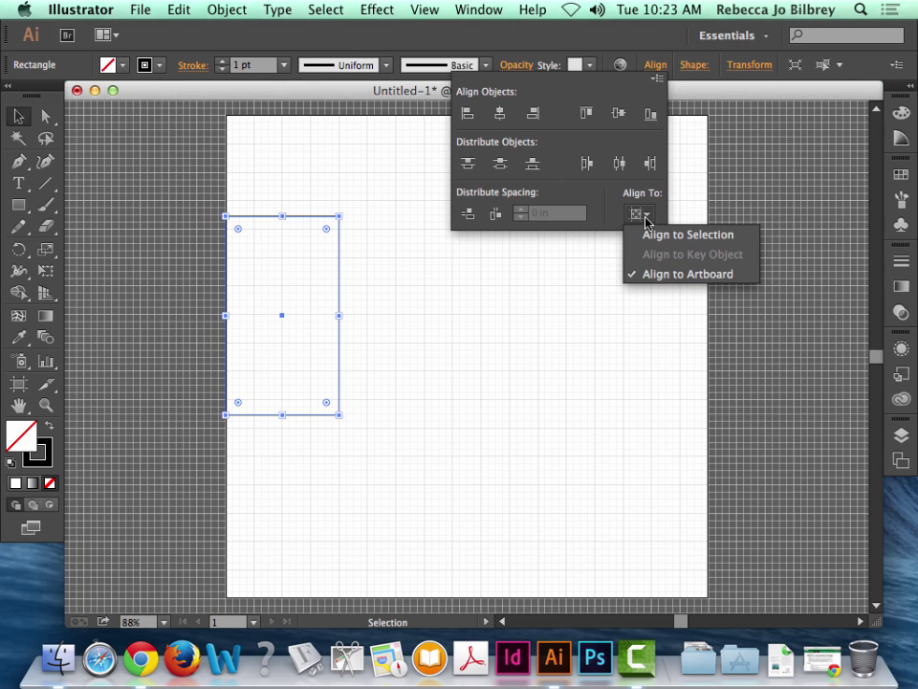
pyautogui.click(619, 114)
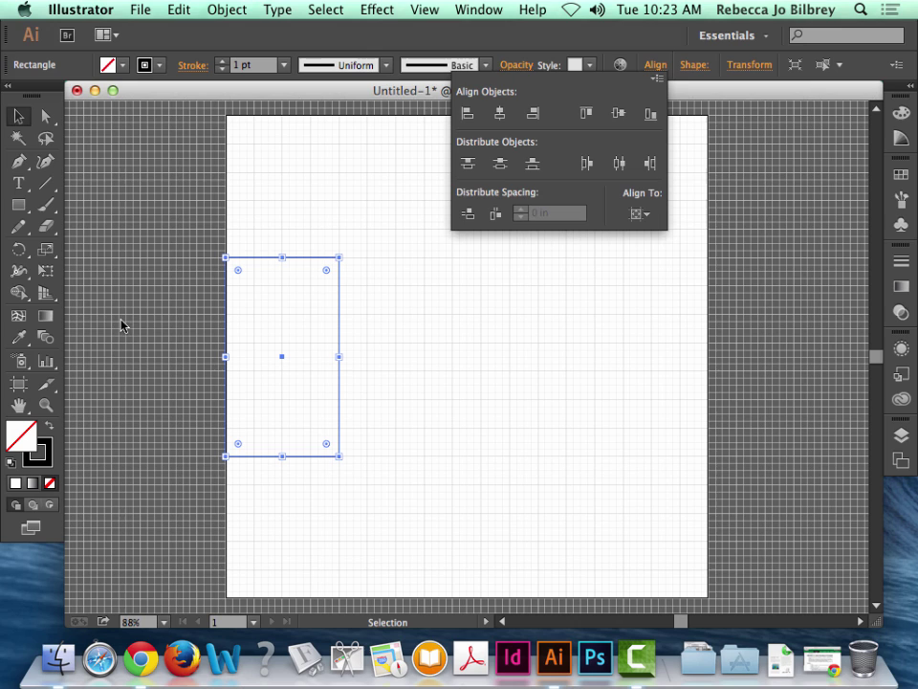
pyautogui.click(12, 119)
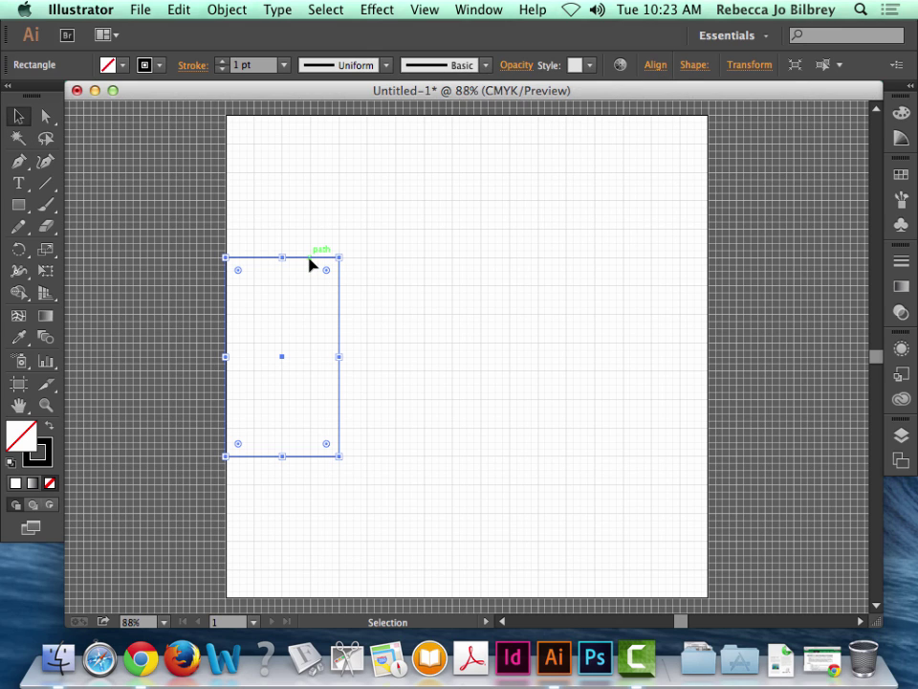
# Duplicate the rectangle edge to edge into a row of four panels and select all four.
pyautogui.moveTo(309, 265); pyautogui.dragTo(610, 262)
pyautogui.click(468, 267)
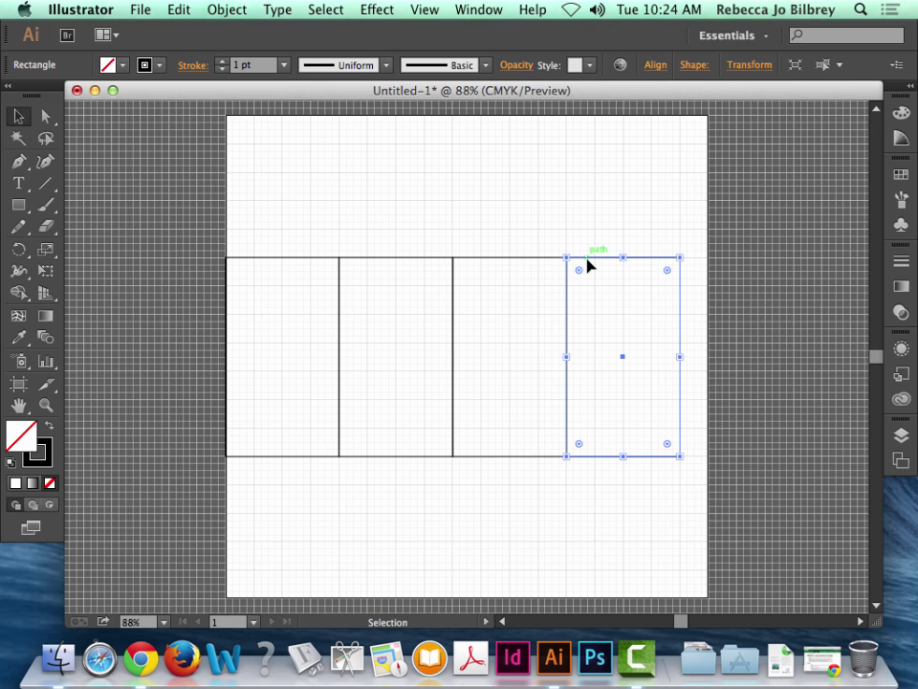
pyautogui.click(494, 235)
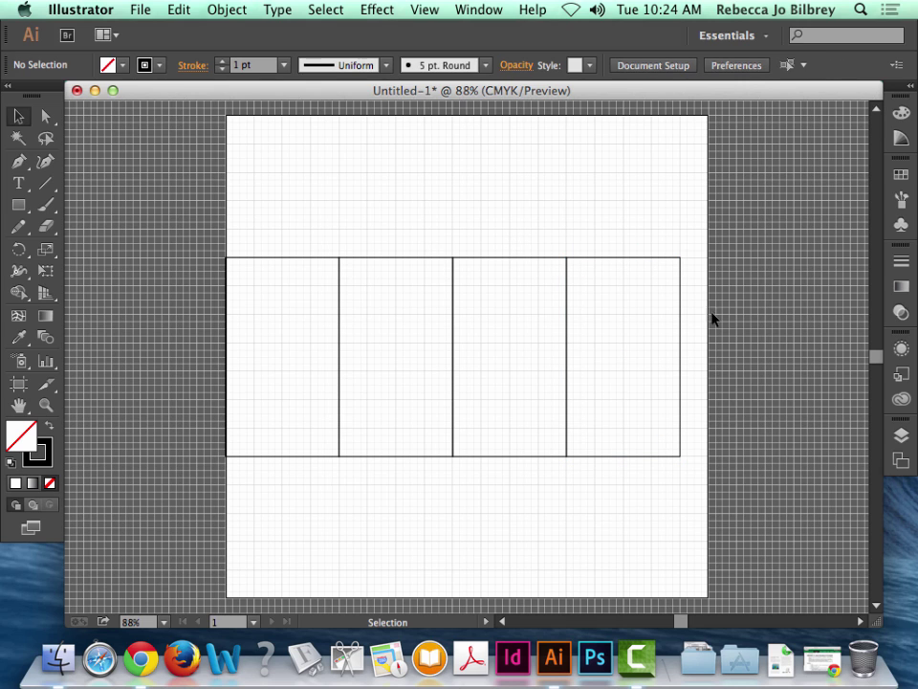
pyautogui.moveTo(279, 243); pyautogui.dragTo(735, 478)
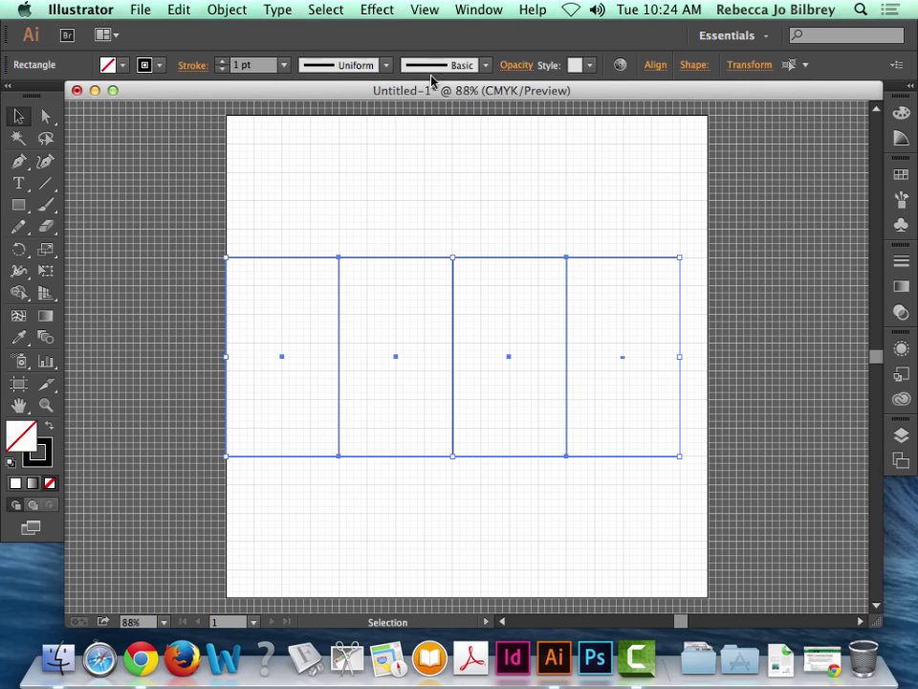
# Browse the stroke width profile and brush choices without changing anything.
pyautogui.click(385, 65)
pyautogui.click(419, 65)
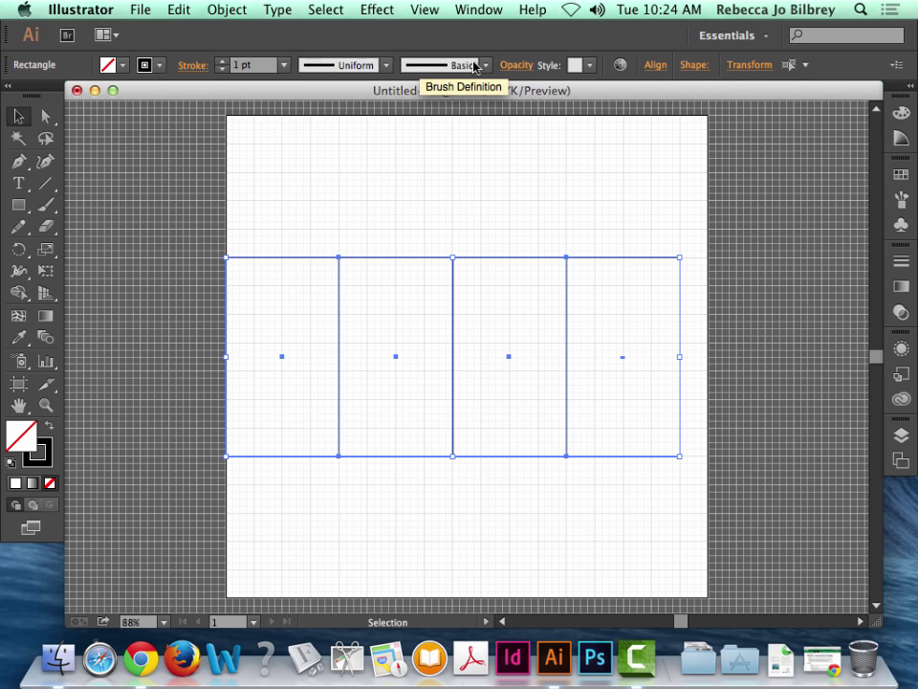
pyautogui.click(485, 65)
pyautogui.moveTo(484, 141); pyautogui.dragTo(486, 168)
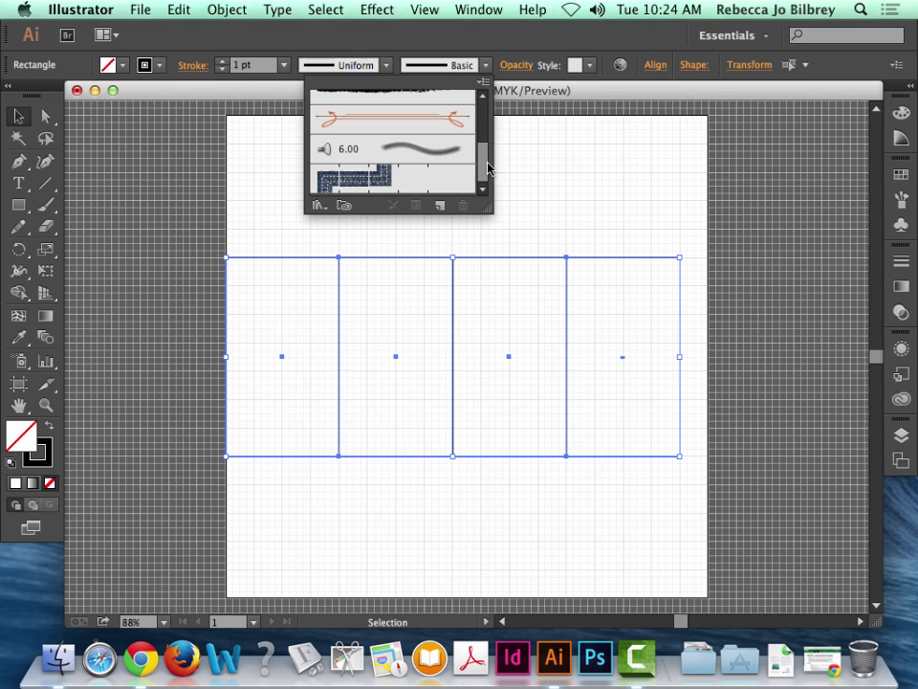
pyautogui.click(681, 205)
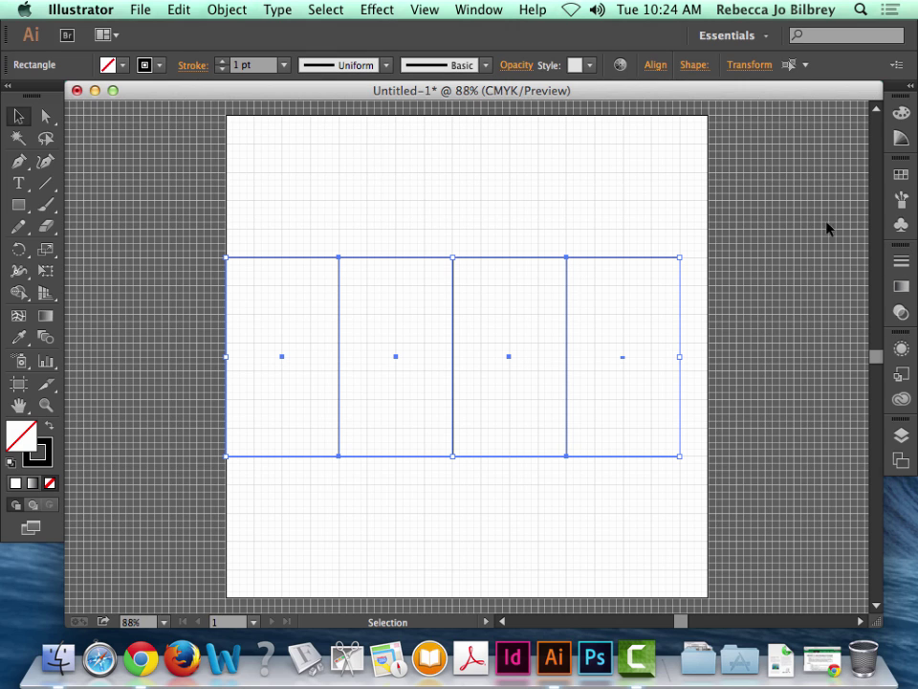
# Give the four rectangles dashed outlines with a 6 pt dash, then deselect them.
pyautogui.click(901, 261)
pyautogui.click(675, 249)
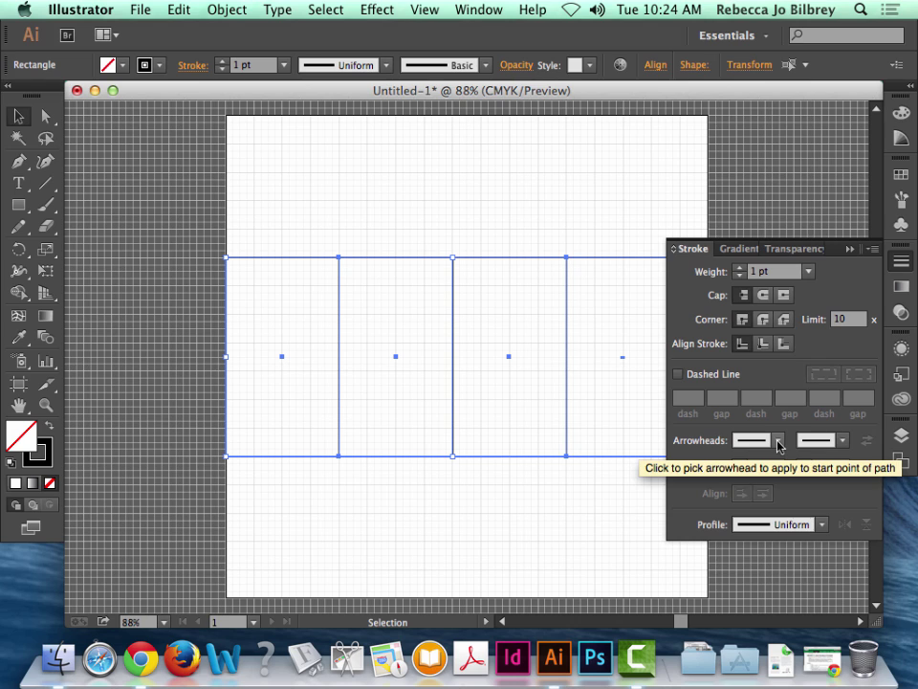
pyautogui.click(678, 374)
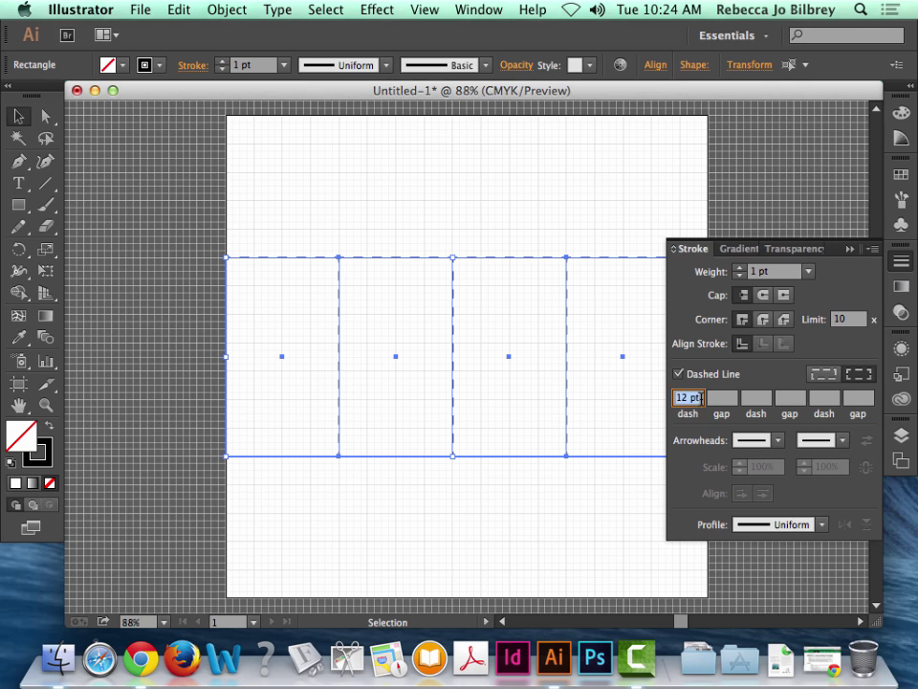
pyautogui.write('6')
pyautogui.press('Tab')
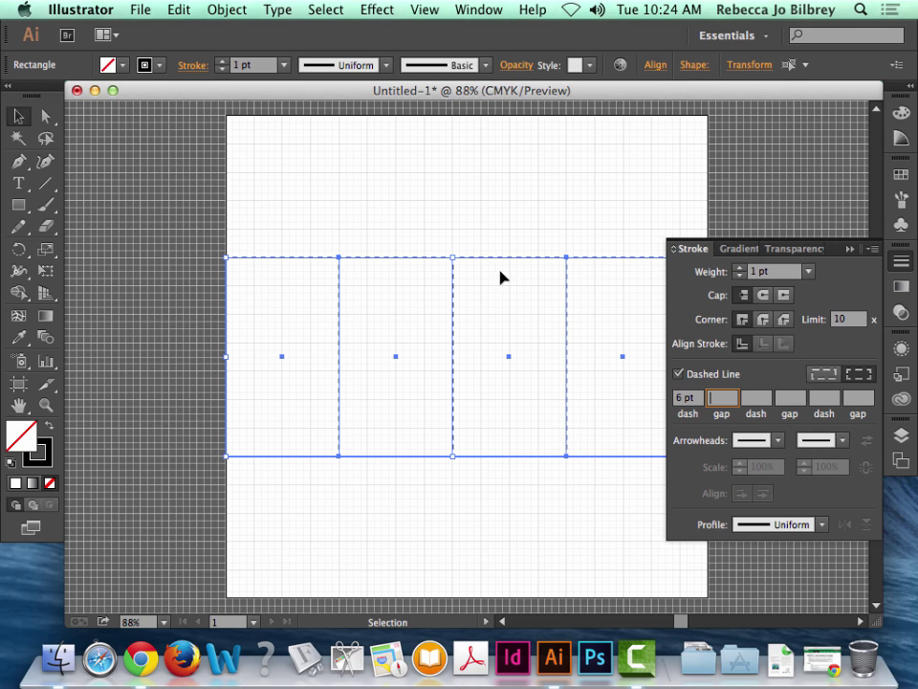
pyautogui.click(850, 249)
pyautogui.click(21, 118)
pyautogui.click(417, 252)
pyautogui.scroll(-1, 417, 252)
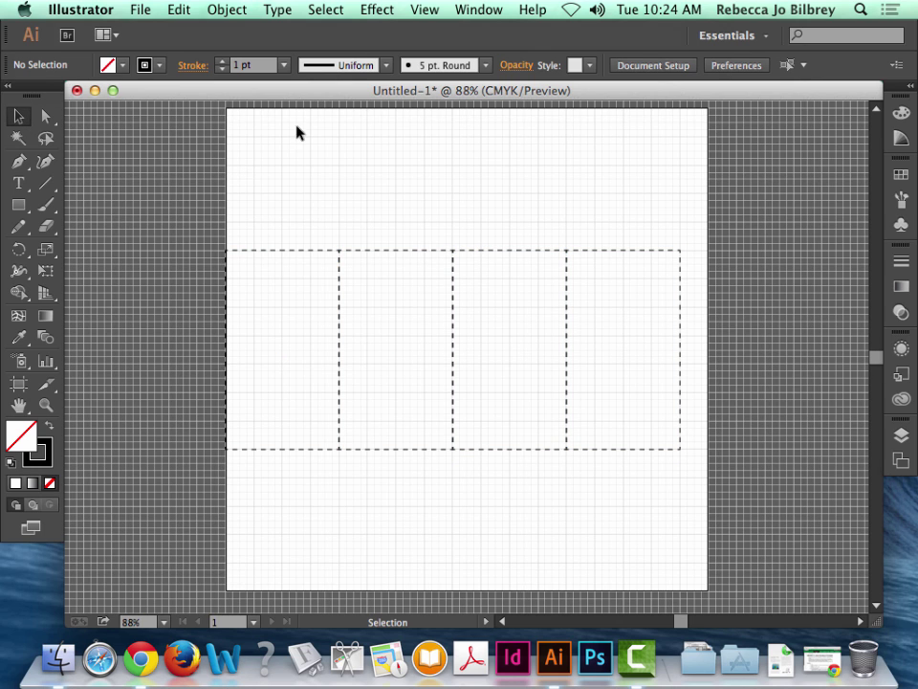
# Set the stroke weight of all four dashed rectangles to 0.5 pt.
pyautogui.moveTo(226, 201); pyautogui.dragTo(707, 460)
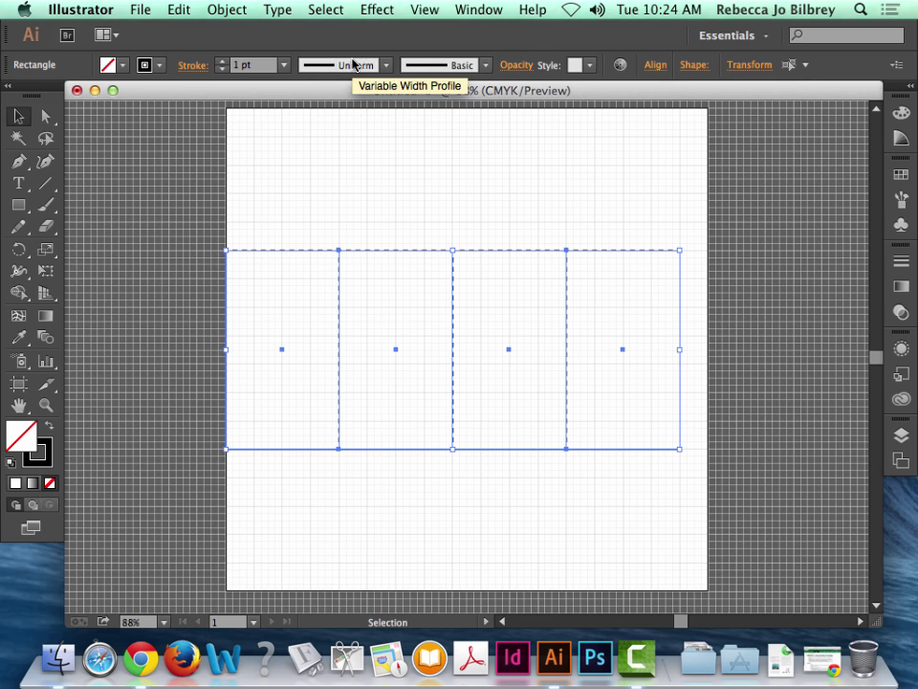
pyautogui.click(281, 65)
pyautogui.click(308, 104)
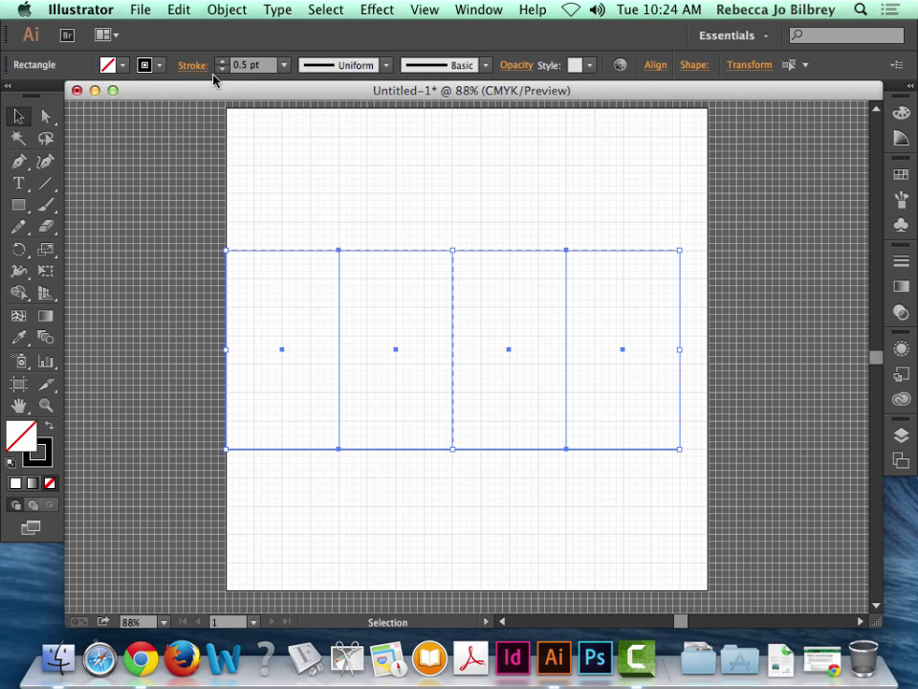
pyautogui.click(273, 207)
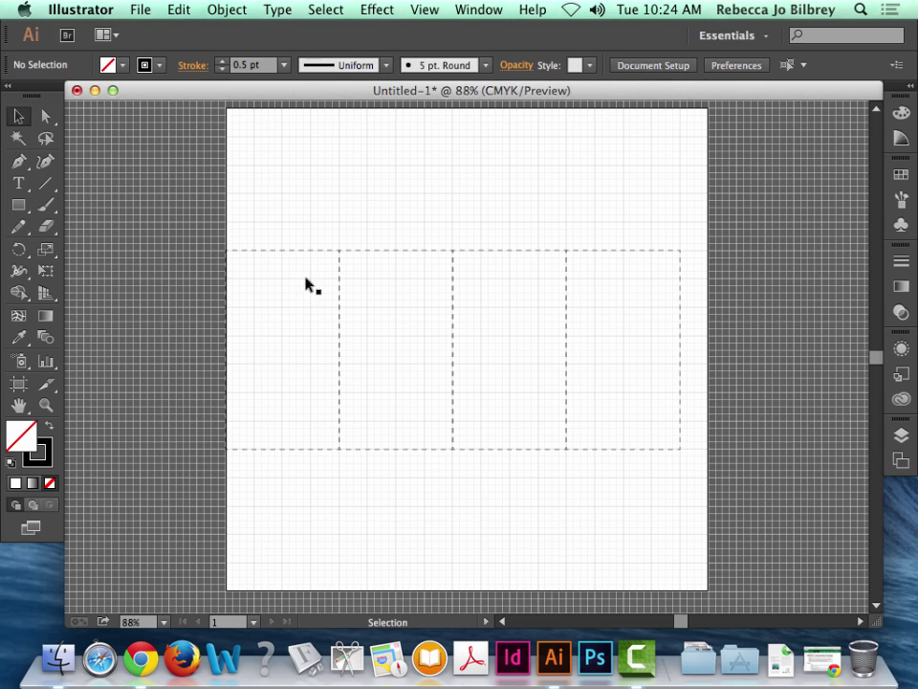
# Duplicate the leftmost panel directly above itself and shorten the copy into a 2 in square.
pyautogui.click(268, 252)
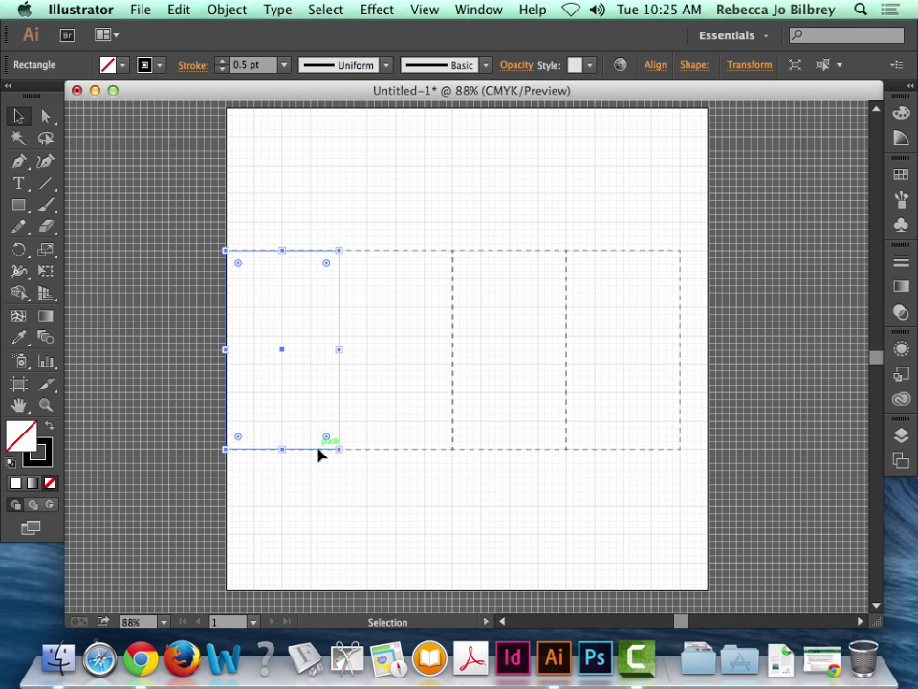
pyautogui.moveTo(316, 451); pyautogui.dragTo(317, 252)
pyautogui.scroll(-2, 426, 334)
pyautogui.scroll(3, 429, 358)
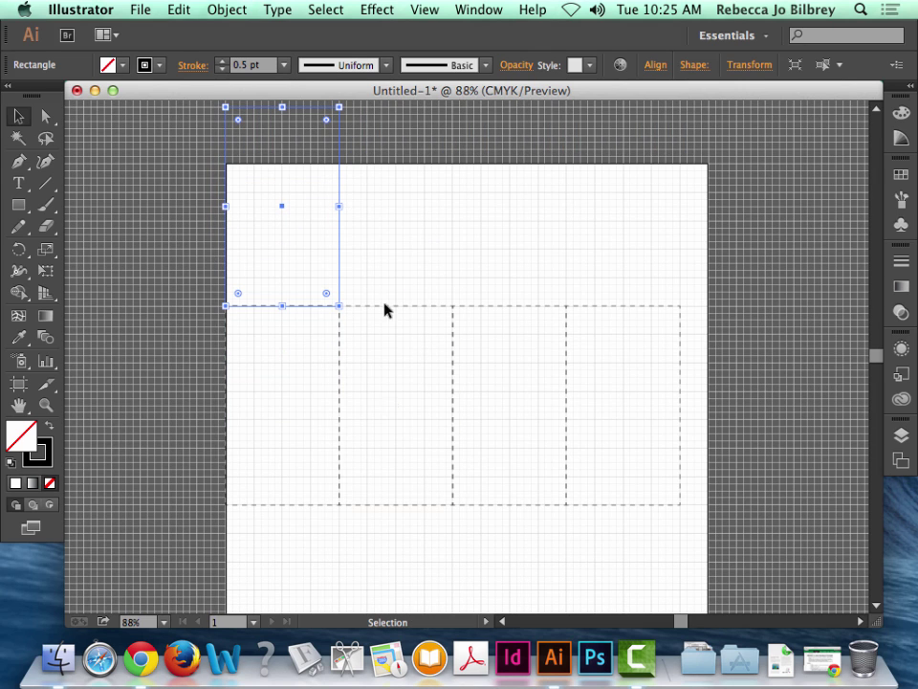
pyautogui.moveTo(281, 106); pyautogui.dragTo(286, 192)
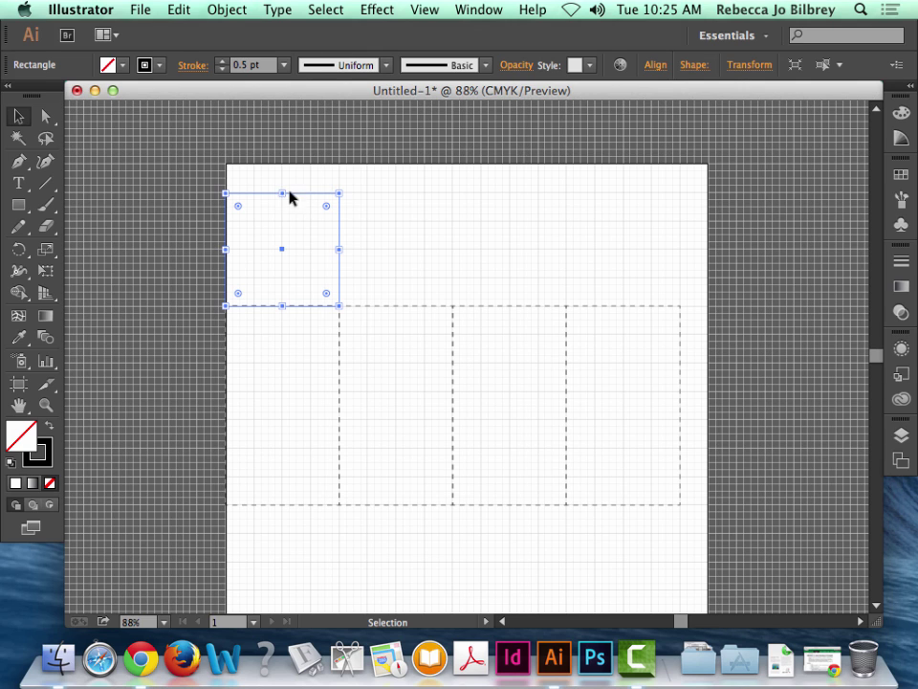
pyautogui.click(424, 9)
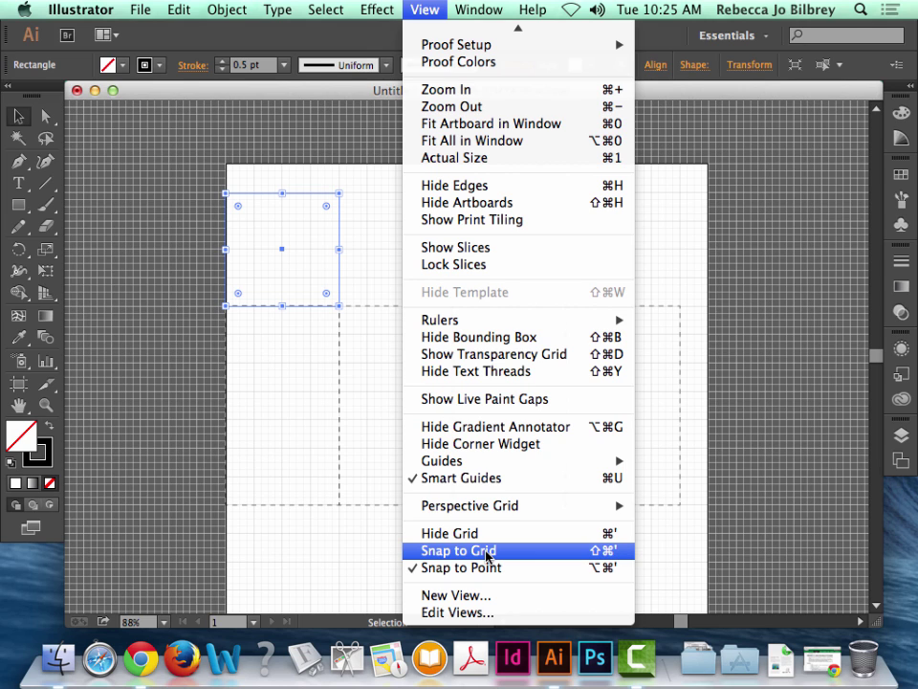
# Turn on Snap to Grid and shorten the flap to 2 × 1.5 in.
pyautogui.click(484, 553)
pyautogui.moveTo(259, 198)
pyautogui.mouseDown()
pyautogui.moveTo(256, 170)
pyautogui.moveTo(261, 200)
pyautogui.mouseUp()
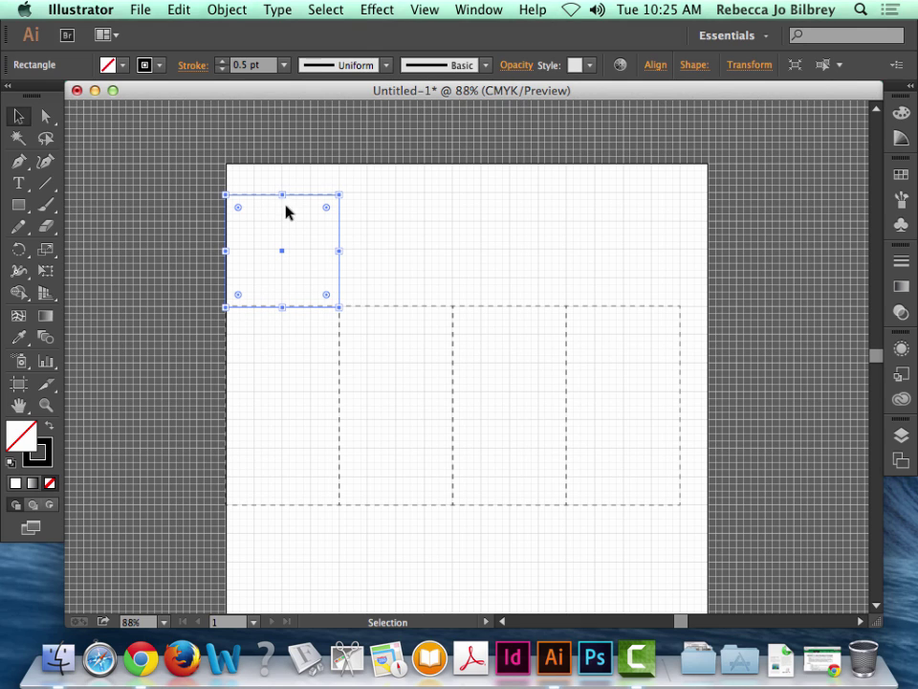
pyautogui.moveTo(282, 307); pyautogui.dragTo(283, 305)
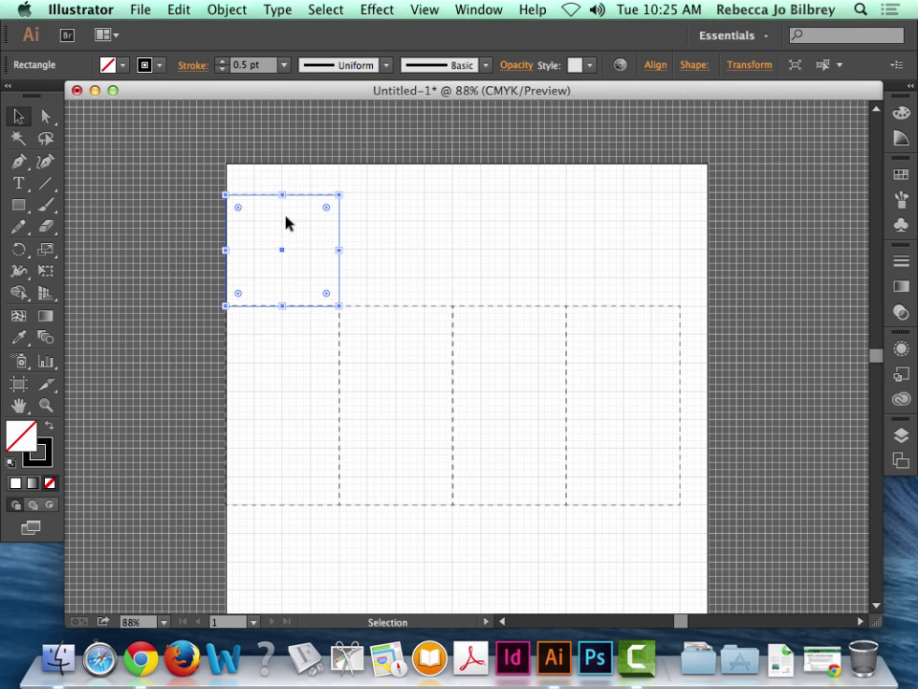
pyautogui.moveTo(282, 195); pyautogui.dragTo(283, 192)
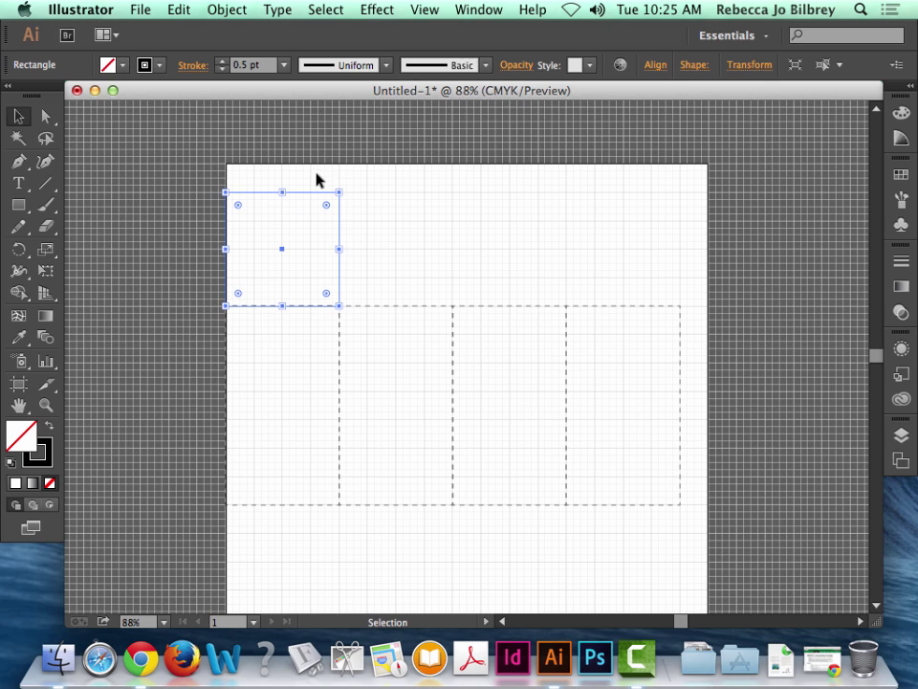
pyautogui.moveTo(282, 192); pyautogui.dragTo(281, 223)
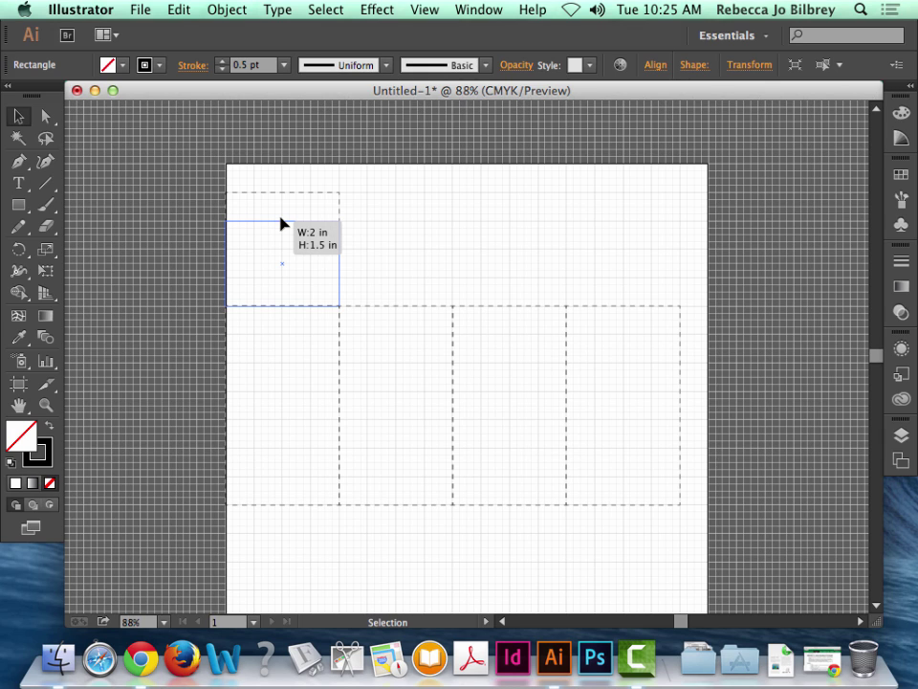
pyautogui.moveTo(282, 223); pyautogui.dragTo(281, 223)
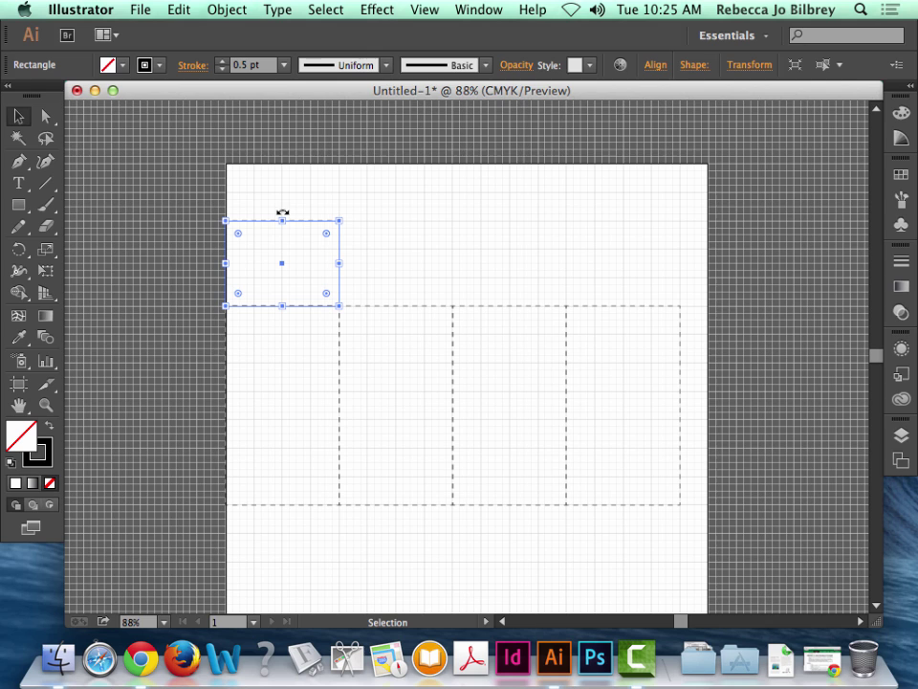
pyautogui.click(45, 405)
pyautogui.moveTo(225, 195); pyautogui.dragTo(476, 411)
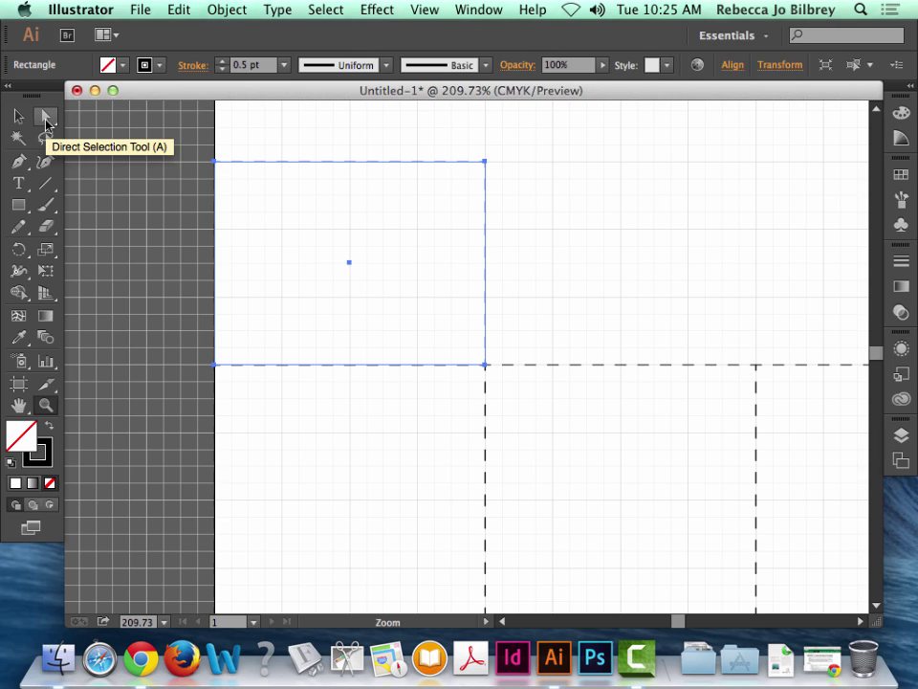
# Slide the flap's top-left anchor right so its left side slants inward.
pyautogui.click(45, 117)
pyautogui.click(211, 161)
pyautogui.moveTo(212, 161); pyautogui.dragTo(247, 163)
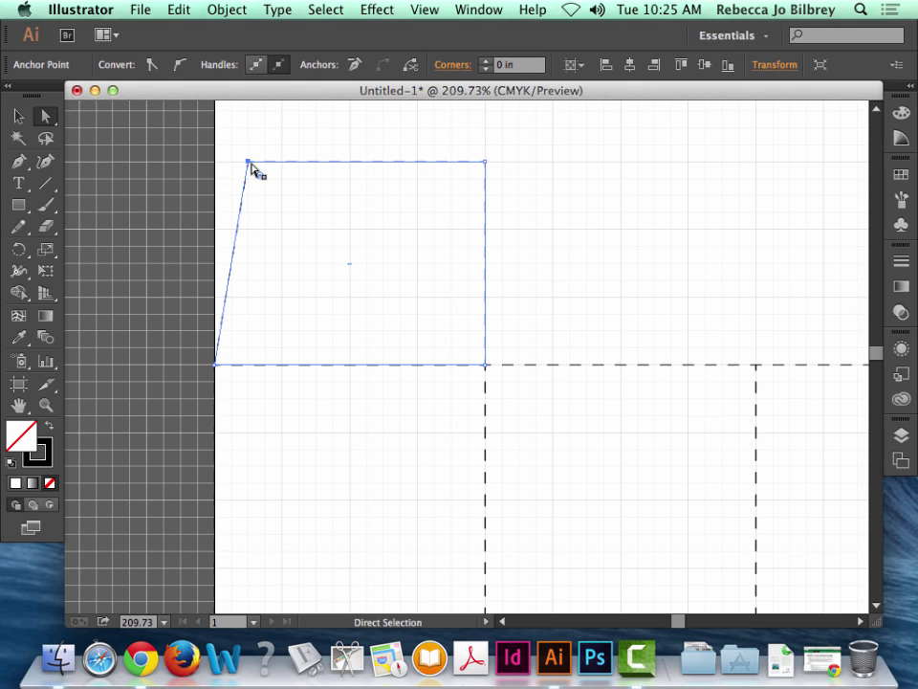
# Add an anchor near the bottom of the flap's left edge and pull it right into a notch.
pyautogui.click(18, 161)
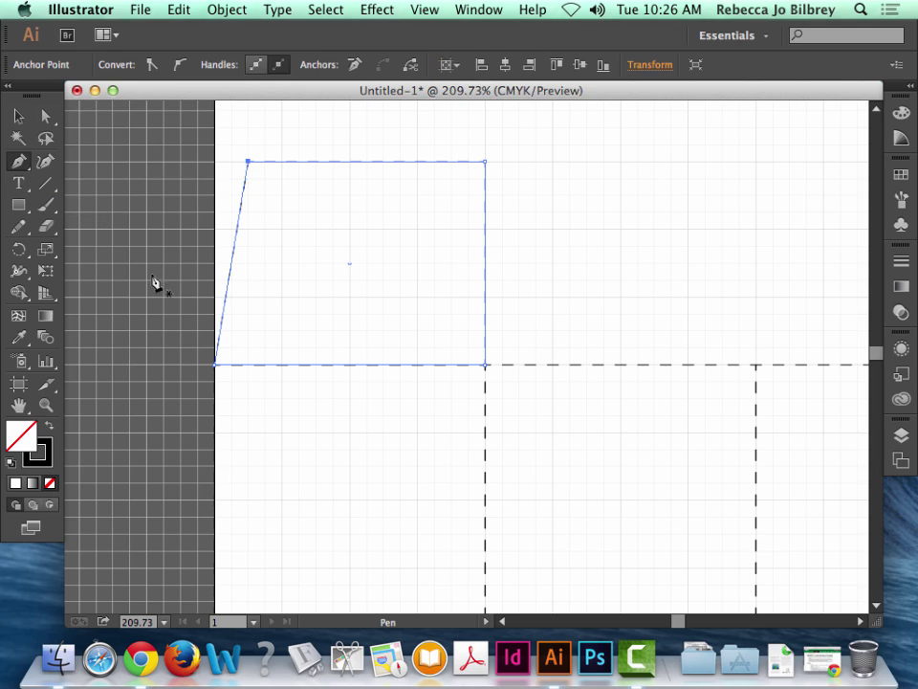
pyautogui.click(214, 349)
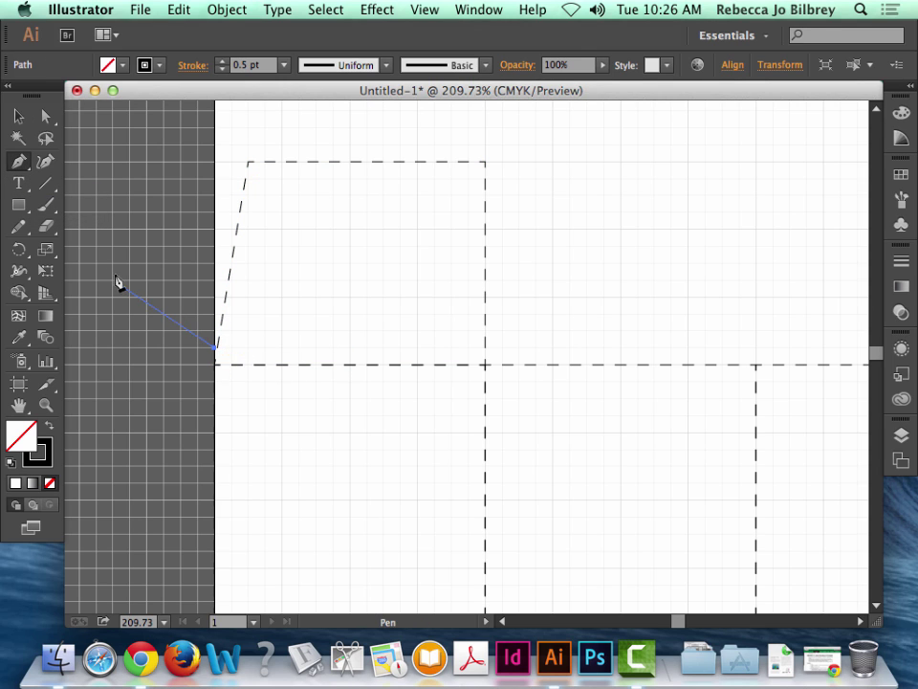
pyautogui.hotkey('ctrl', 'z')
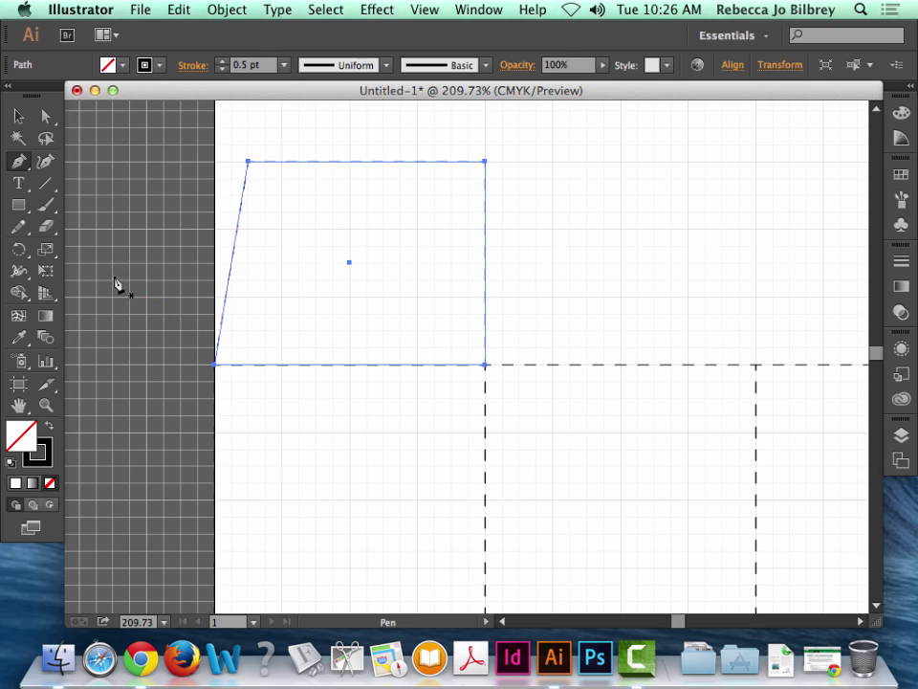
pyautogui.moveTo(18, 162); pyautogui.dragTo(94, 184)
pyautogui.click(218, 346)
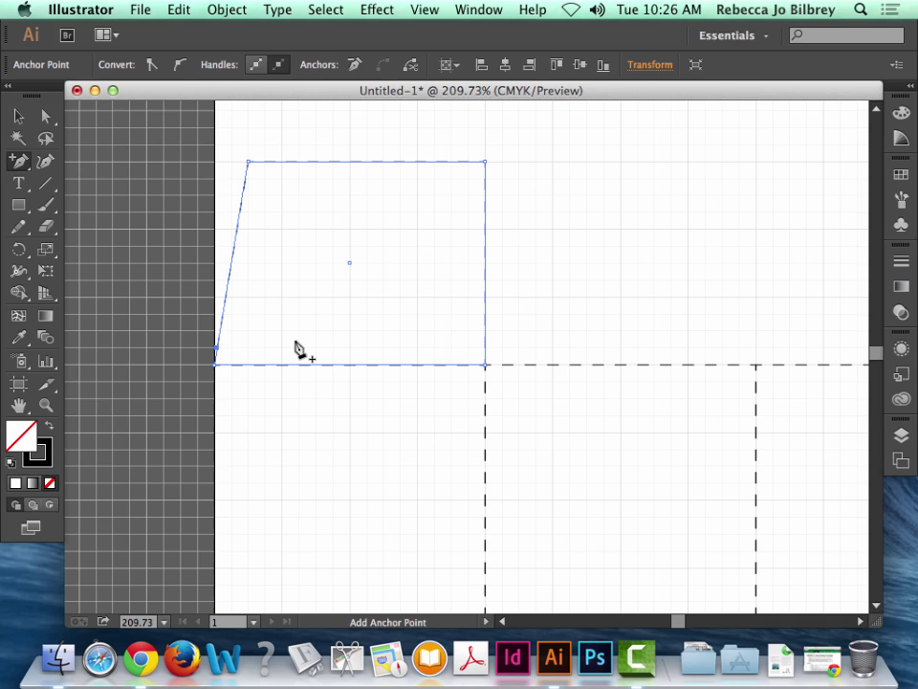
pyautogui.click(45, 115)
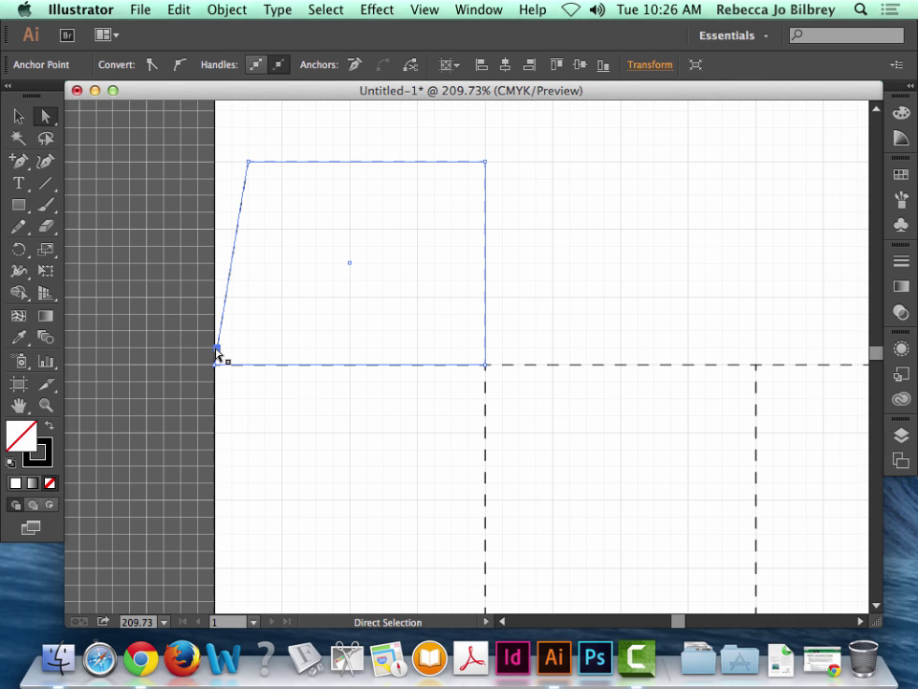
pyautogui.moveTo(219, 347); pyautogui.dragTo(231, 347)
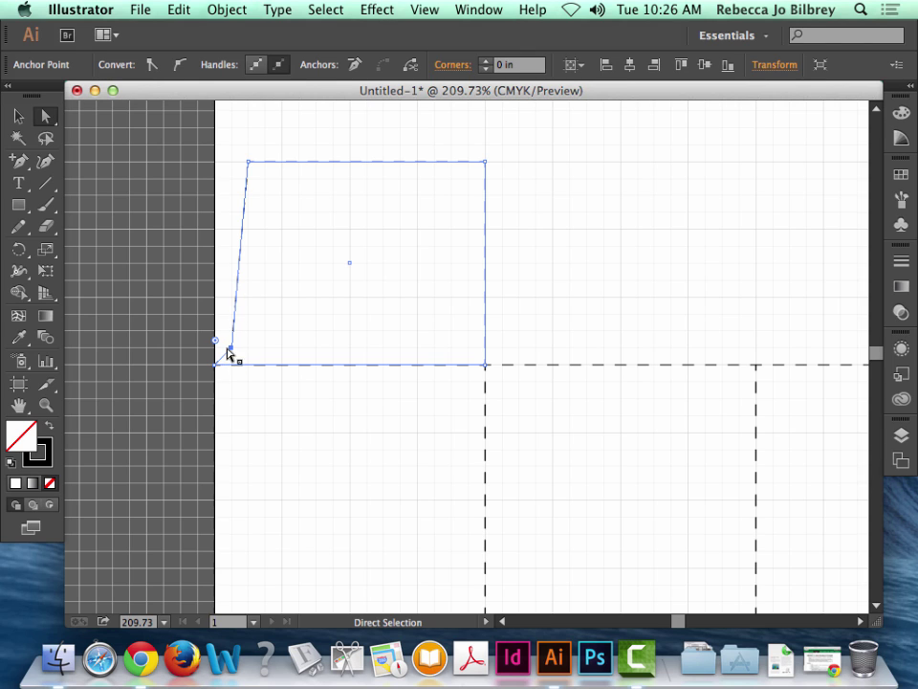
pyautogui.moveTo(231, 352)
pyautogui.mouseDown()
pyautogui.moveTo(217, 352)
pyautogui.moveTo(230, 354)
pyautogui.mouseUp()
# Make the flap's outline solid instead of dashed and lift it off the fold line.
pyautogui.click(901, 260)
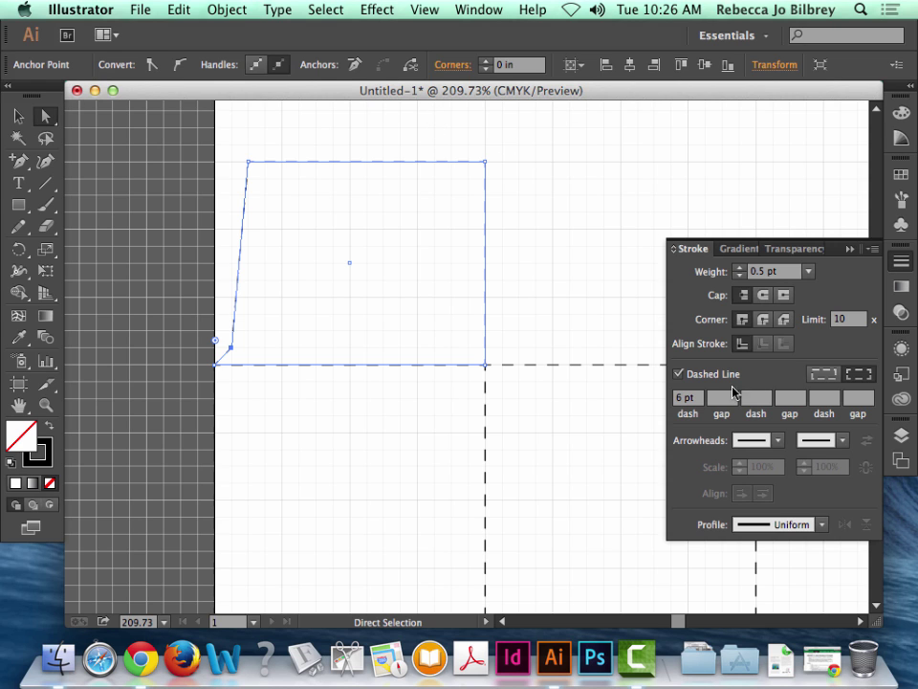
pyautogui.click(678, 374)
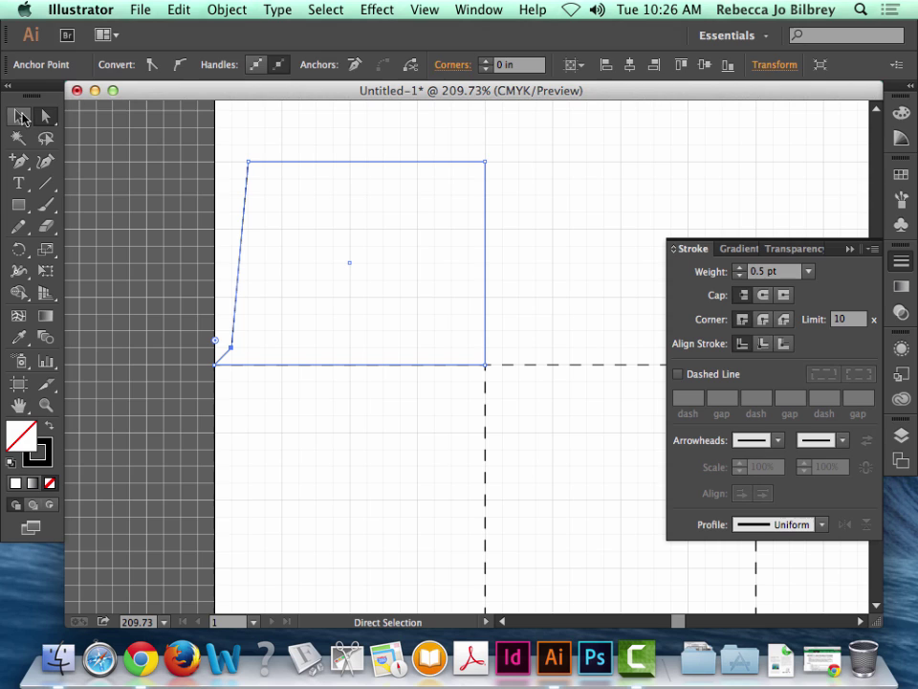
pyautogui.click(574, 216)
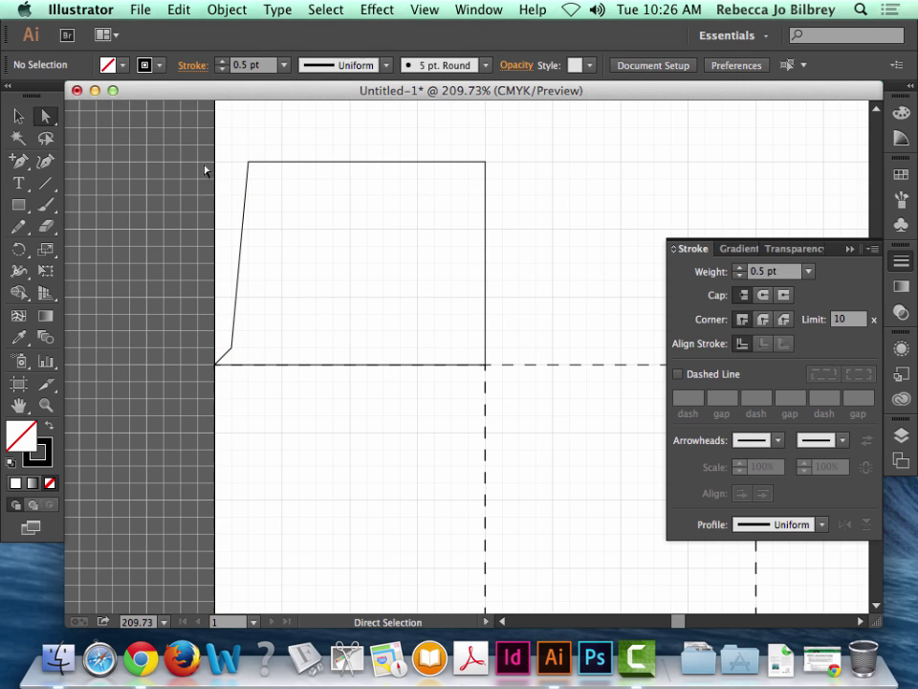
pyautogui.click(17, 116)
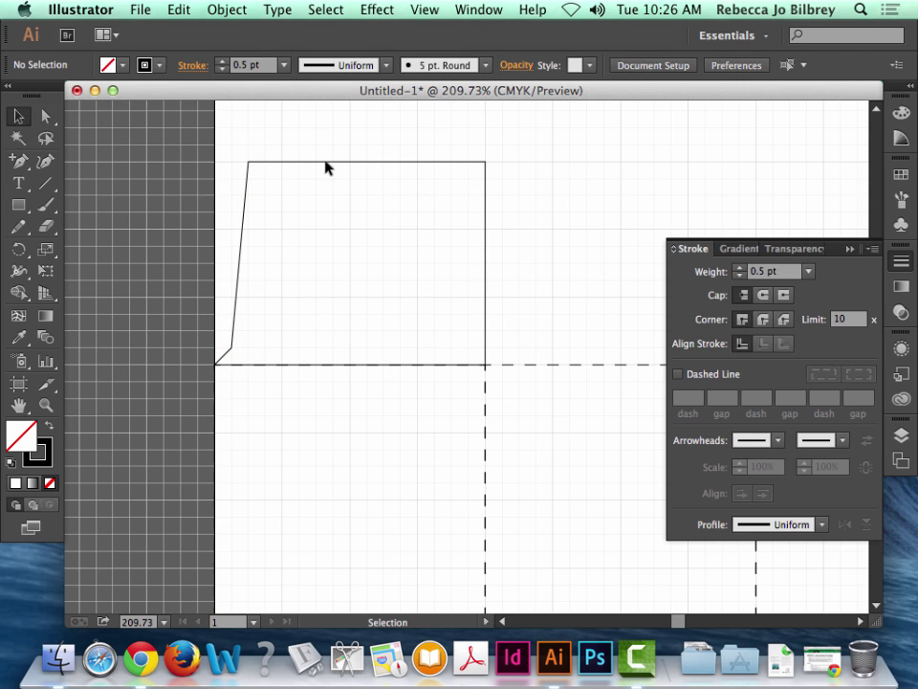
pyautogui.moveTo(325, 167); pyautogui.dragTo(328, 146)
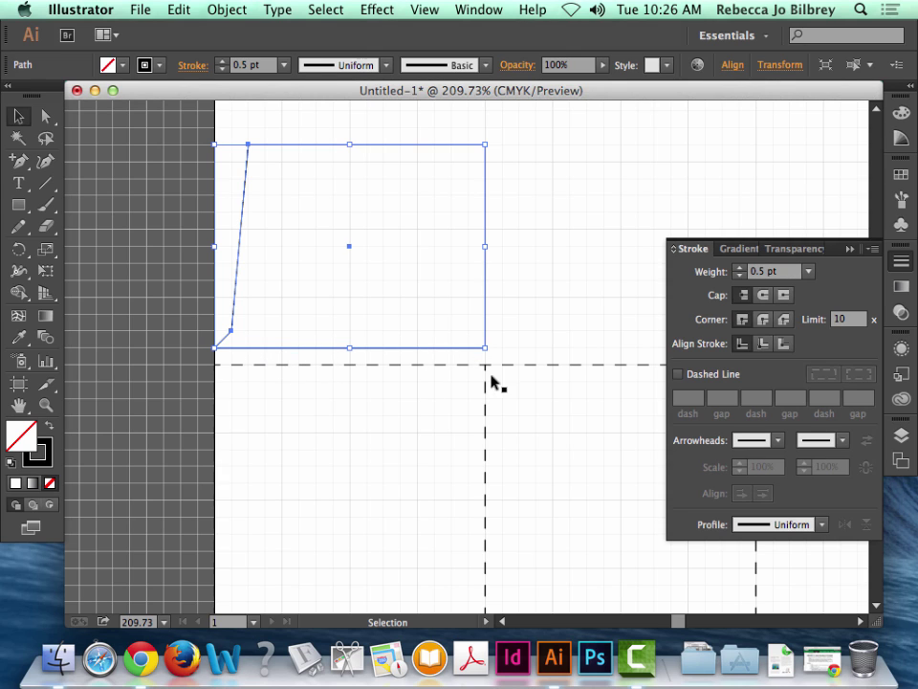
# Erase and delete the flap's bottom edge, joining the loose endpoints.
pyautogui.click(16, 166)
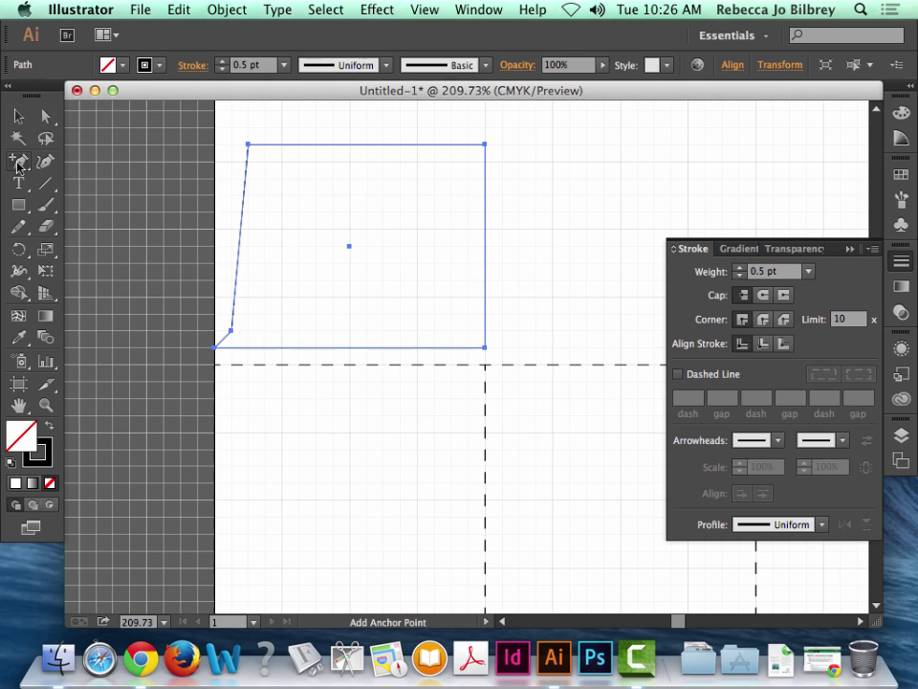
pyautogui.moveTo(16, 165); pyautogui.dragTo(77, 204)
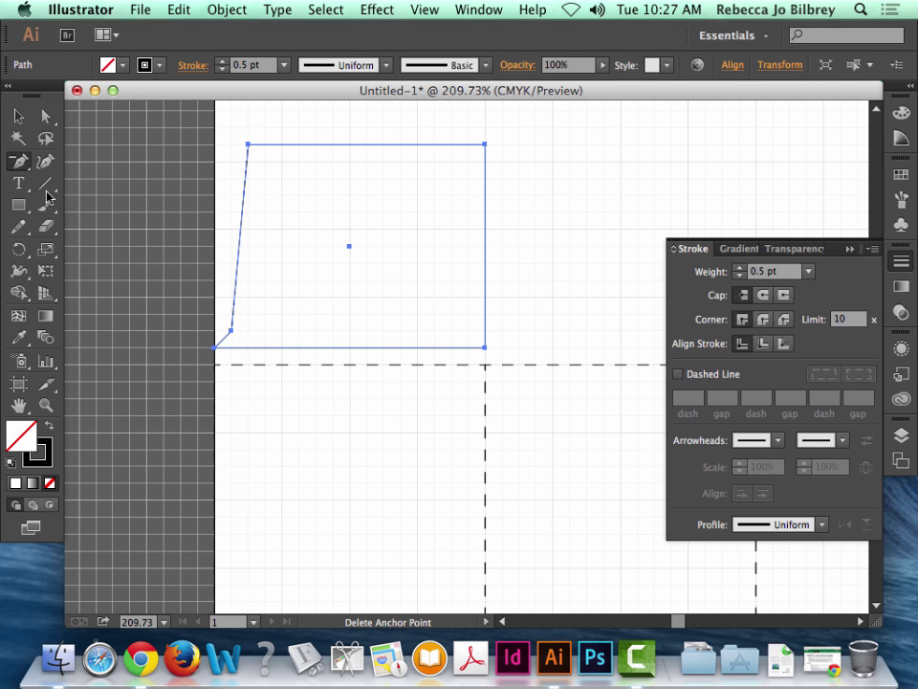
pyautogui.click(45, 231)
pyautogui.moveTo(247, 346); pyautogui.dragTo(477, 347)
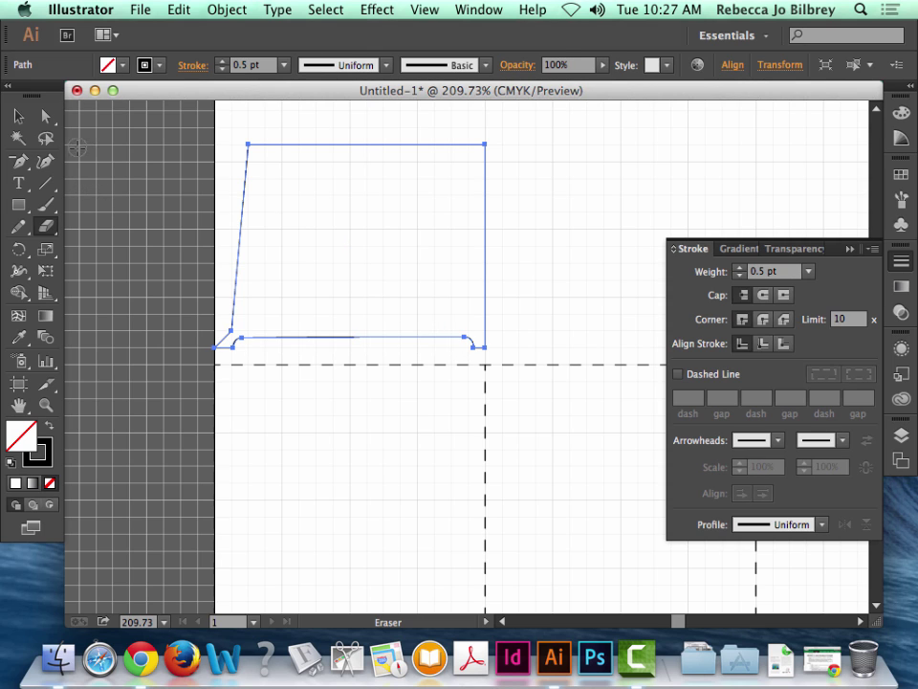
pyautogui.click(45, 115)
pyautogui.moveTo(239, 355); pyautogui.dragTo(476, 356)
pyautogui.press('Delete')
pyautogui.moveTo(238, 344)
pyautogui.mouseDown()
pyautogui.moveTo(246, 350)
pyautogui.moveTo(228, 356)
pyautogui.mouseUp()
pyautogui.hotkey('ctrl', 'j')
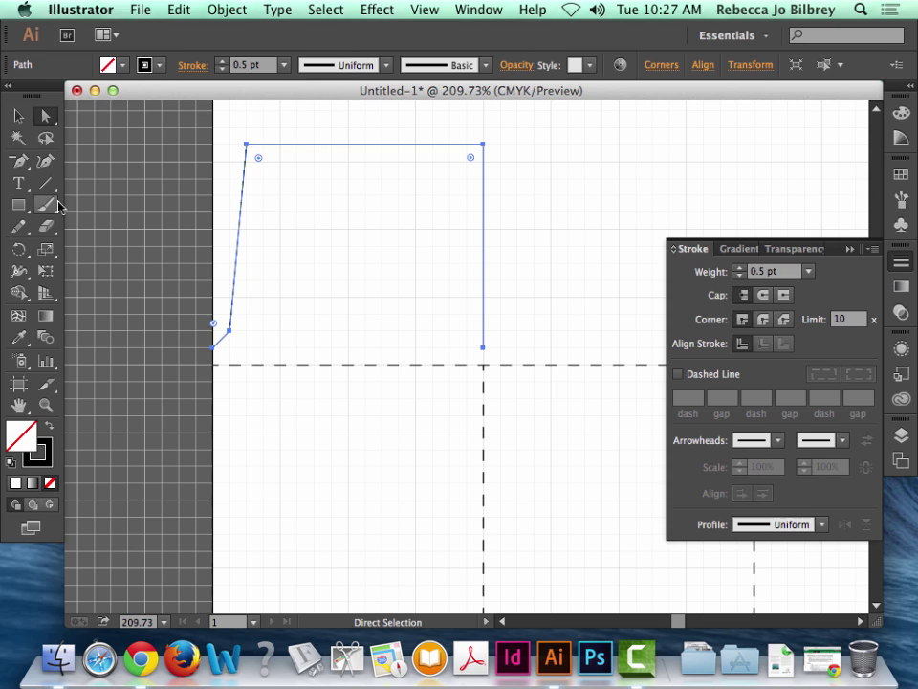
# Move the flap back down onto the leftmost panel's dashed fold line.
pyautogui.click(18, 115)
pyautogui.click(349, 161)
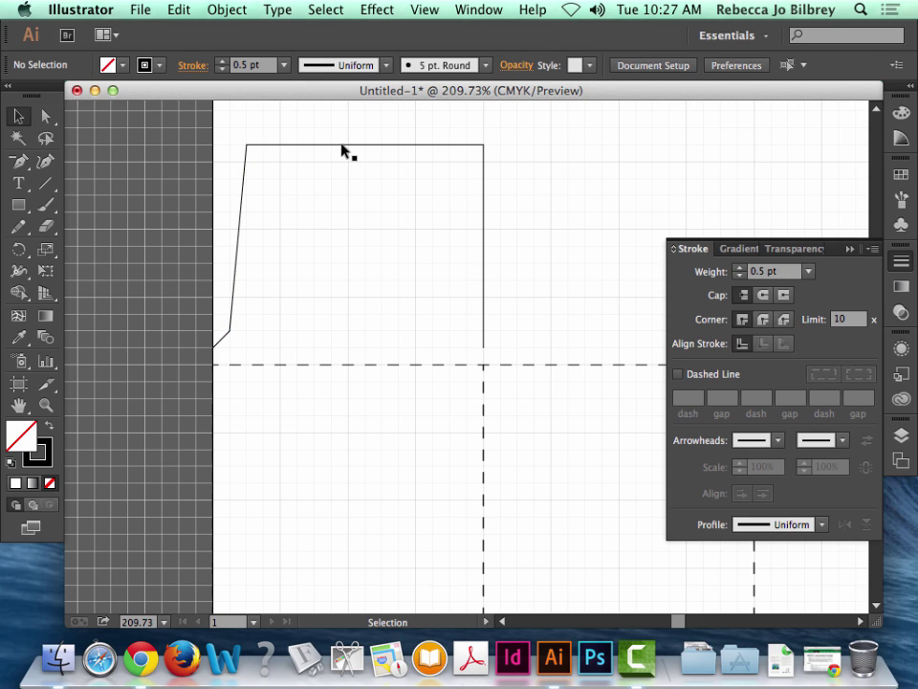
pyautogui.moveTo(341, 150); pyautogui.dragTo(342, 166)
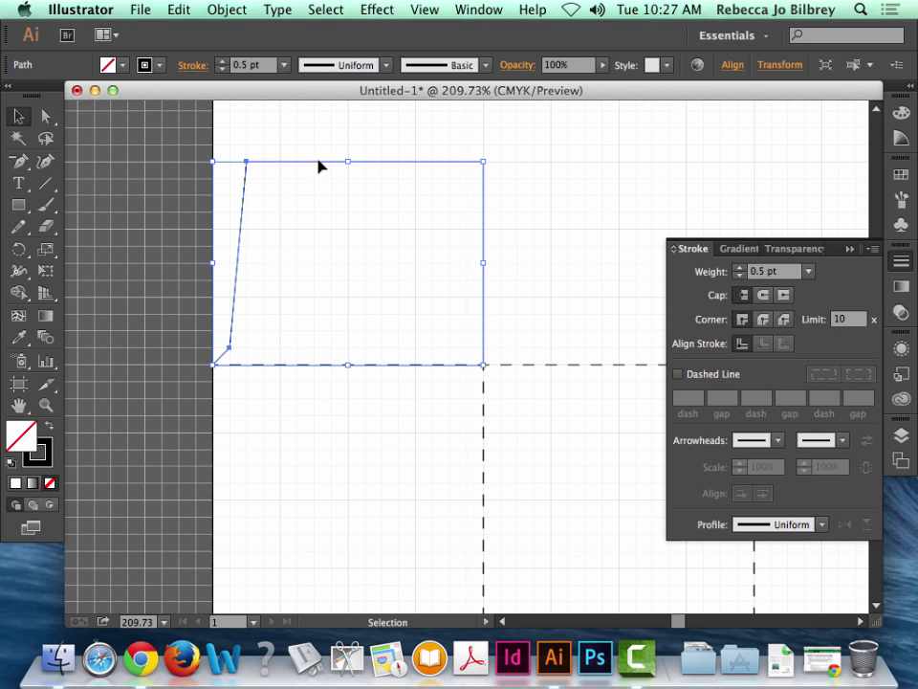
pyautogui.click(394, 178)
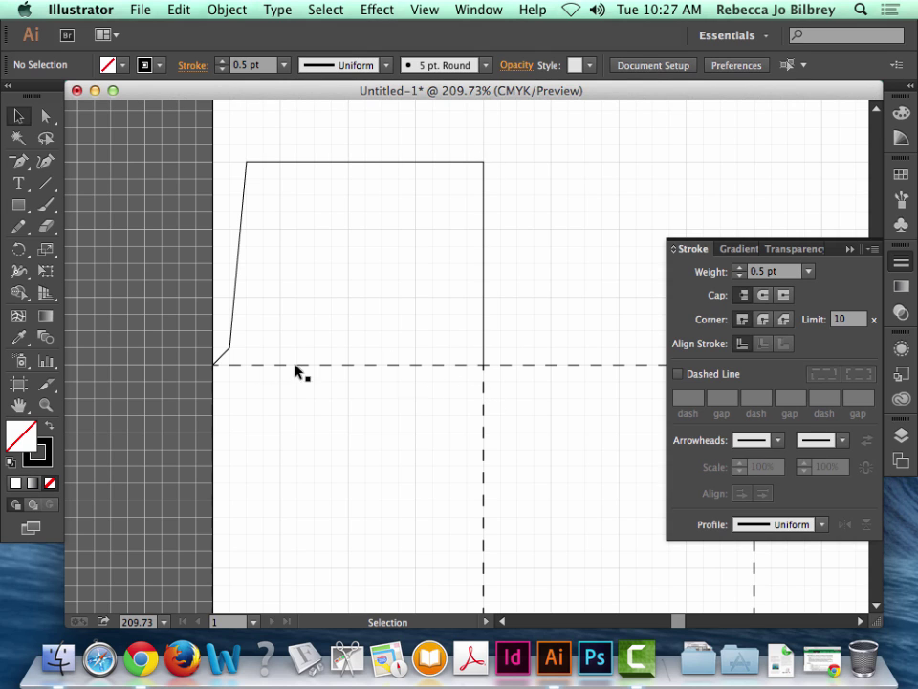
pyautogui.press('super+0')
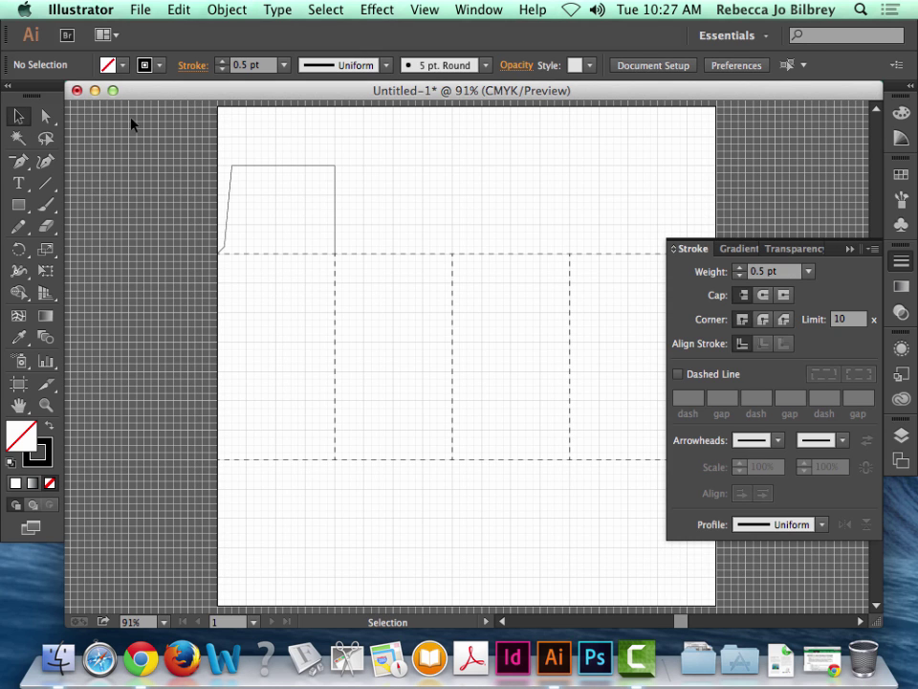
# Duplicate the tapered flap straight down beneath the leftmost panel's bottom fold line.
pyautogui.moveTo(250, 147); pyautogui.dragTo(323, 195)
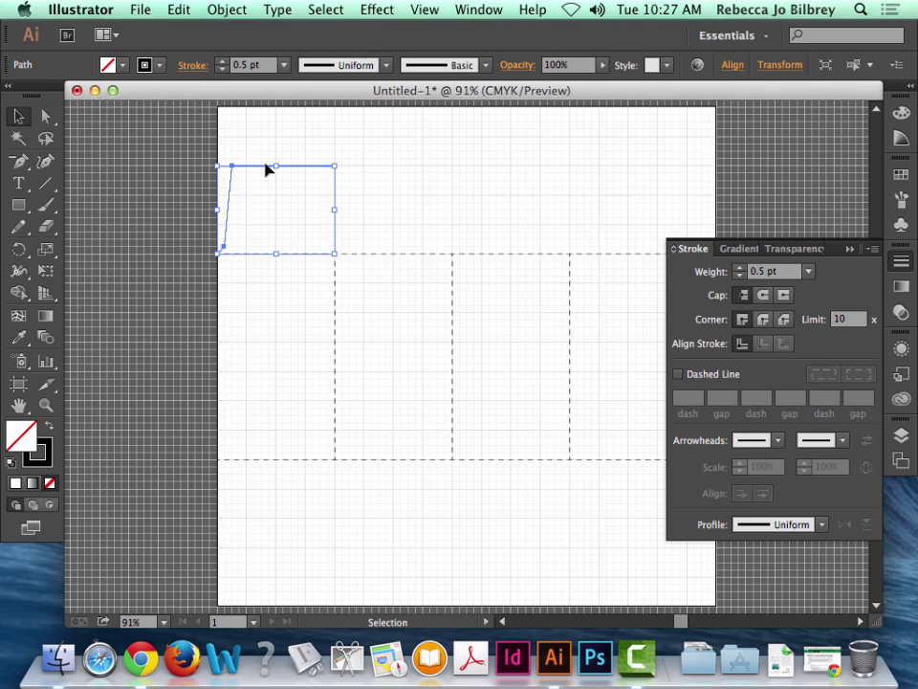
pyautogui.moveTo(268, 206); pyautogui.dragTo(264, 451)
pyautogui.click(270, 129)
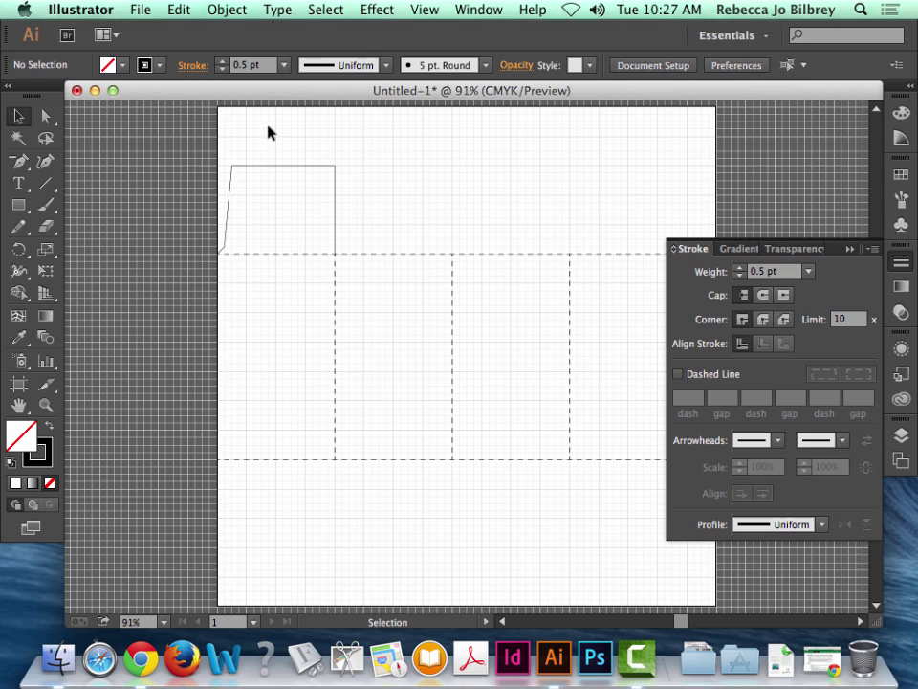
pyautogui.moveTo(261, 163); pyautogui.dragTo(267, 331)
pyautogui.click(265, 145)
pyautogui.moveTo(269, 180); pyautogui.dragTo(273, 238)
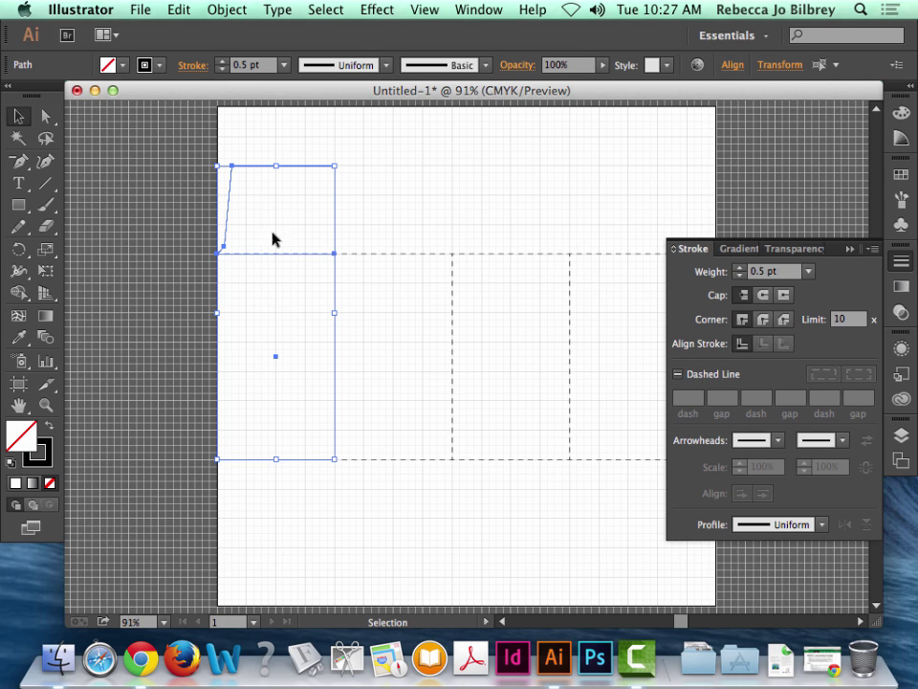
pyautogui.click(272, 220)
pyautogui.moveTo(270, 172); pyautogui.dragTo(292, 465)
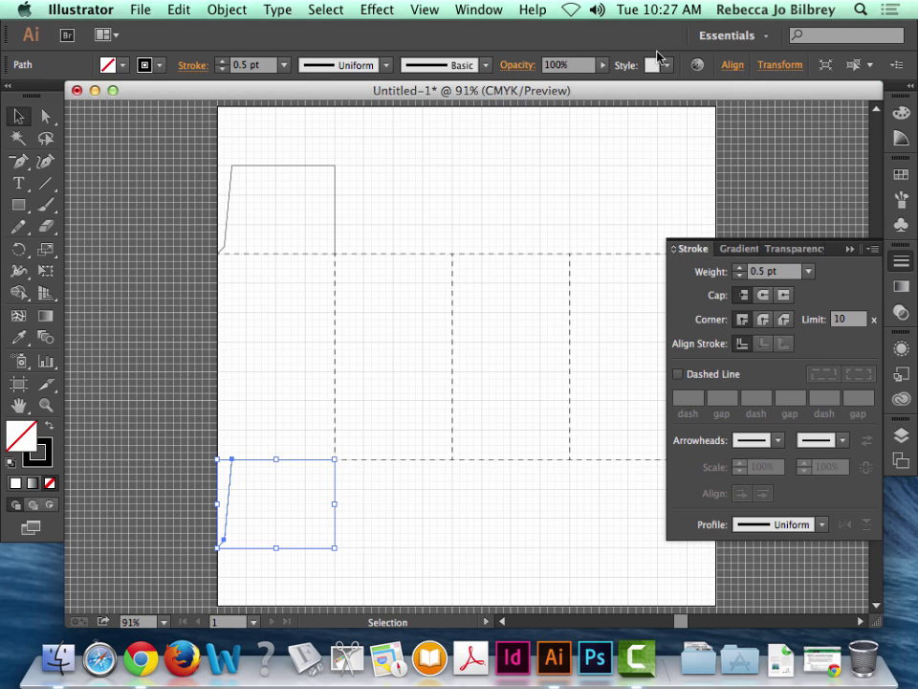
# Check the Align and Transform panels, then reselect the bottom flap copy.
pyautogui.click(734, 65)
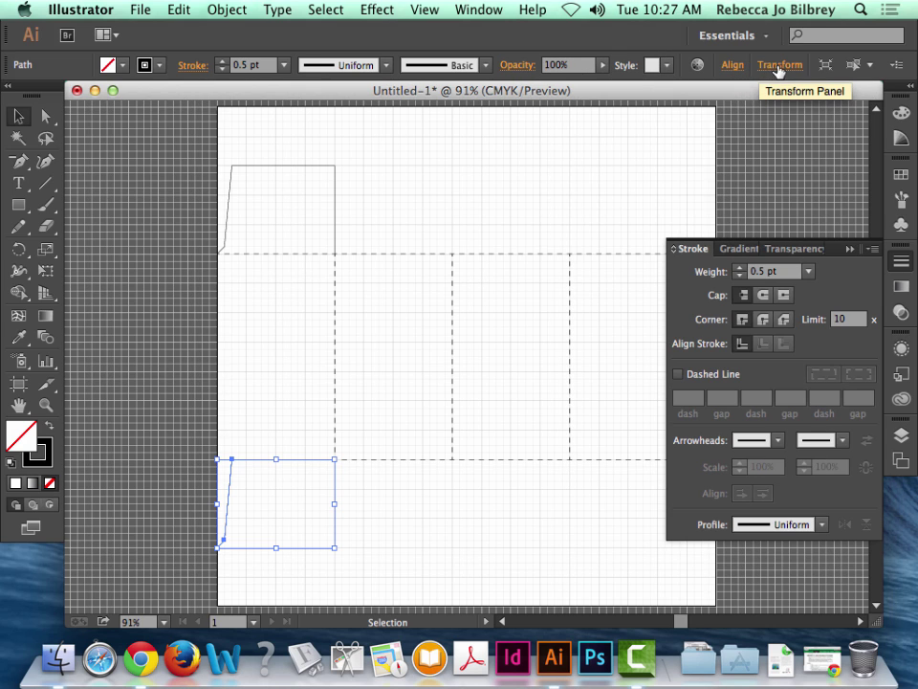
pyautogui.click(778, 67)
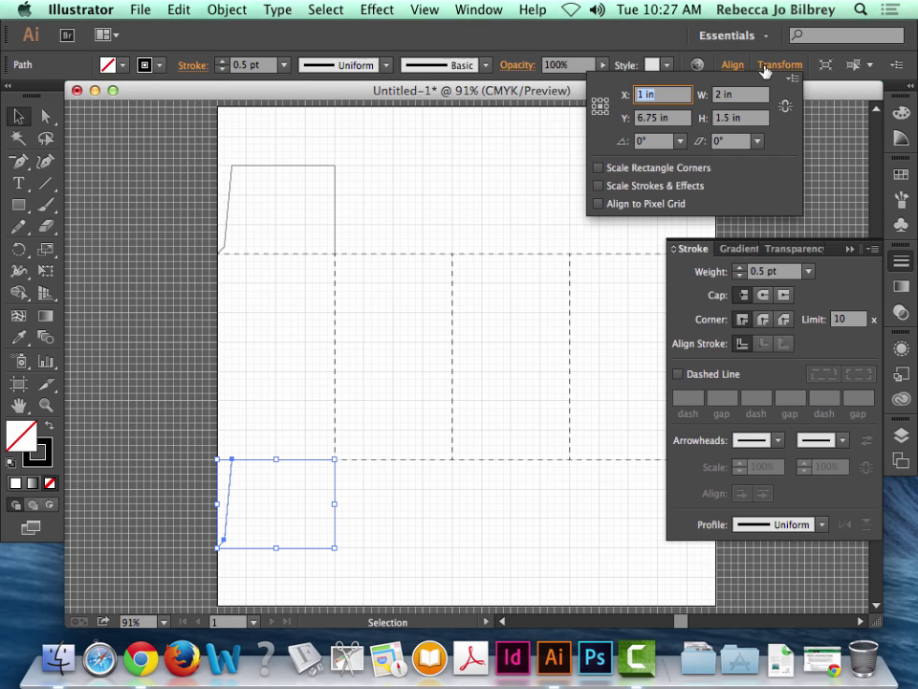
pyautogui.click(17, 113)
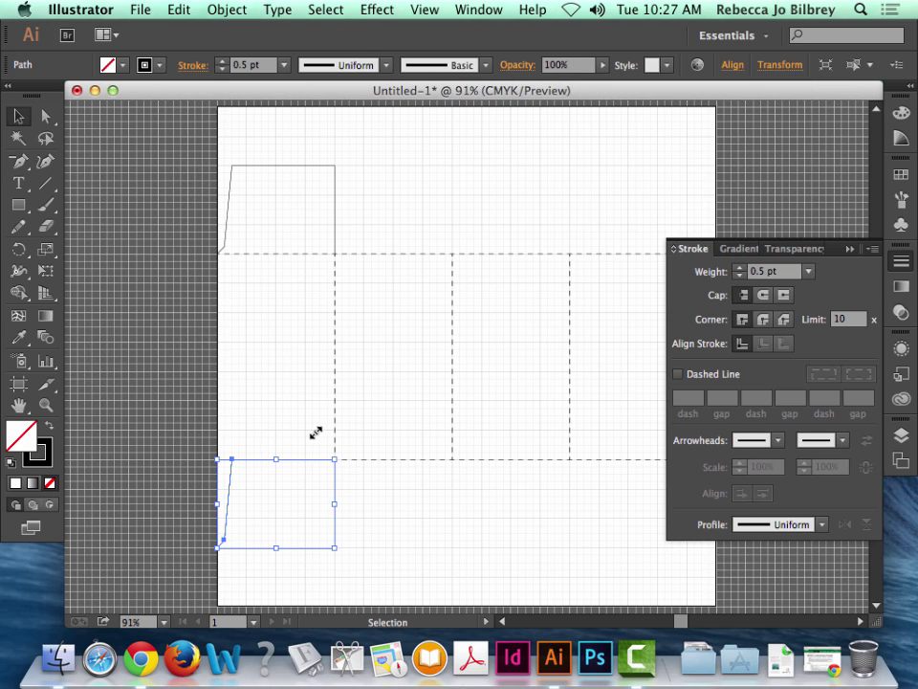
pyautogui.click(371, 493)
pyautogui.click(316, 527)
# Reflect the flap copy across the horizontal axis and deselect it.
pyautogui.click(222, 9)
pyautogui.moveTo(250, 31)
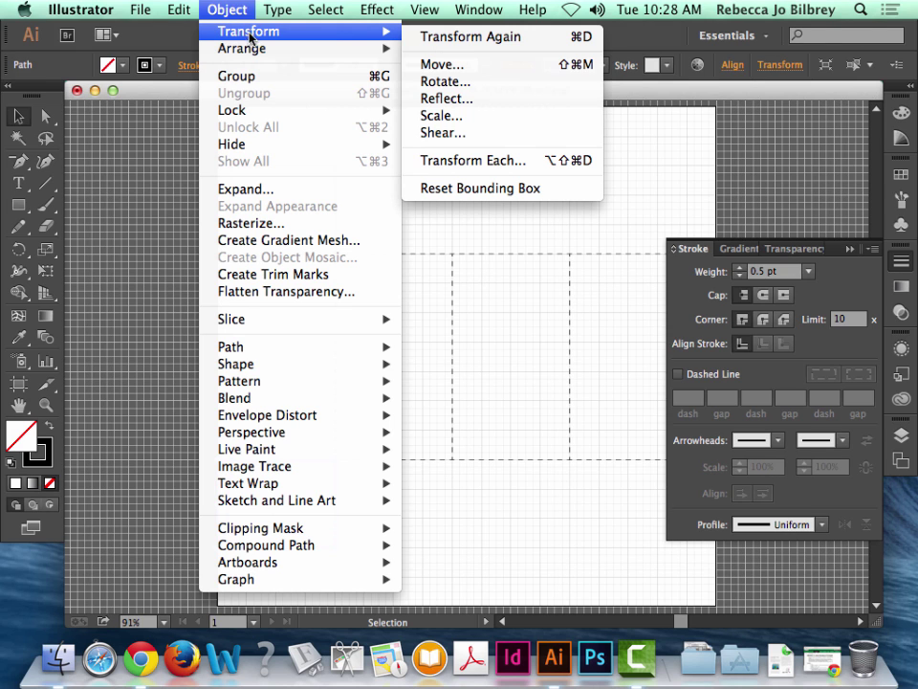
pyautogui.click(449, 99)
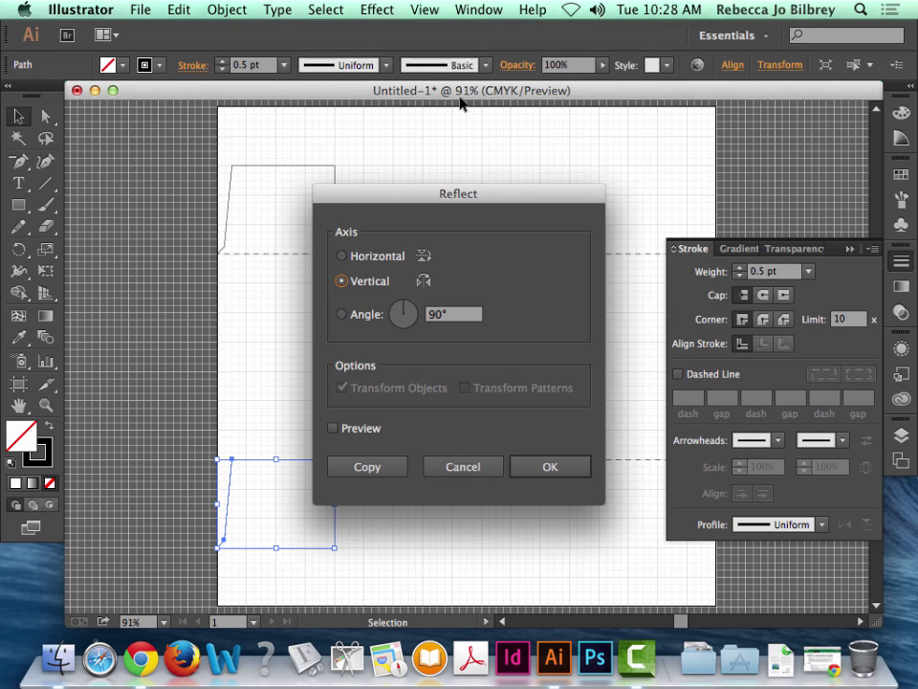
pyautogui.click(341, 255)
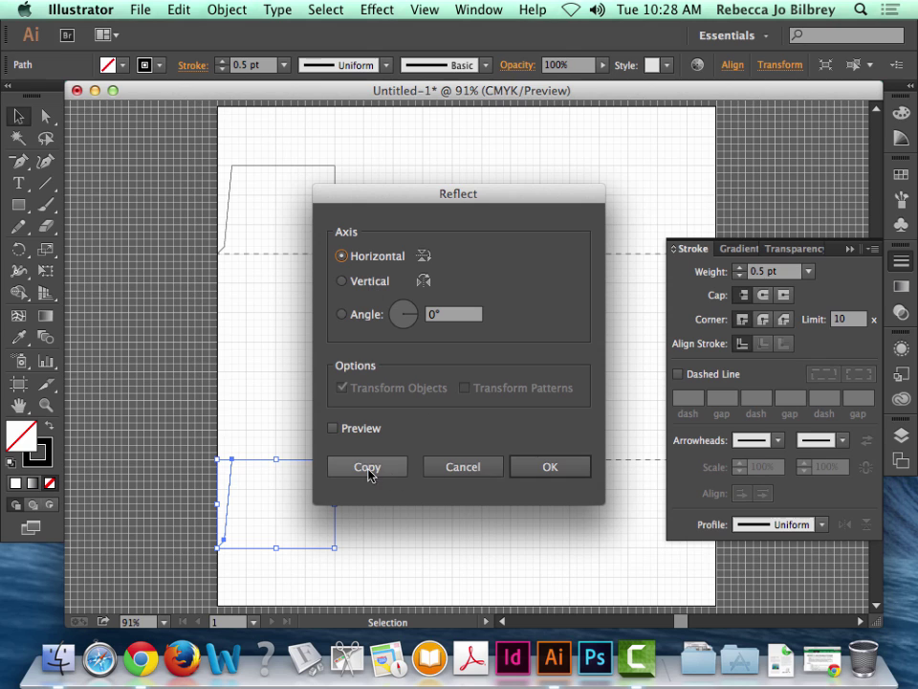
pyautogui.click(522, 469)
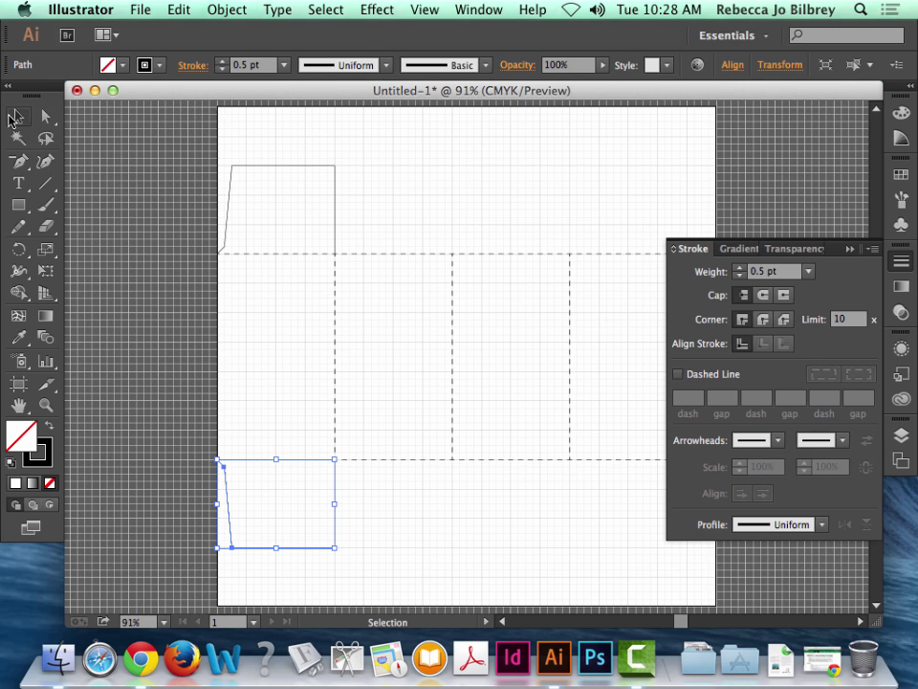
pyautogui.click(287, 126)
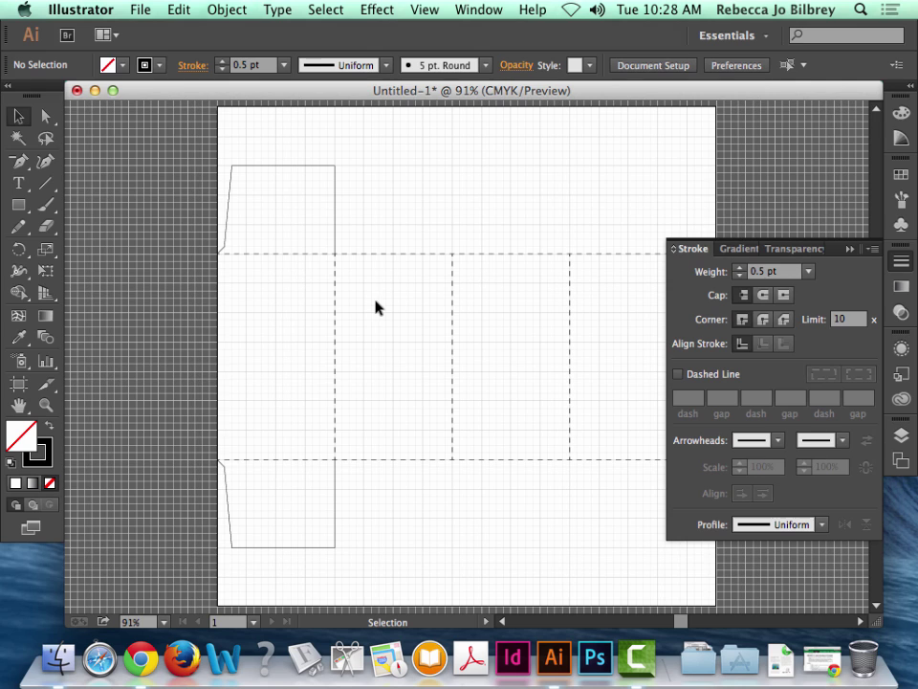
pyautogui.hscroll(1, 376, 307)
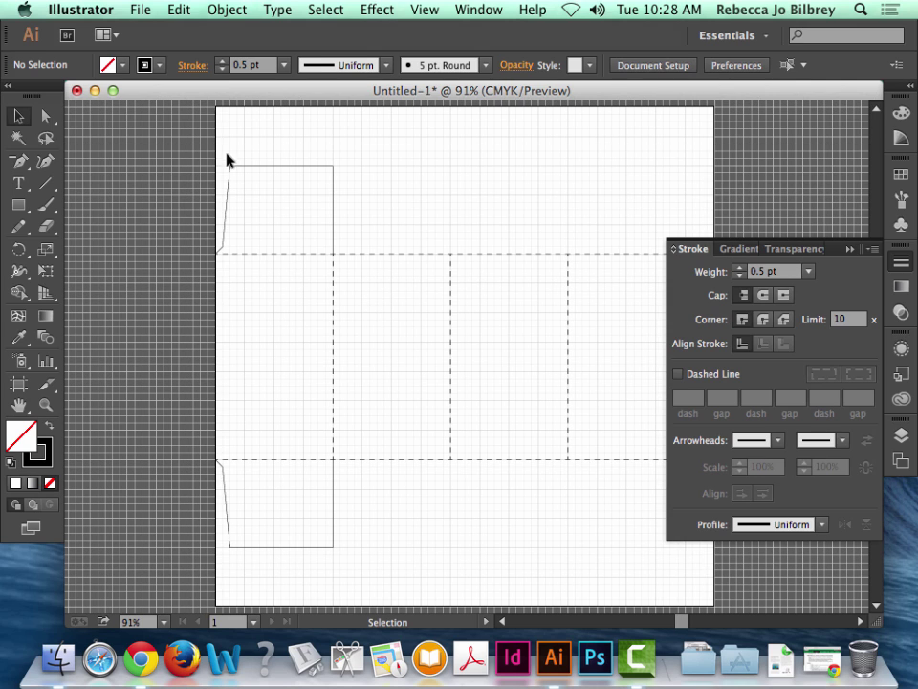
# Select the left panel's top and bottom flaps and copy them across to the third panel.
pyautogui.moveTo(227, 158); pyautogui.dragTo(375, 234)
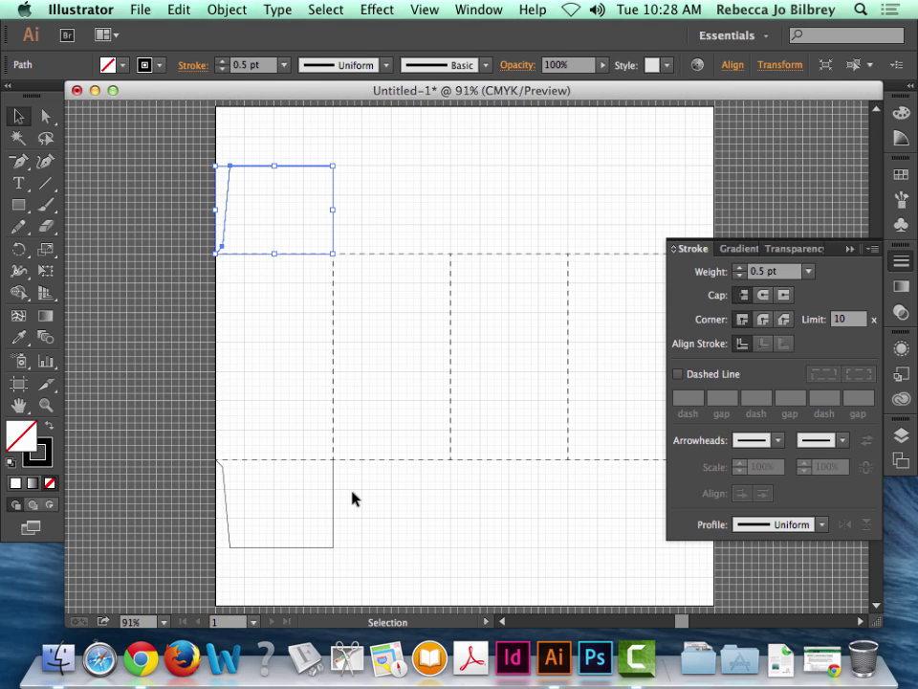
pyautogui.keyDown('shift'); pyautogui.click(333, 511); pyautogui.keyUp('shift')
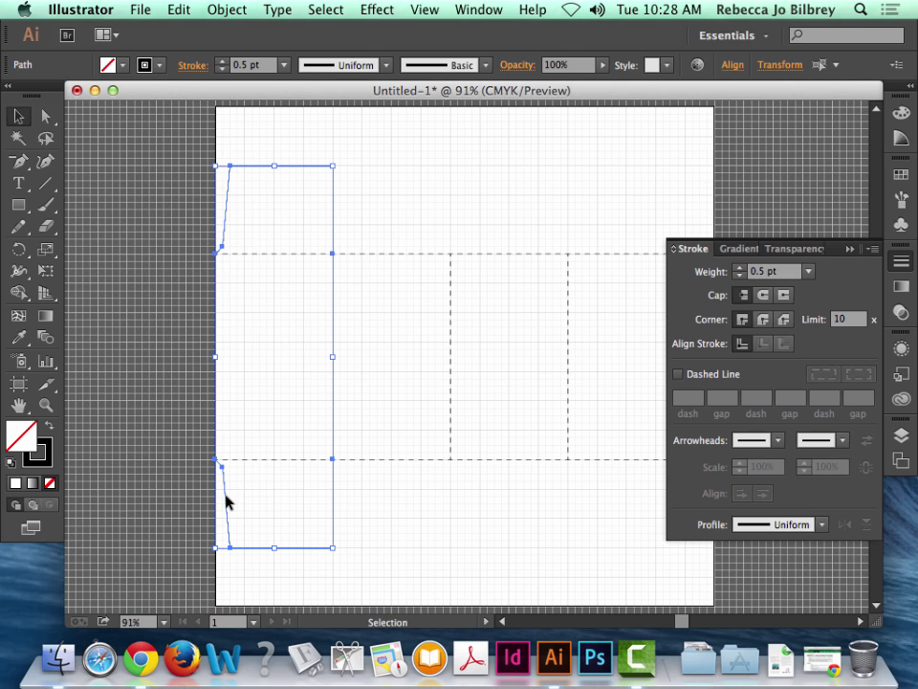
pyautogui.moveTo(226, 503); pyautogui.dragTo(457, 508)
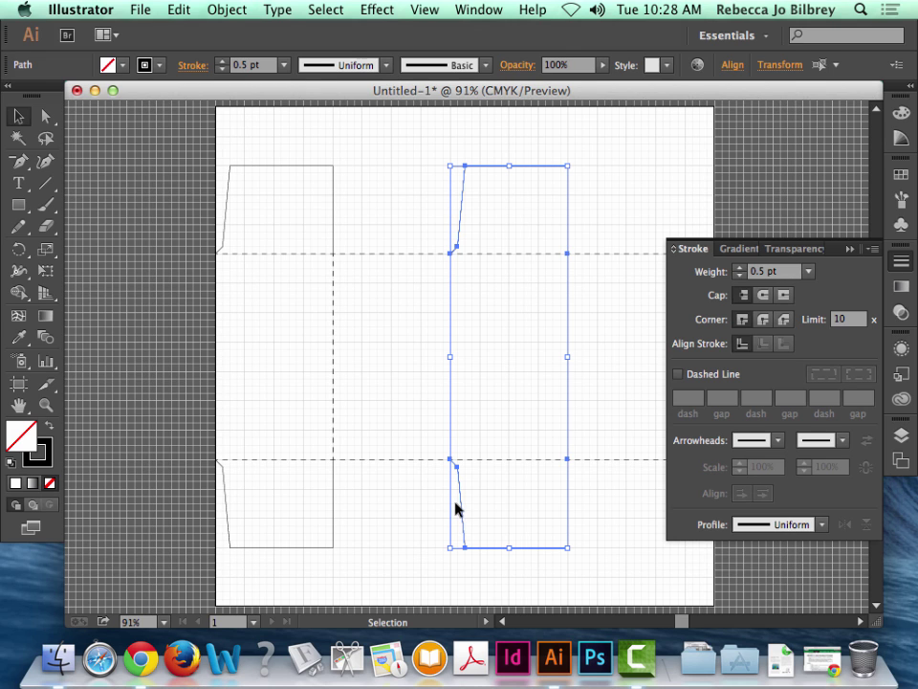
# Reflect the copied flaps across the vertical axis with preview, then deselect.
pyautogui.click(234, 9)
pyautogui.moveTo(239, 30)
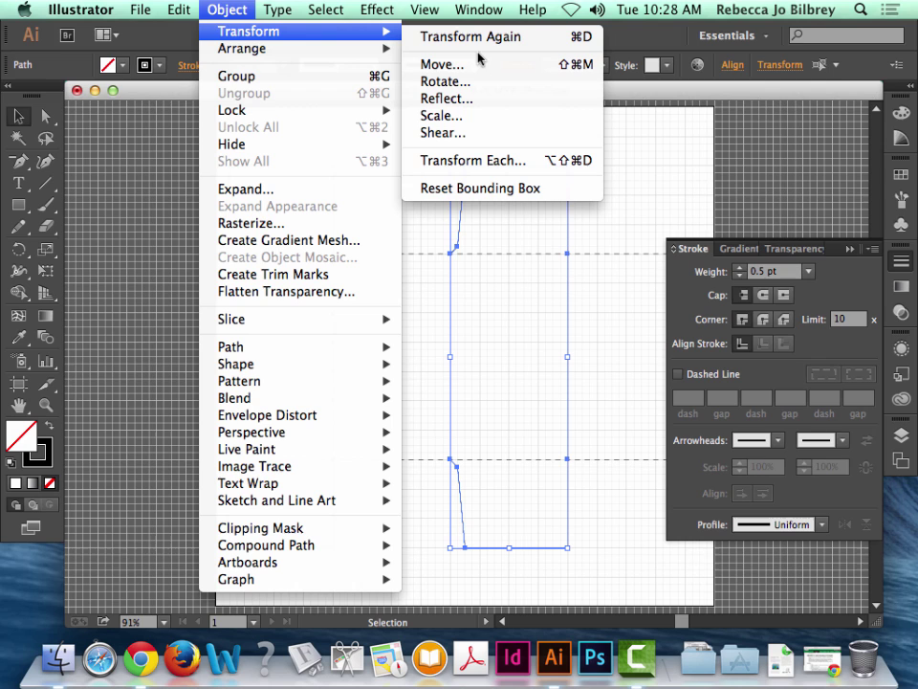
pyautogui.click(474, 99)
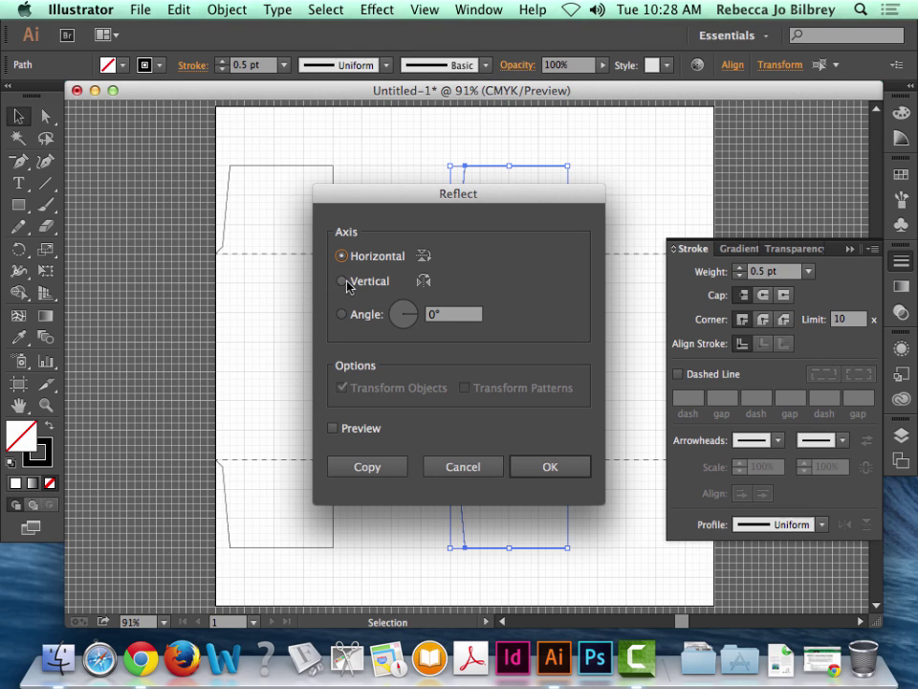
pyautogui.click(345, 283)
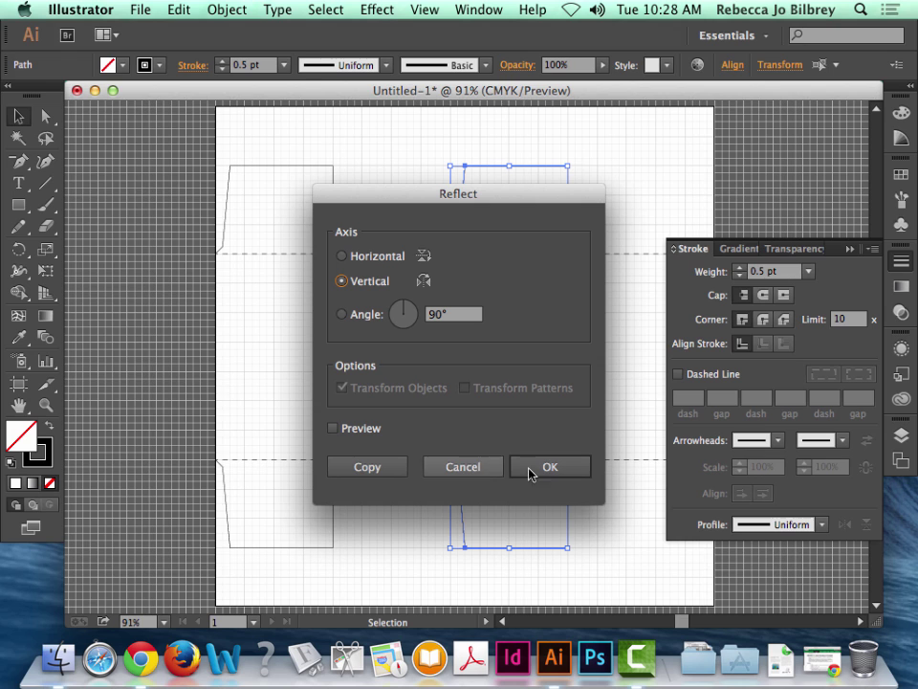
pyautogui.click(333, 427)
pyautogui.moveTo(531, 211); pyautogui.dragTo(271, 209)
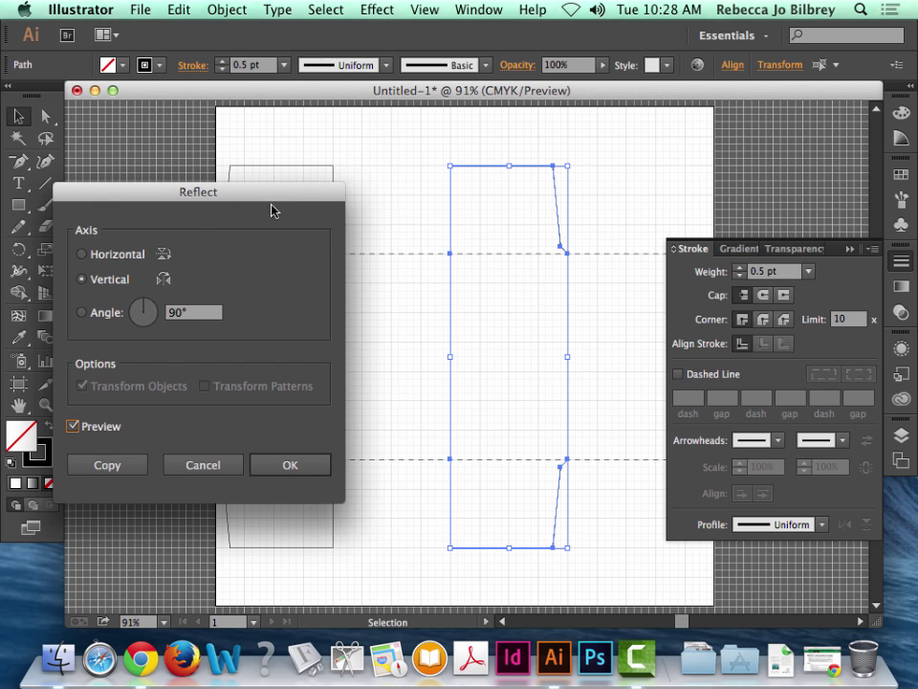
pyautogui.click(292, 466)
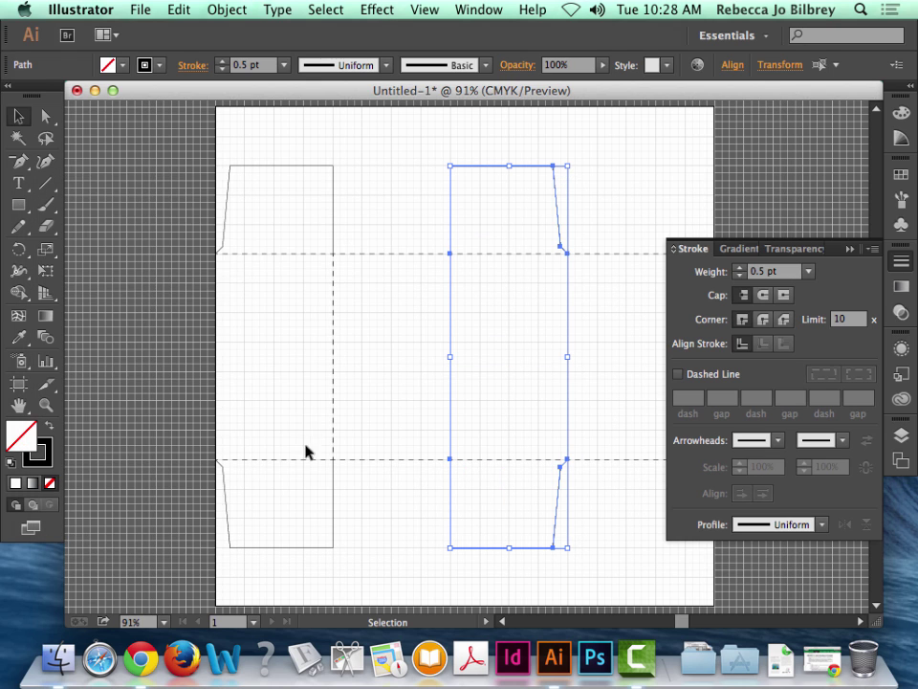
pyautogui.click(332, 154)
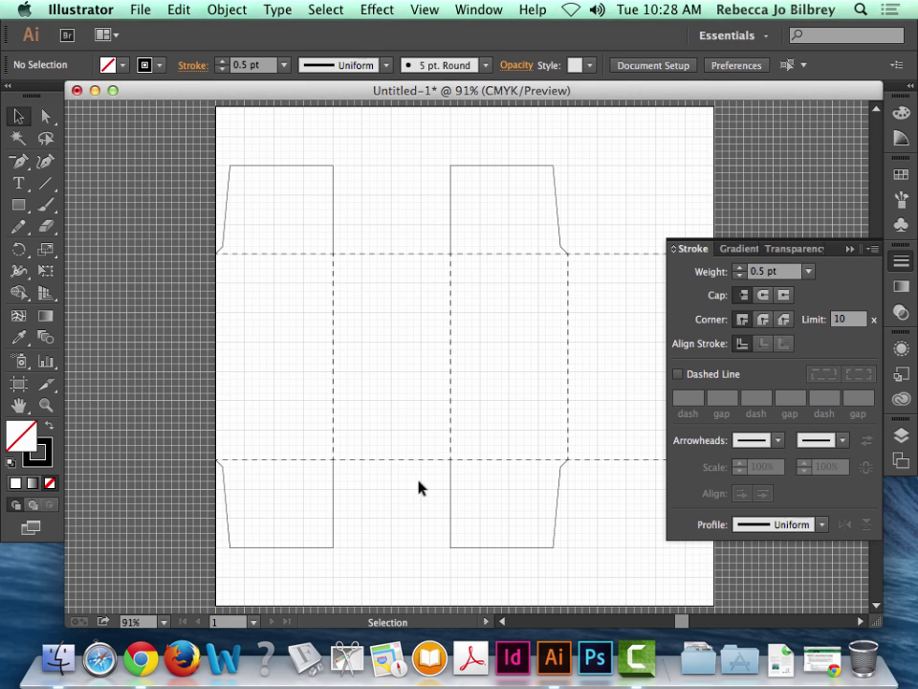
# Draw a rectangle above the second panel reaching the artboard's top edge.
pyautogui.click(19, 206)
pyautogui.moveTo(449, 253); pyautogui.dragTo(329, 138)
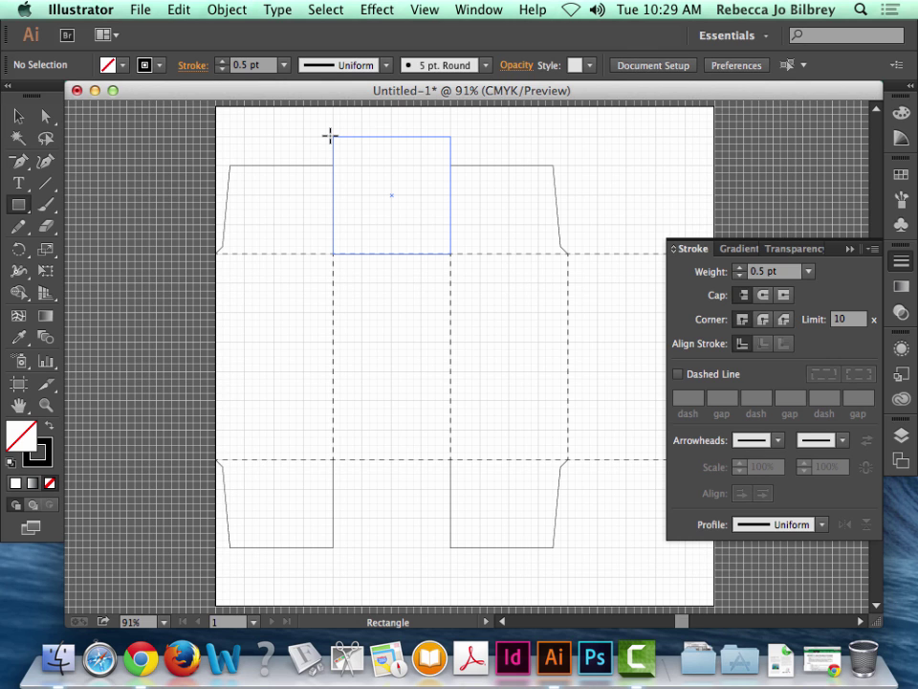
pyautogui.moveTo(329, 137); pyautogui.dragTo(331, 198)
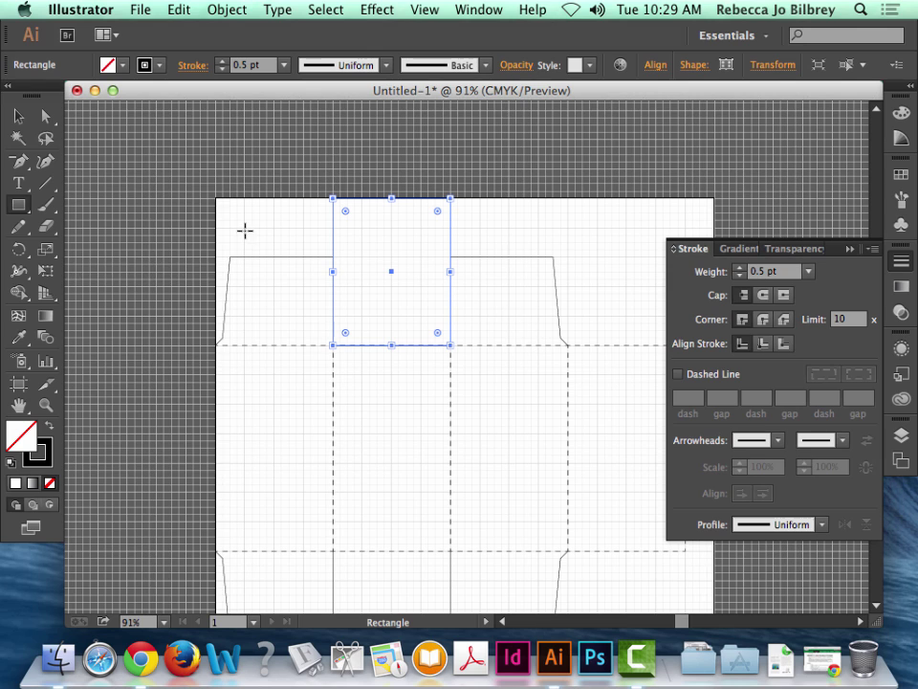
pyautogui.click(288, 220)
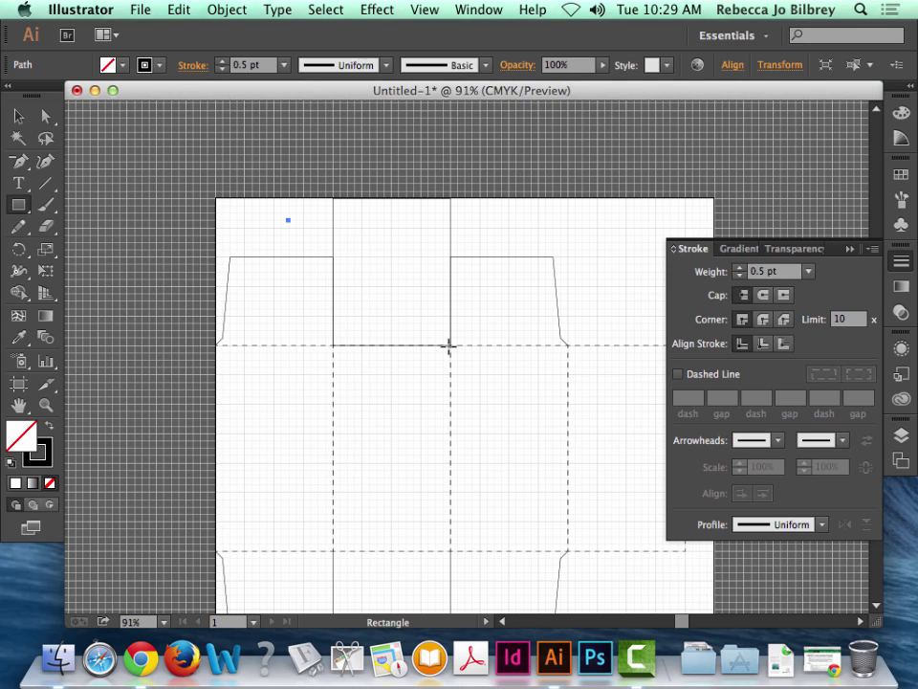
# Draw a horizontal line across the new flap and make it a 6 pt dashed line.
pyautogui.click(45, 183)
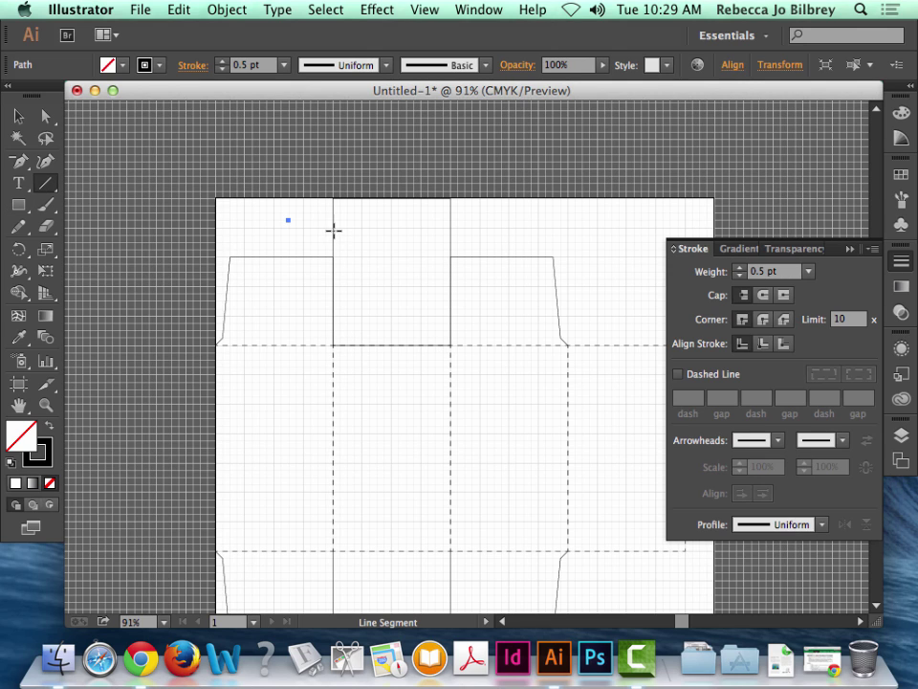
pyautogui.moveTo(334, 229); pyautogui.dragTo(452, 228)
pyautogui.click(678, 374)
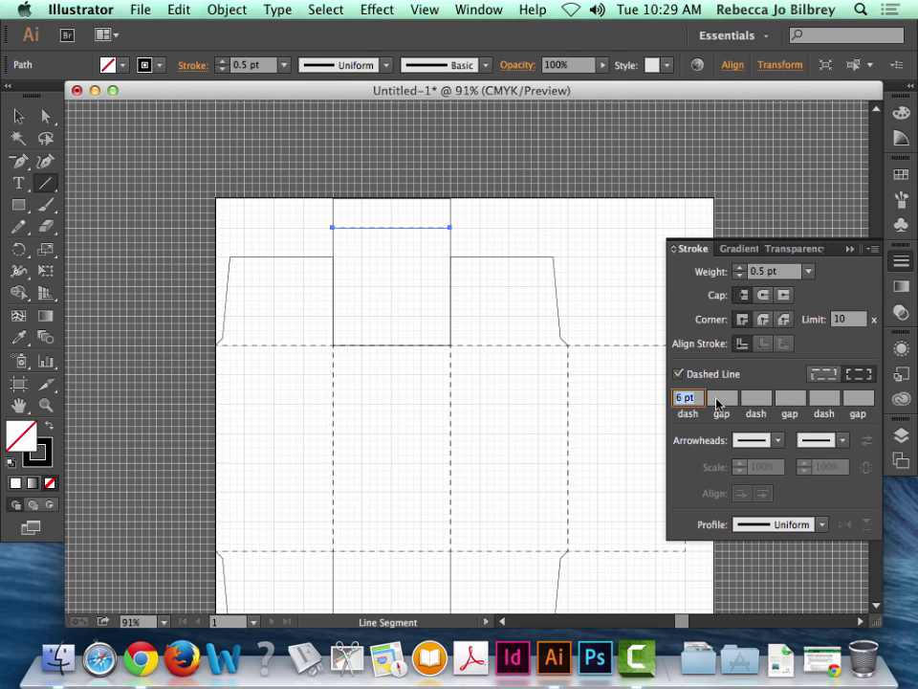
pyautogui.click(18, 116)
pyautogui.click(248, 165)
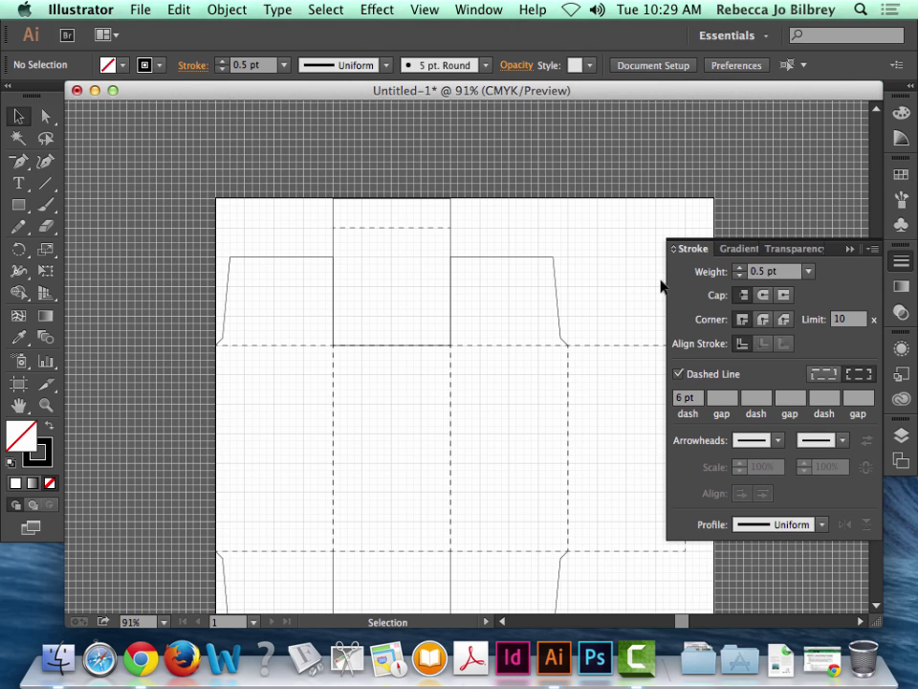
# Zoom in on the flap's dashed line and trial-nudge the top-left corner inward, undoing it.
pyautogui.press('z')
pyautogui.moveTo(317, 197); pyautogui.dragTo(465, 242)
pyautogui.click(45, 116)
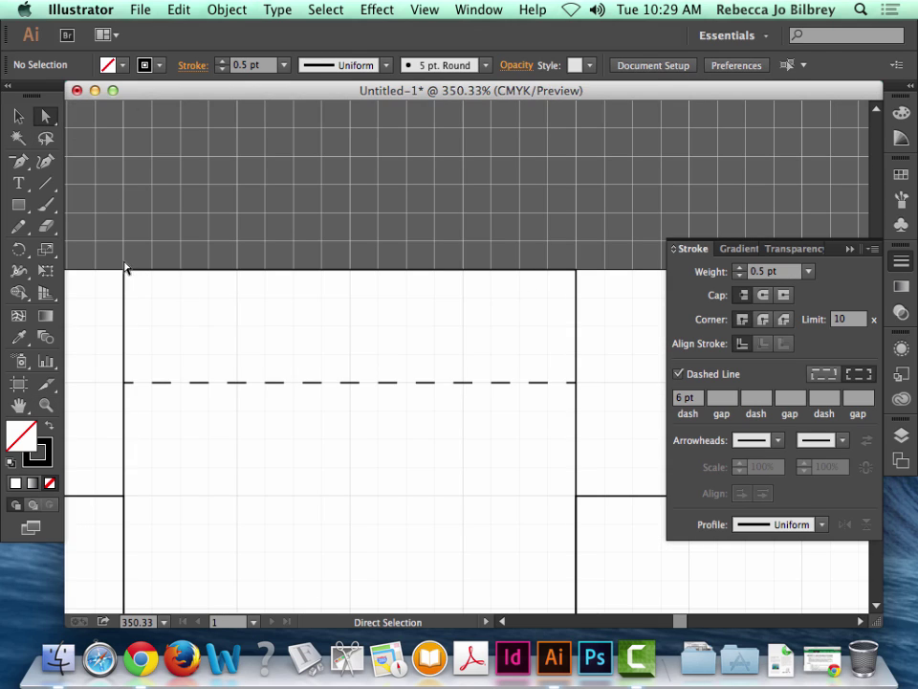
pyautogui.moveTo(109, 265); pyautogui.dragTo(135, 279)
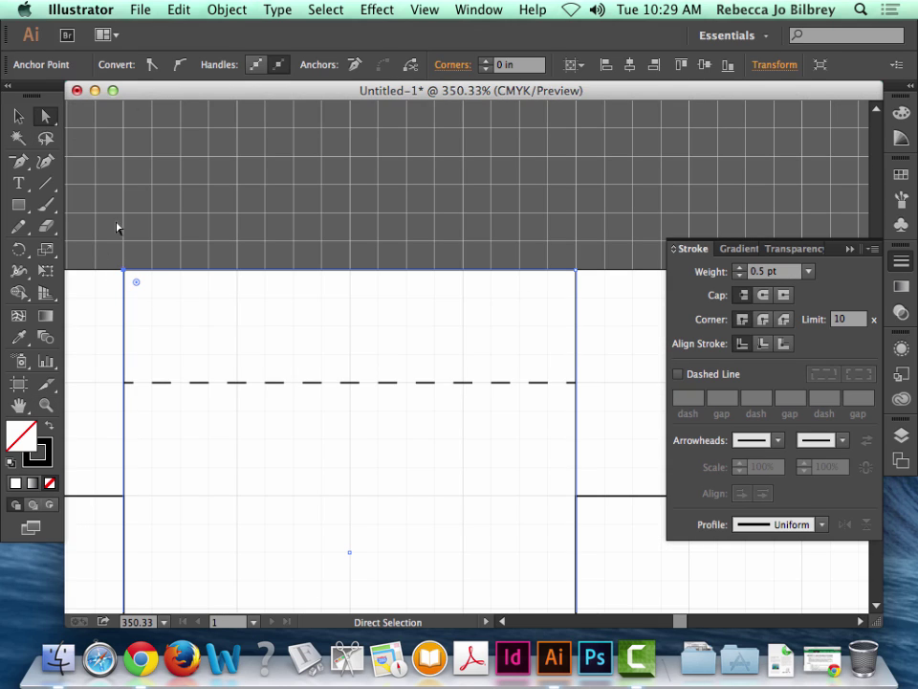
pyautogui.hotkey('shift', 'Right')
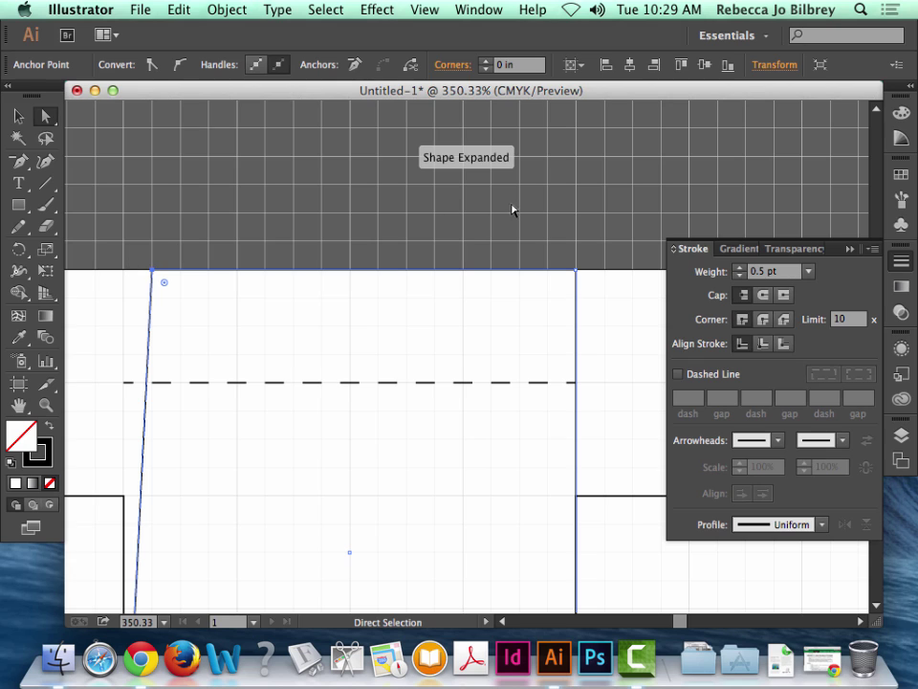
pyautogui.press('super+z')
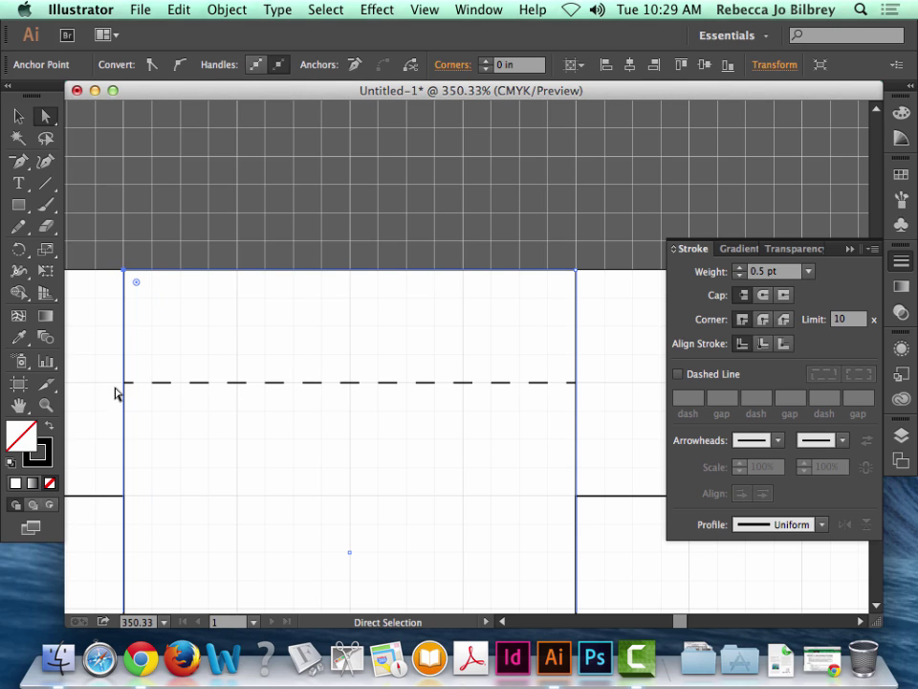
pyautogui.hotkey('shift', 'Right')
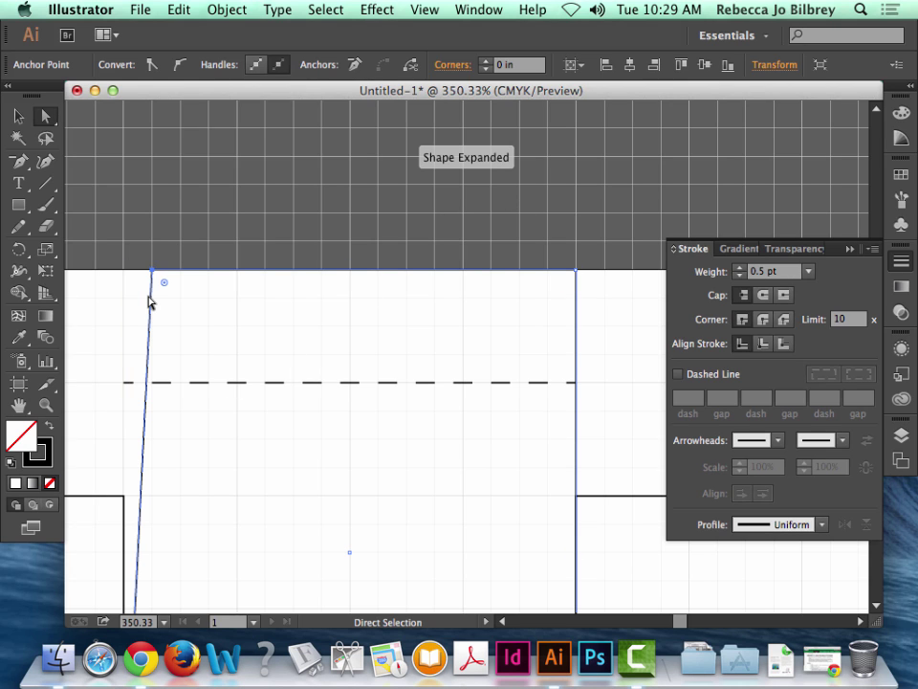
pyautogui.press('super+z')
# Add an anchor at the dashed line and pull both top corners inward to taper the flap.
pyautogui.moveTo(18, 160); pyautogui.dragTo(91, 181)
pyautogui.click(124, 383)
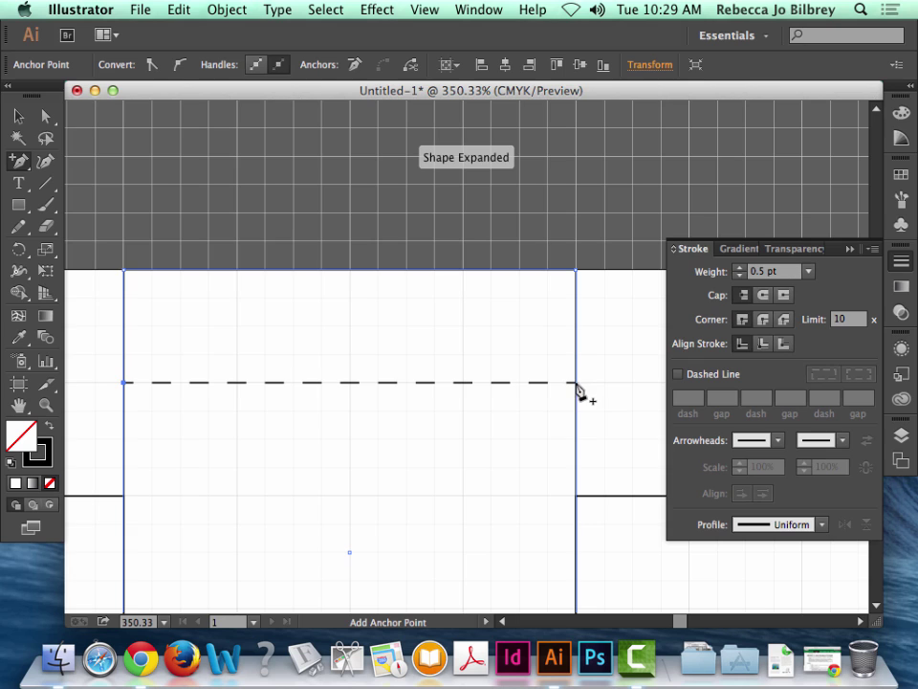
pyautogui.click(45, 116)
pyautogui.moveTo(113, 269); pyautogui.dragTo(137, 281)
pyautogui.hotkey('shift', 'Right')
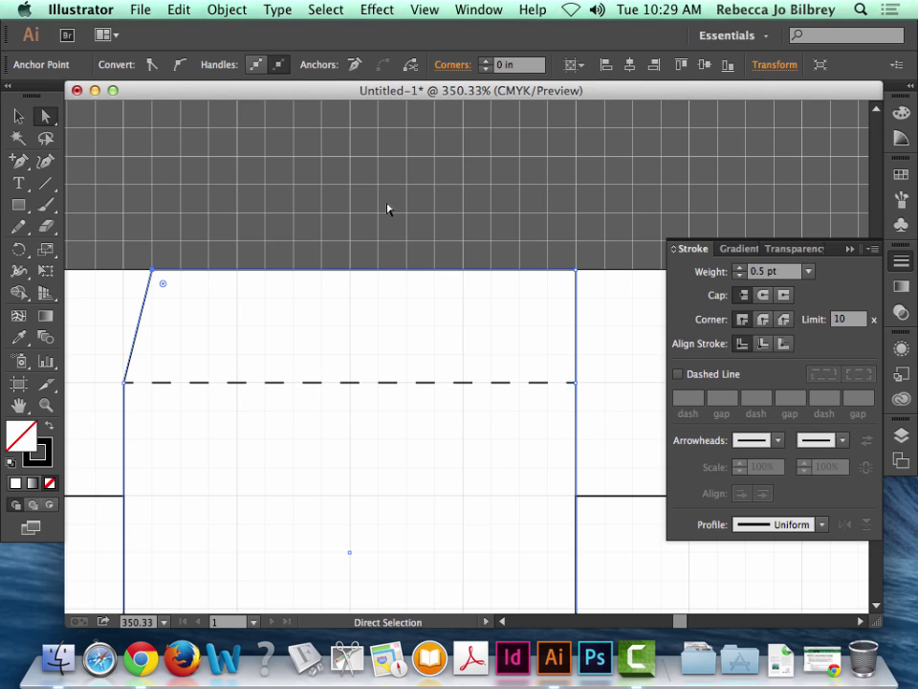
pyautogui.moveTo(608, 241); pyautogui.dragTo(561, 297)
pyautogui.hotkey('shift', 'Left')
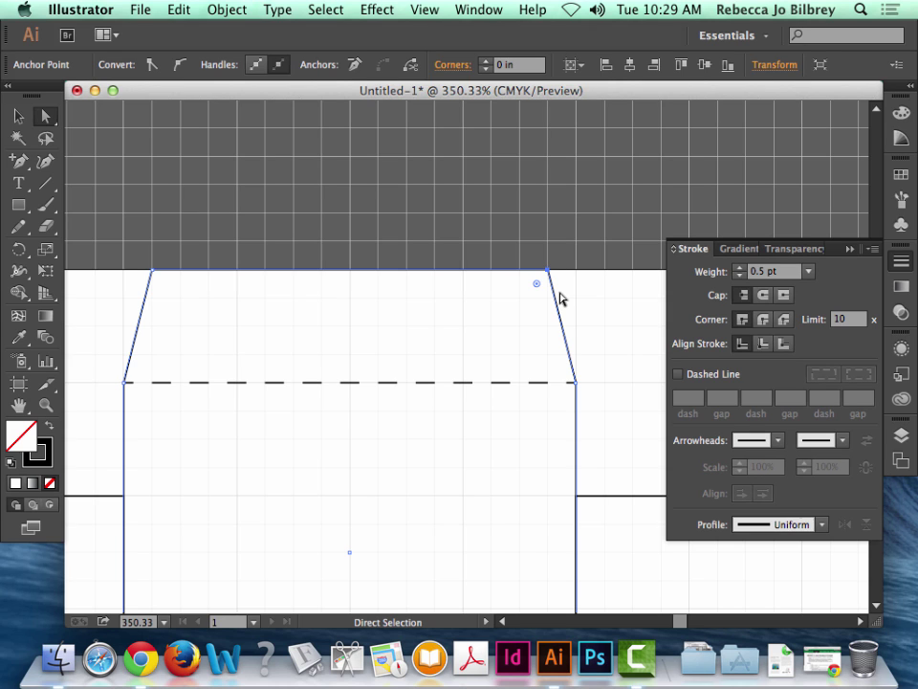
pyautogui.press('super+minus')
pyautogui.press('super+minus')
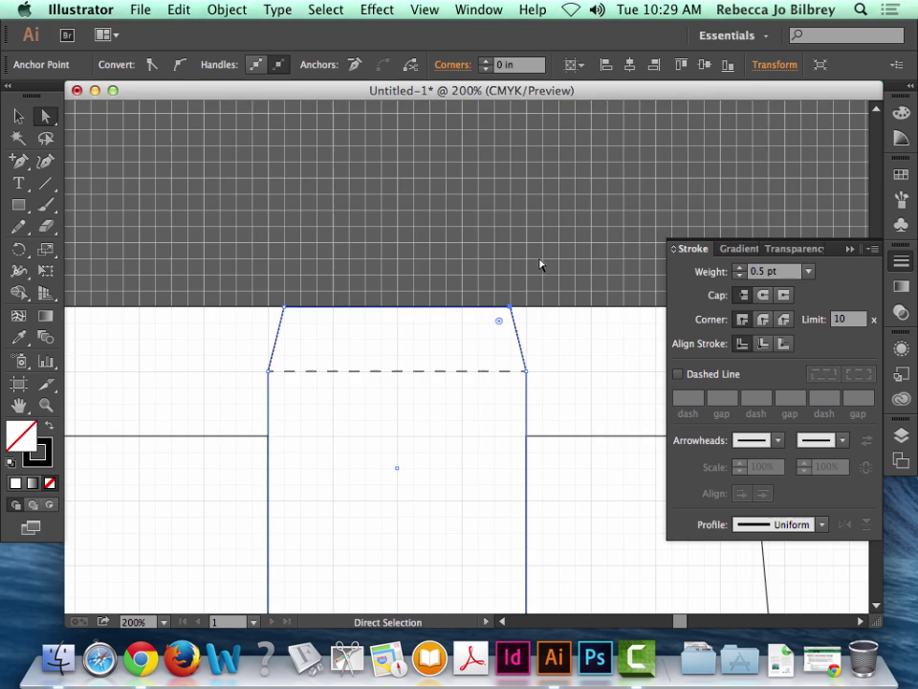
pyautogui.scroll(-5, 541, 265)
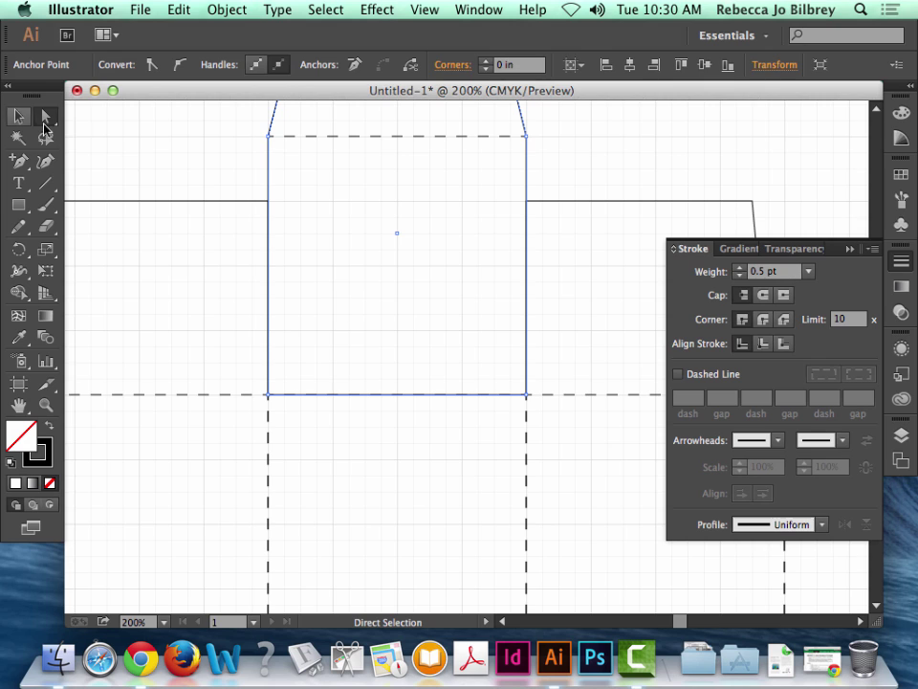
# Move the square flap outline slightly upward.
pyautogui.click(18, 116)
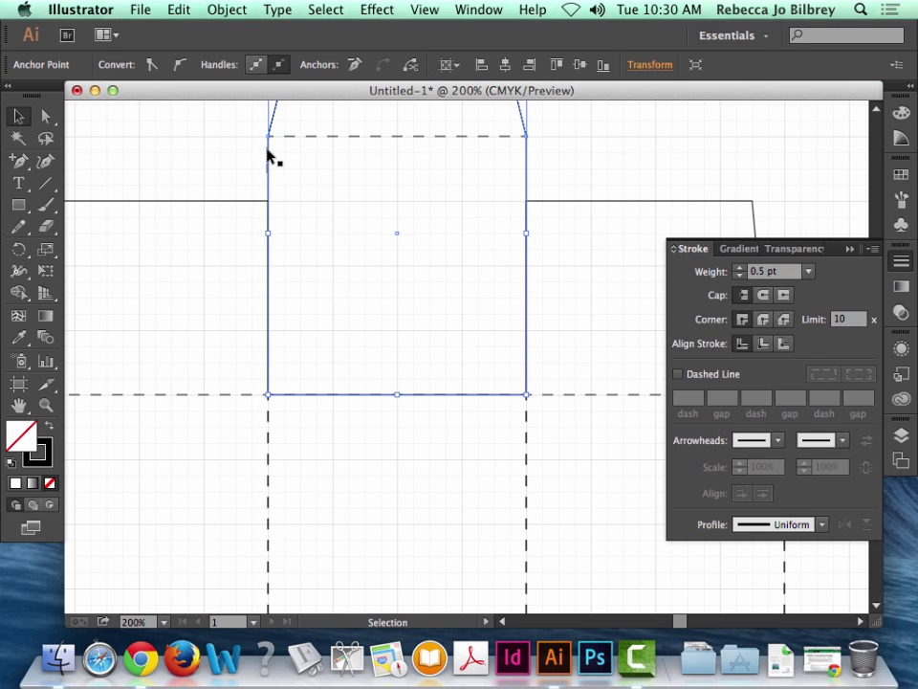
pyautogui.click(271, 160)
pyautogui.moveTo(269, 170); pyautogui.dragTo(268, 153)
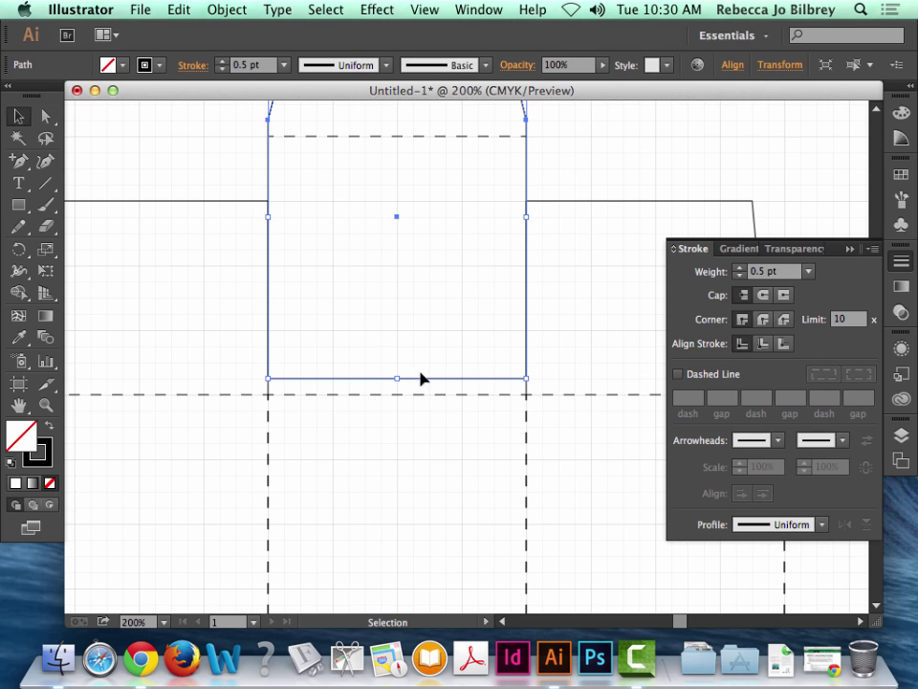
# Erase the square's bottom edge, undo the erase, then deselect and zoom out.
pyautogui.click(46, 227)
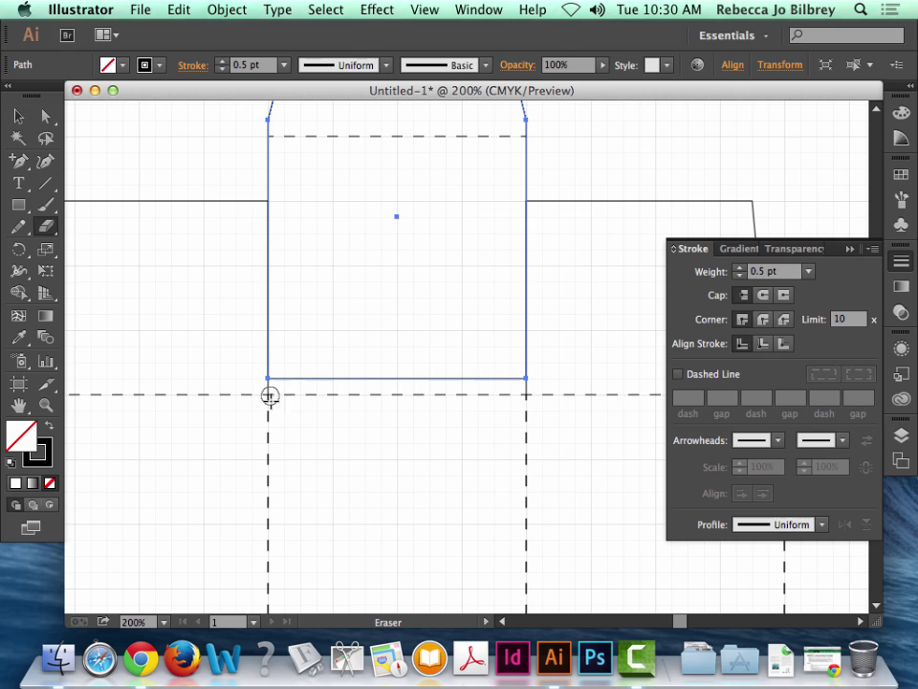
pyautogui.moveTo(285, 375); pyautogui.dragTo(517, 374)
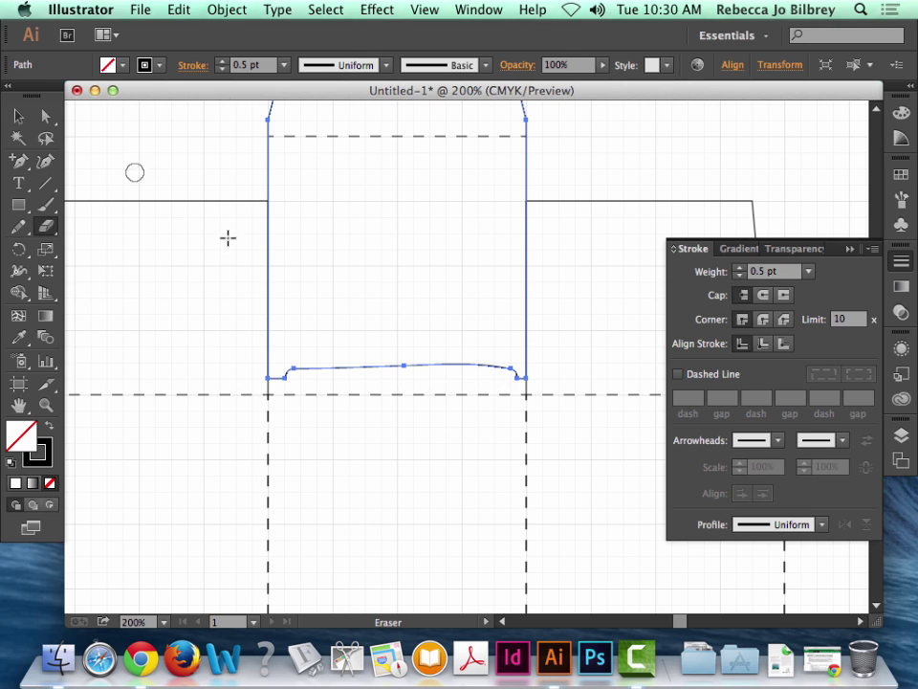
pyautogui.click(46, 115)
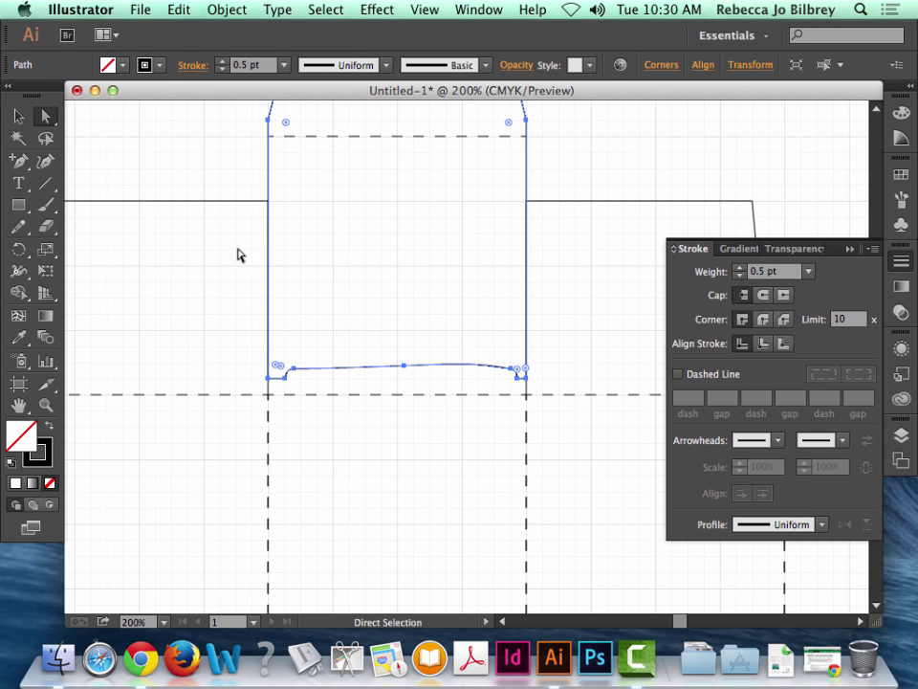
pyautogui.moveTo(278, 386); pyautogui.dragTo(522, 353)
pyautogui.press('super+z')
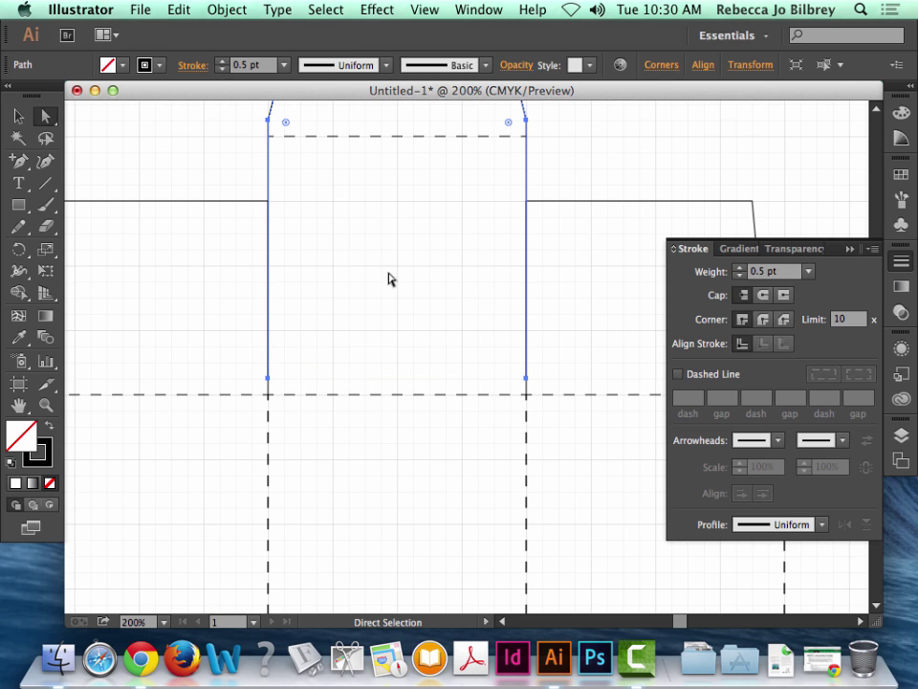
pyautogui.click(19, 116)
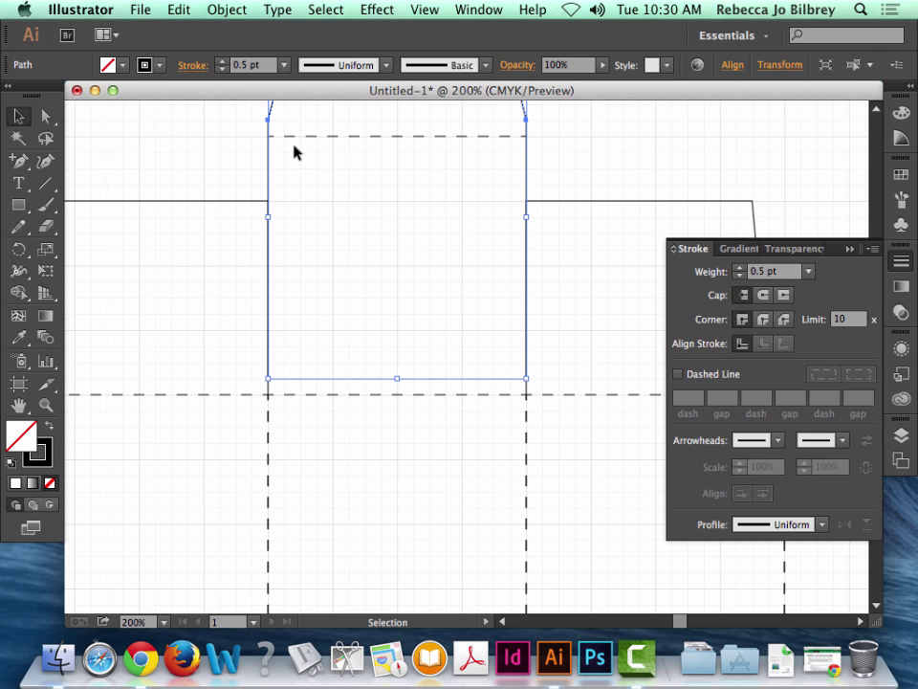
pyautogui.click(602, 117)
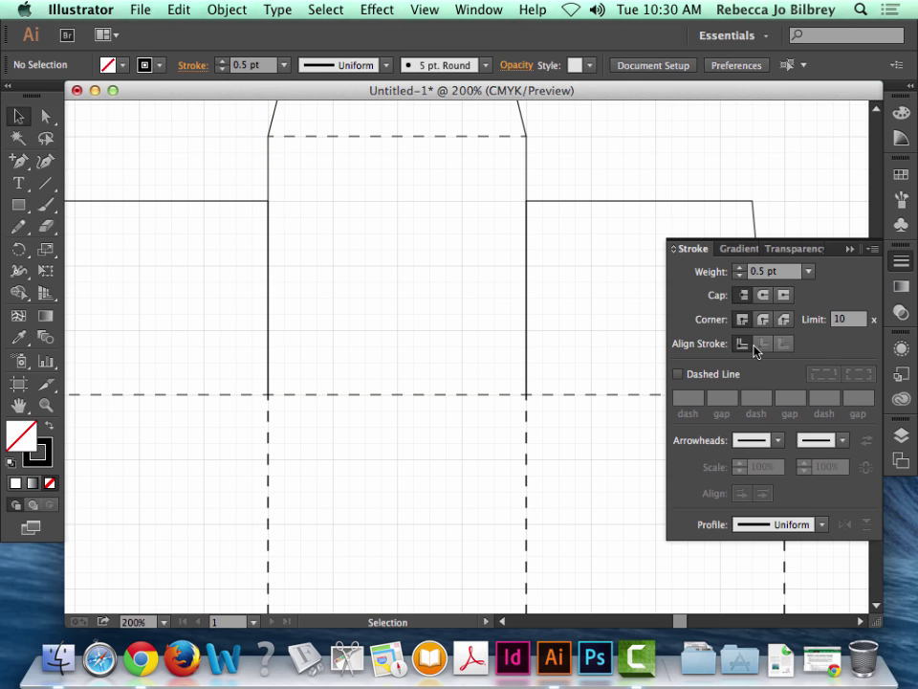
pyautogui.press('super+minus')
pyautogui.press('super+minus')
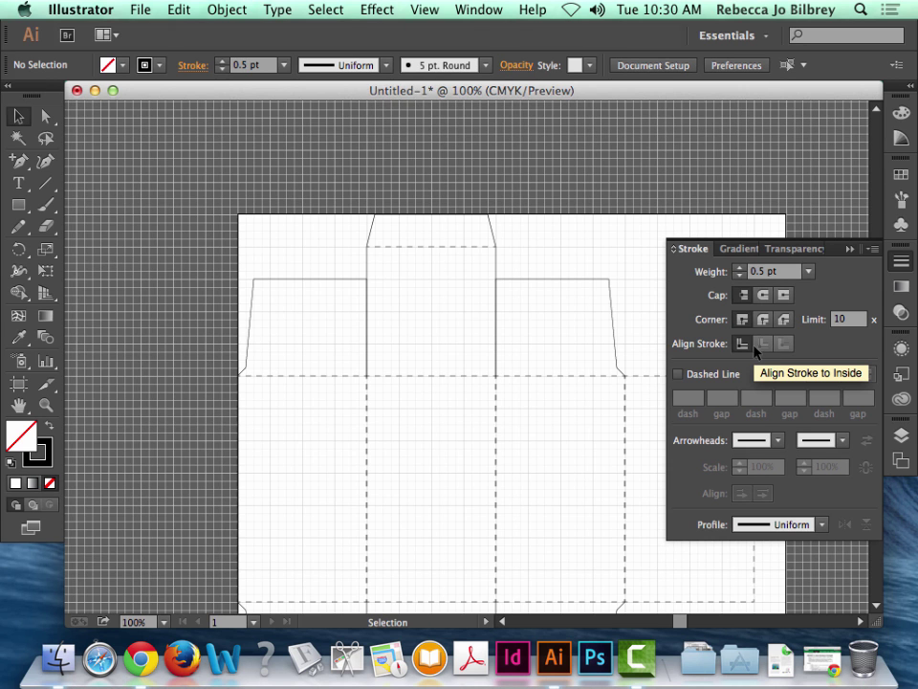
# Copy the top tuck flap with its dashed line down to the bottom of the second panel.
pyautogui.hscroll(3, 292, 350)
pyautogui.scroll(-3, 297, 344)
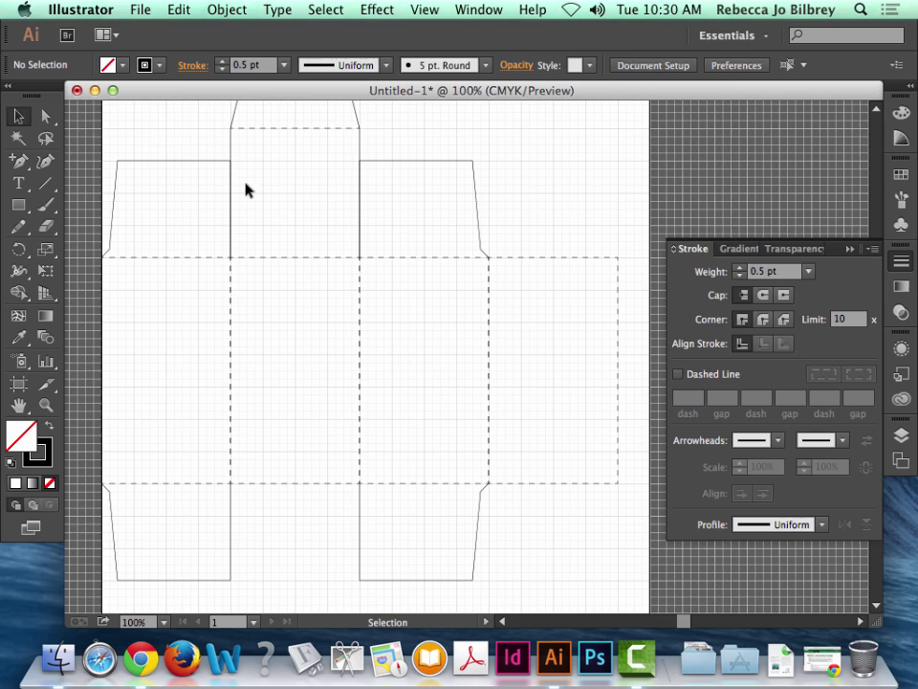
pyautogui.scroll(2, 246, 190)
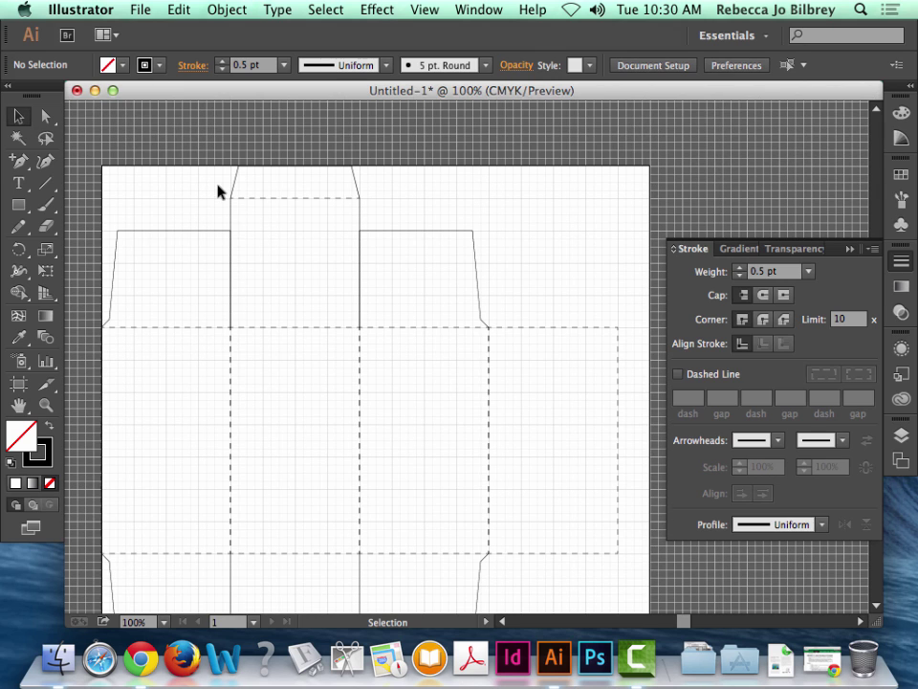
pyautogui.moveTo(222, 182); pyautogui.dragTo(286, 219)
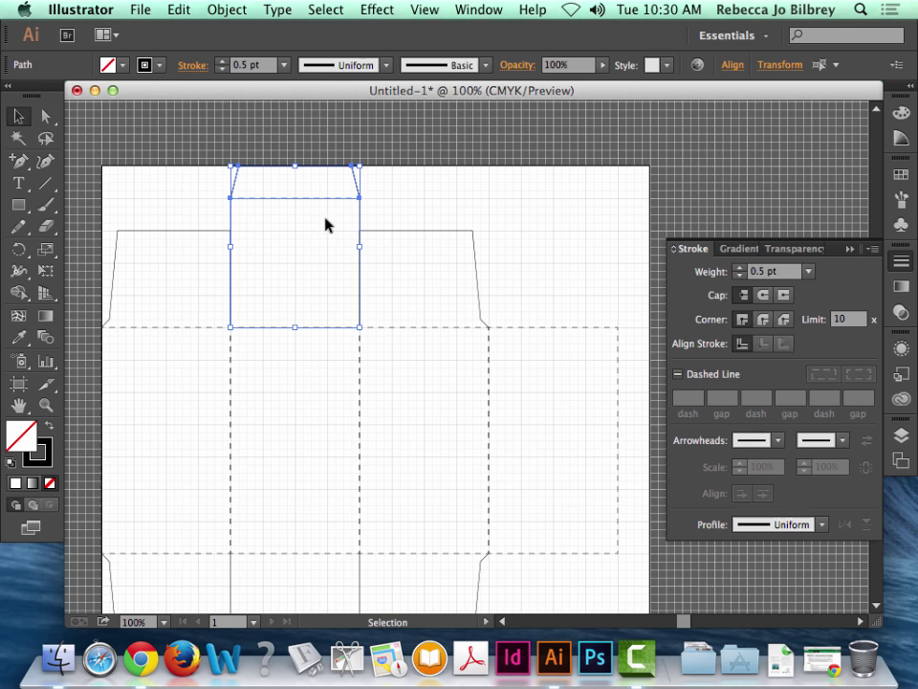
pyautogui.press('super+minus')
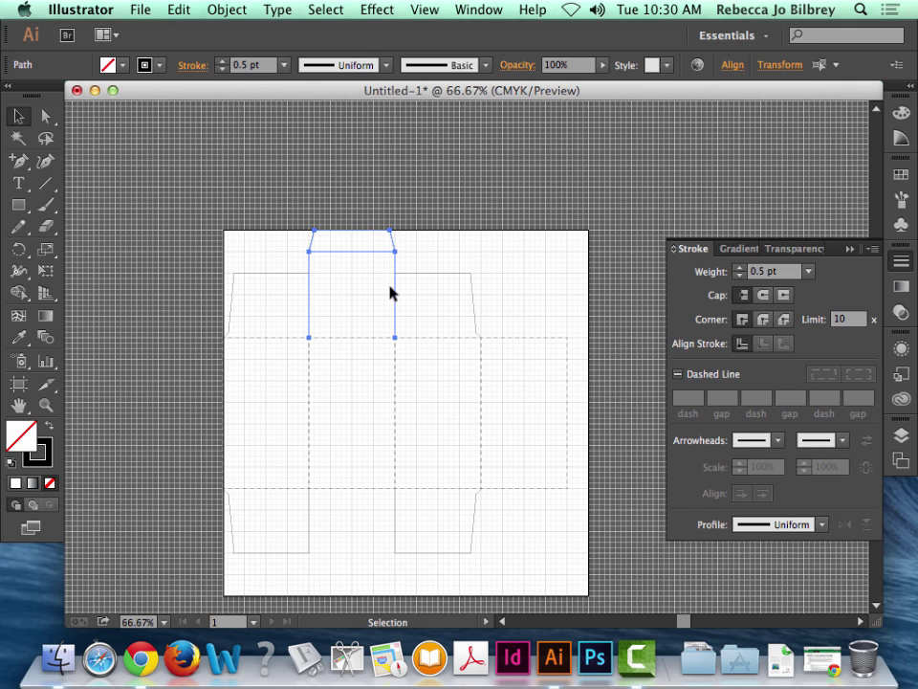
pyautogui.moveTo(366, 257); pyautogui.dragTo(373, 517)
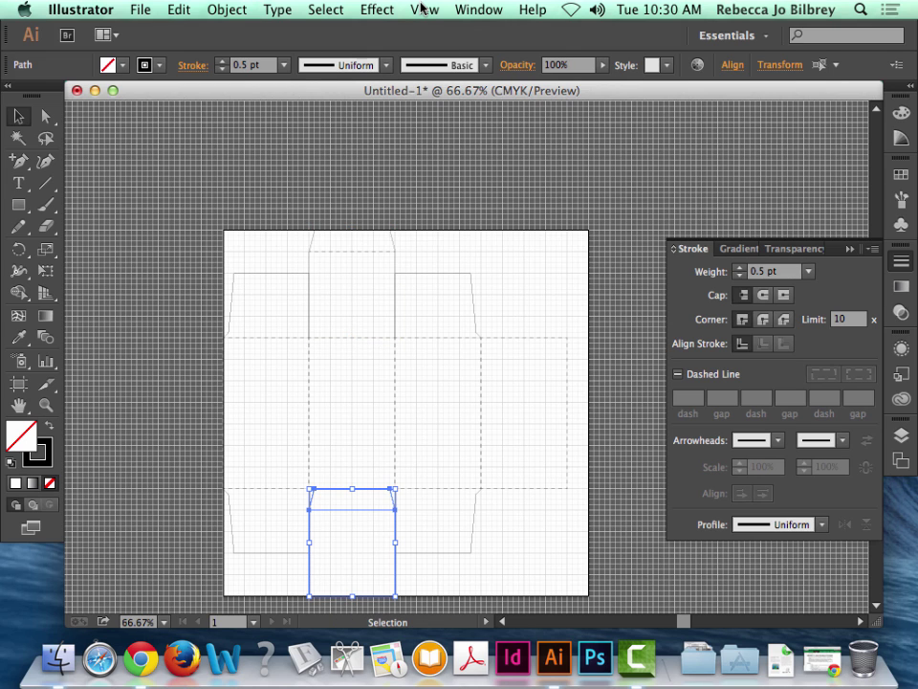
# Reflect the copied flap across the horizontal axis and deselect it.
pyautogui.click(226, 10)
pyautogui.moveTo(319, 33)
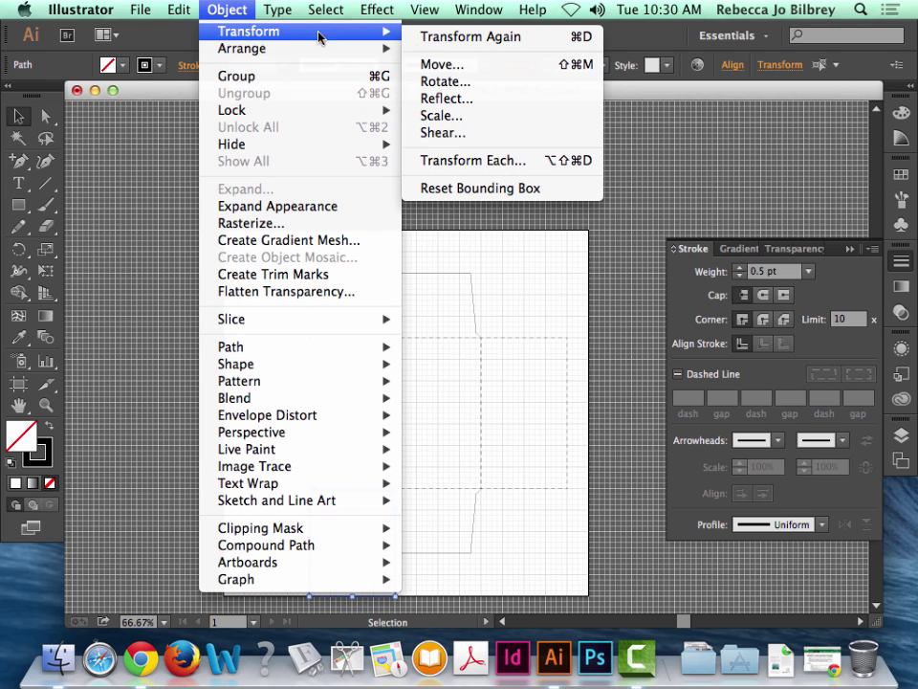
pyautogui.click(465, 100)
pyautogui.click(90, 254)
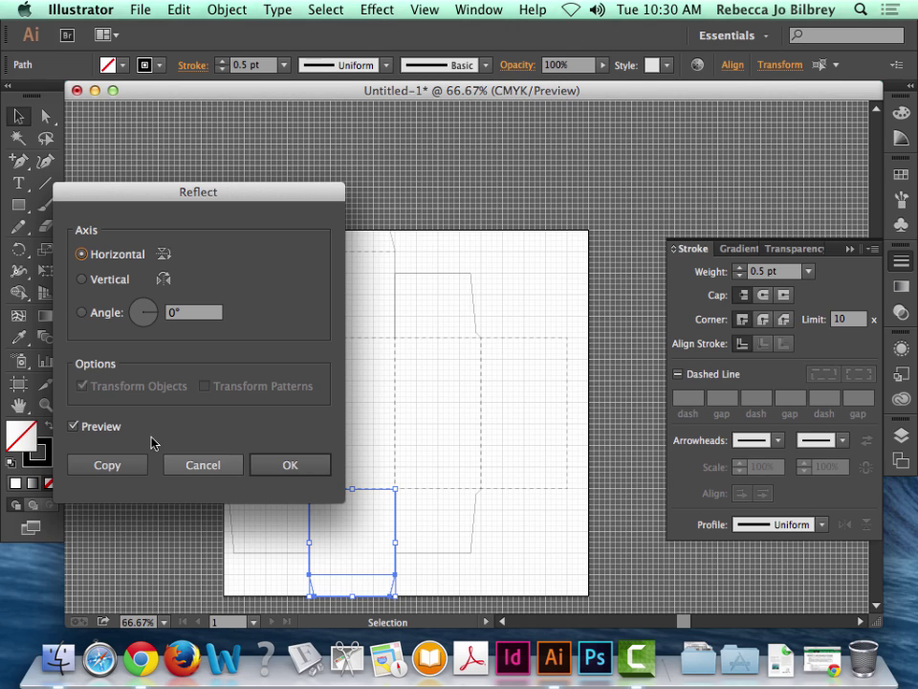
pyautogui.click(266, 471)
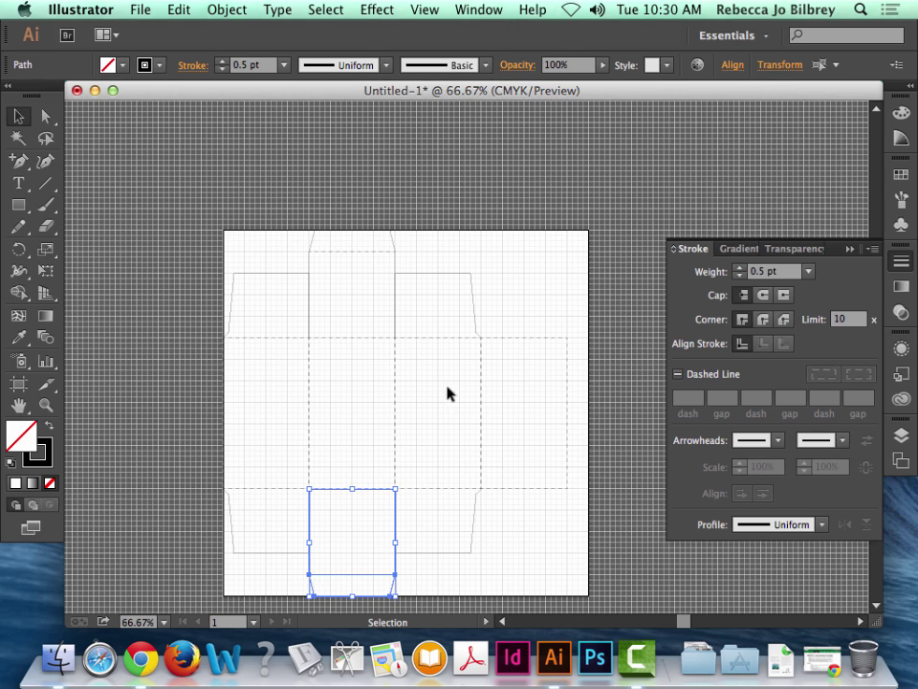
pyautogui.click(334, 206)
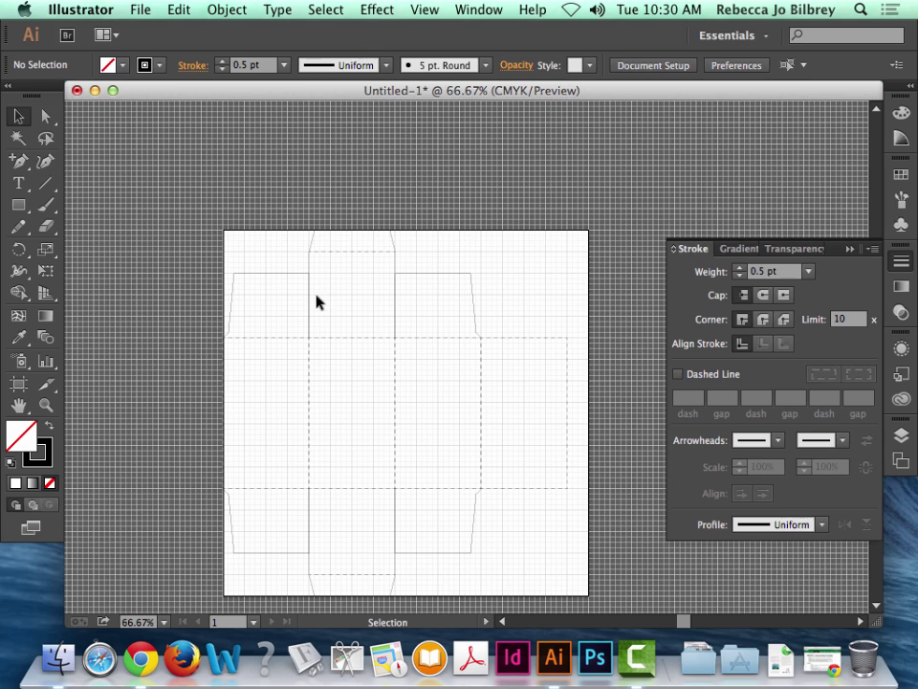
# Draw a narrow strip along the right panel's edge, widened to the artboard's right edge.
pyautogui.click(45, 405)
pyautogui.moveTo(558, 319); pyautogui.dragTo(672, 527)
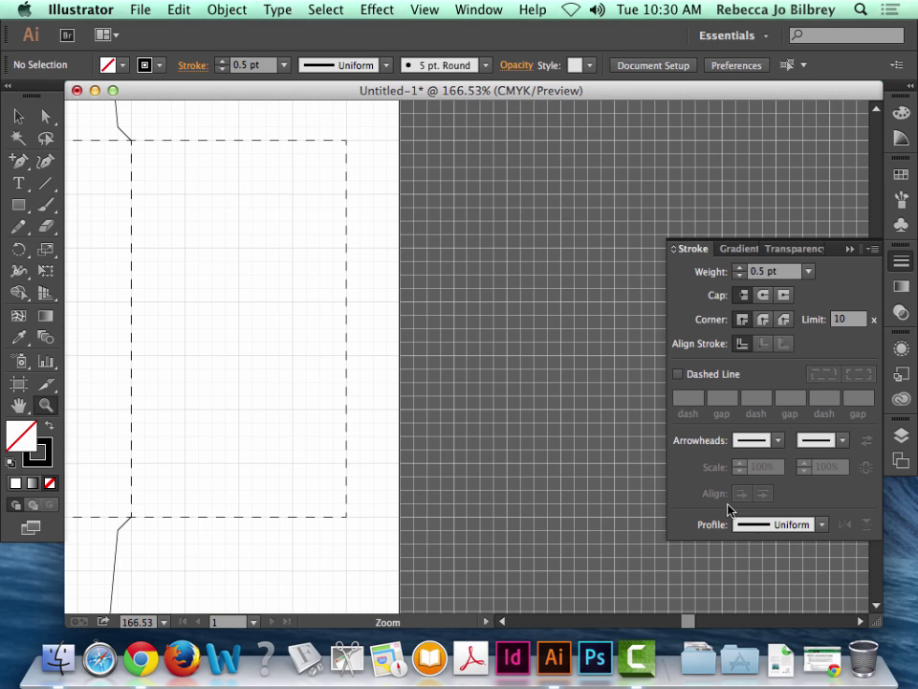
pyautogui.click(18, 205)
pyautogui.moveTo(348, 141)
pyautogui.mouseDown()
pyautogui.moveTo(387, 234)
pyautogui.moveTo(400, 529)
pyautogui.moveTo(385, 523)
pyautogui.moveTo(401, 516)
pyautogui.moveTo(386, 517)
pyautogui.mouseUp()
pyautogui.press('v')
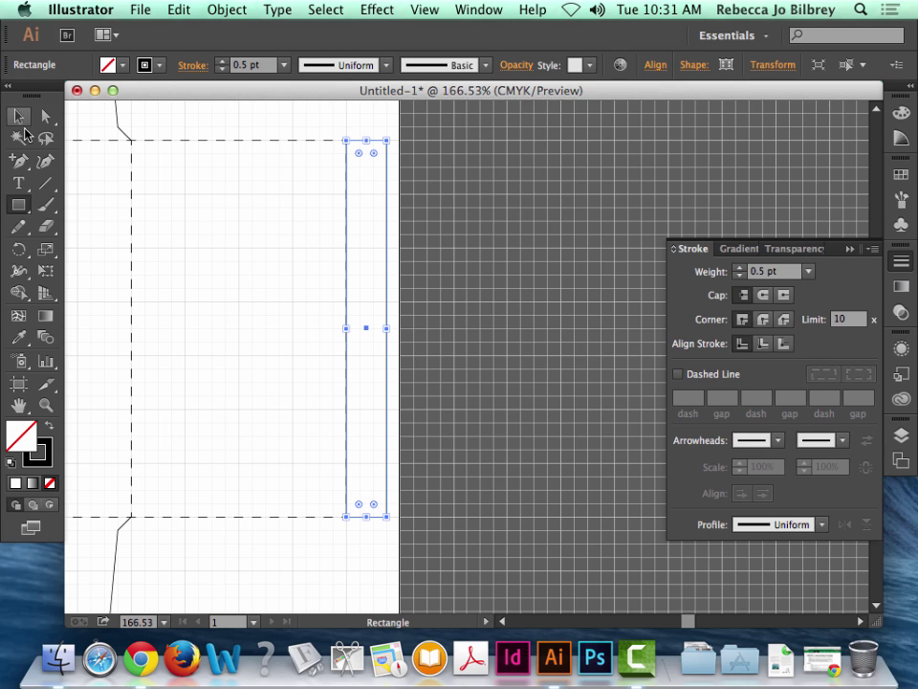
pyautogui.moveTo(385, 328); pyautogui.dragTo(399, 328)
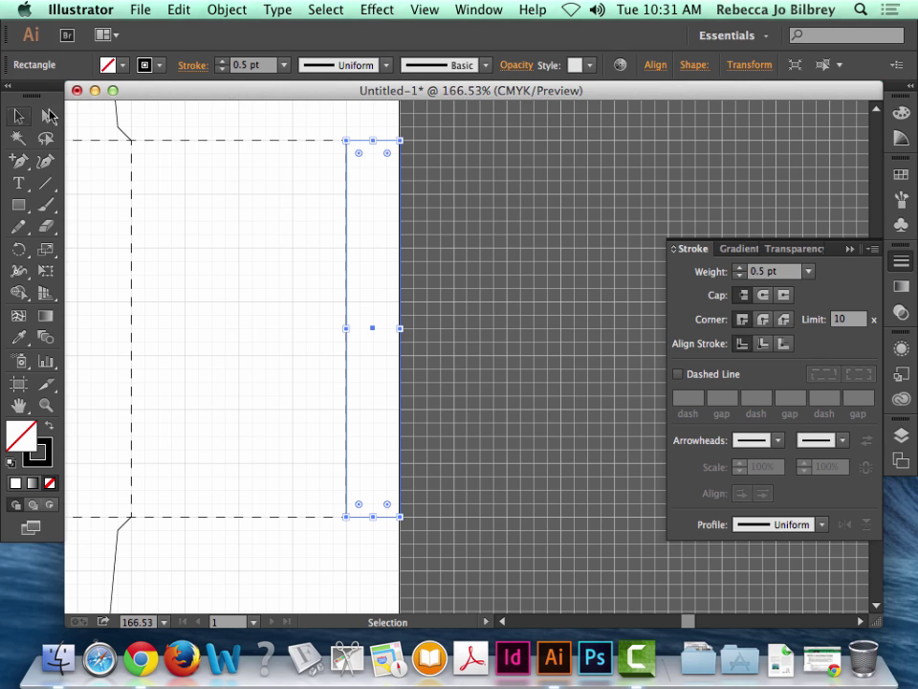
# Slant the strip's top-right and bottom-right corners into a glue tab and nudge it right.
pyautogui.press('a')
pyautogui.moveTo(391, 155); pyautogui.dragTo(390, 153)
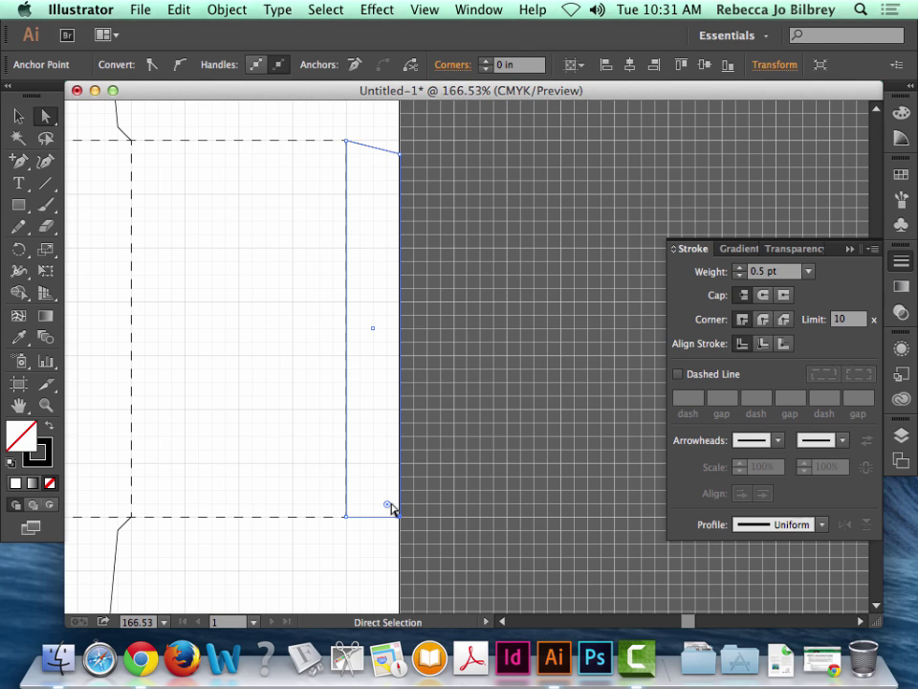
pyautogui.moveTo(393, 509); pyautogui.dragTo(390, 497)
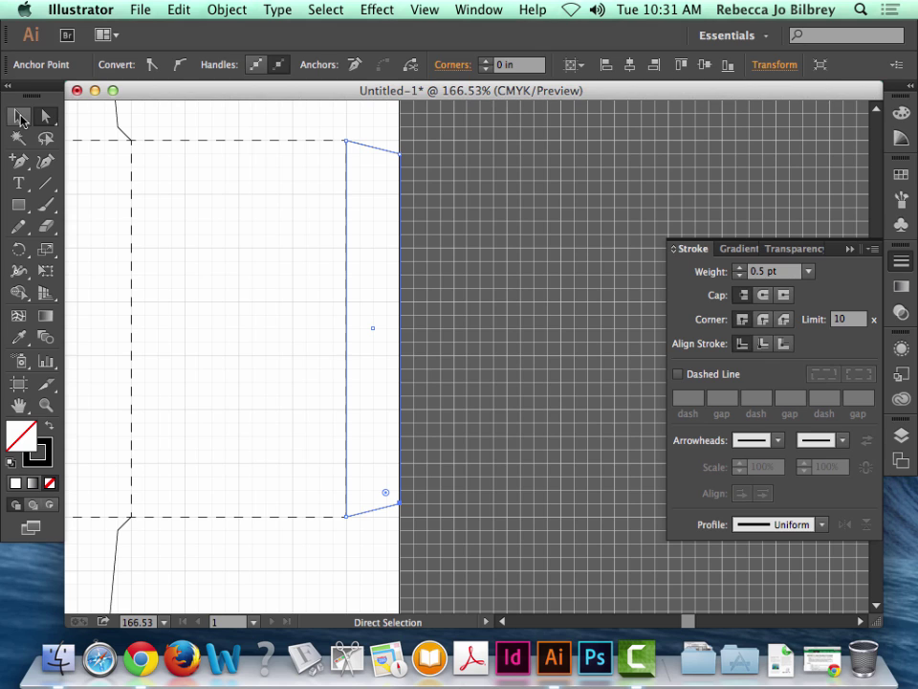
pyautogui.click(21, 116)
pyautogui.click(451, 221)
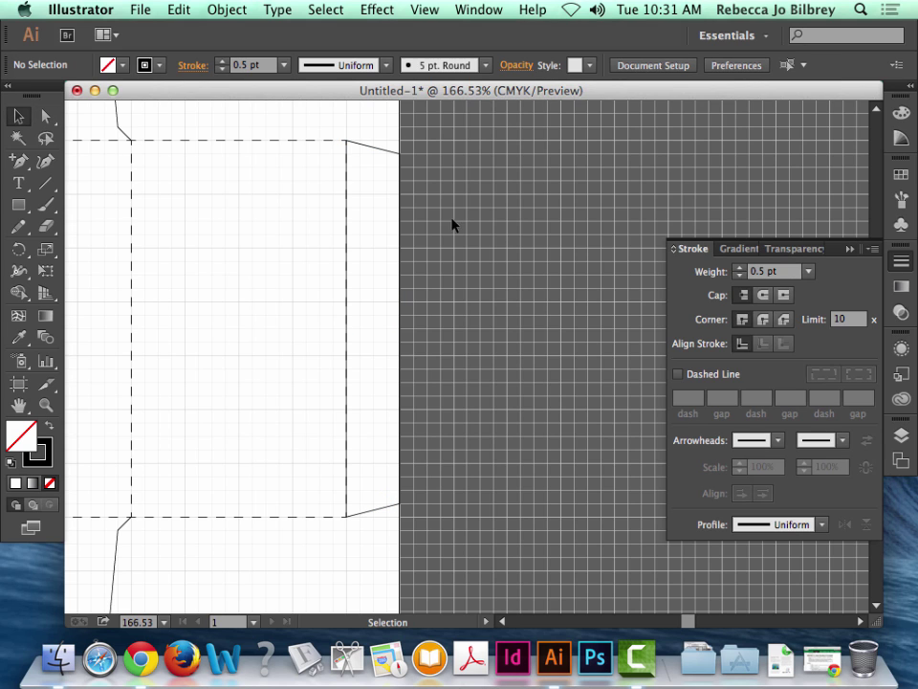
pyautogui.click(369, 146)
pyautogui.hotkey('shift', 'Right')
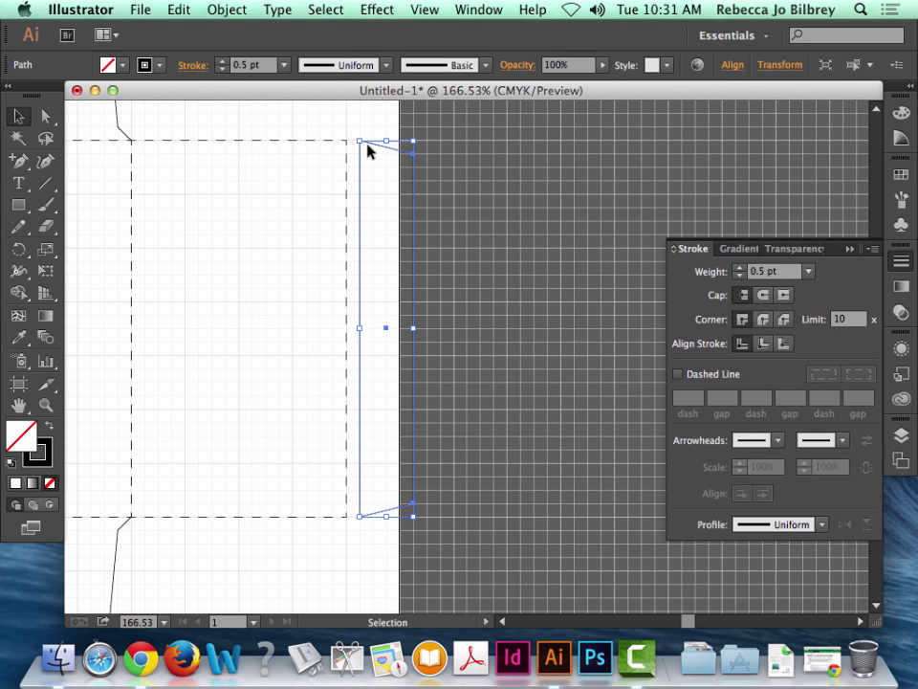
# Erase the glue tab's left edge, join the open ends, nudge it left and fit the artboard.
pyautogui.click(46, 226)
pyautogui.moveTo(361, 156); pyautogui.dragTo(362, 491)
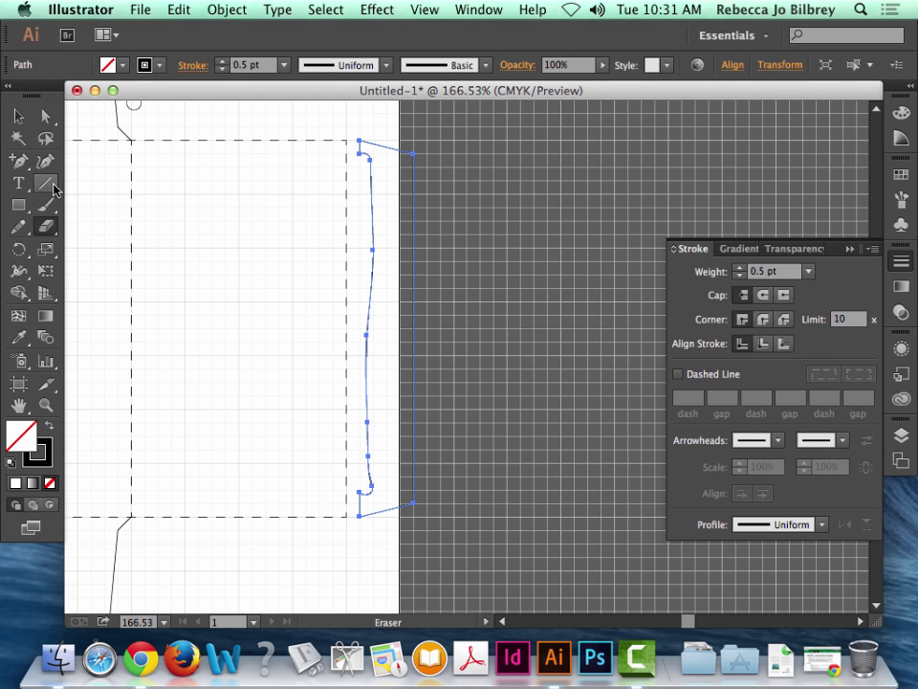
pyautogui.click(45, 116)
pyautogui.moveTo(356, 149); pyautogui.dragTo(376, 504)
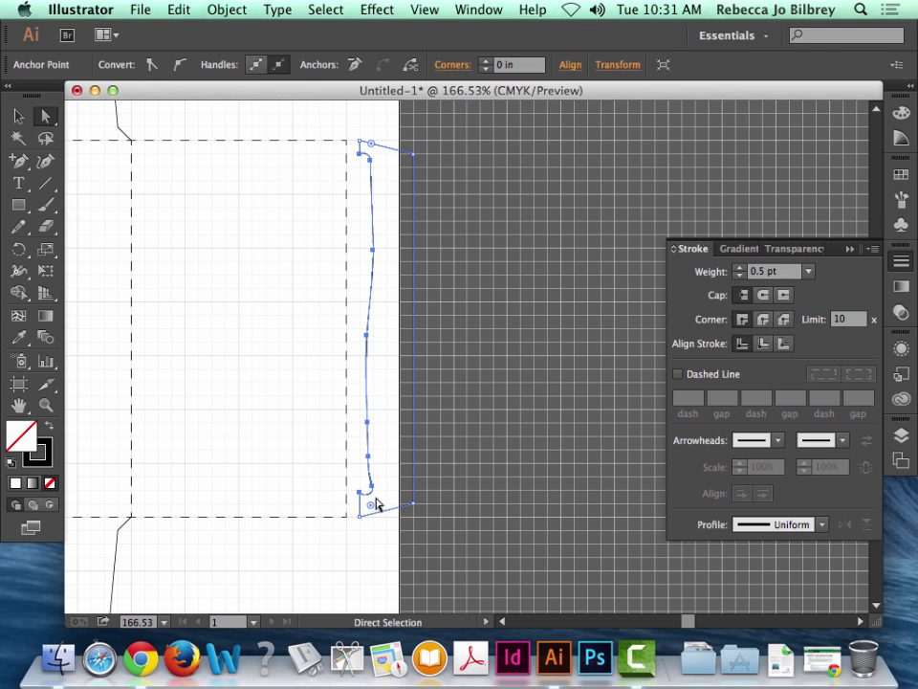
pyautogui.press('Delete')
pyautogui.press('v')
pyautogui.press('super+j')
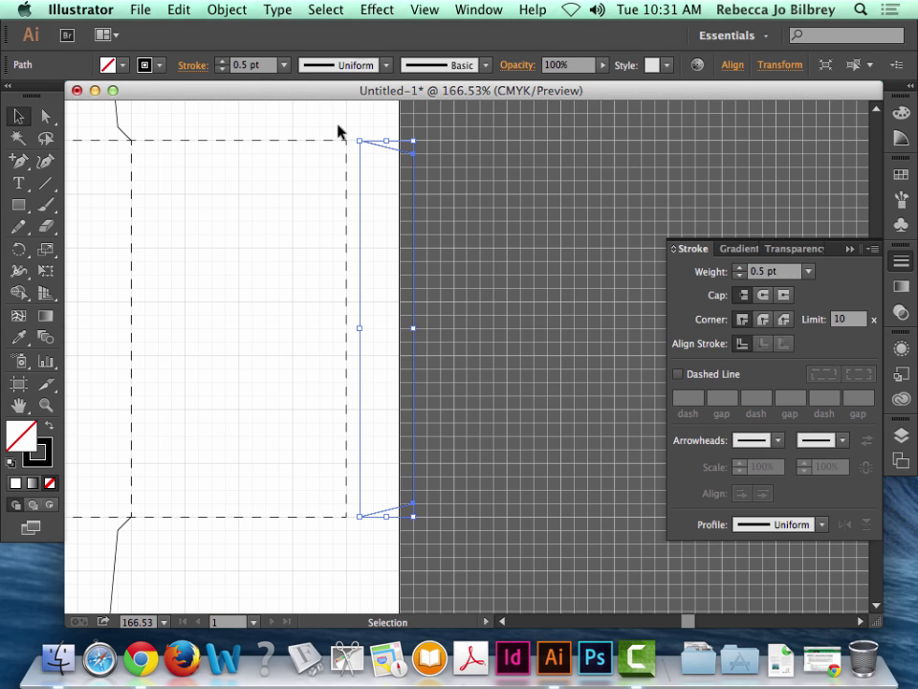
pyautogui.hotkey('shift', 'Left')
pyautogui.click(276, 123)
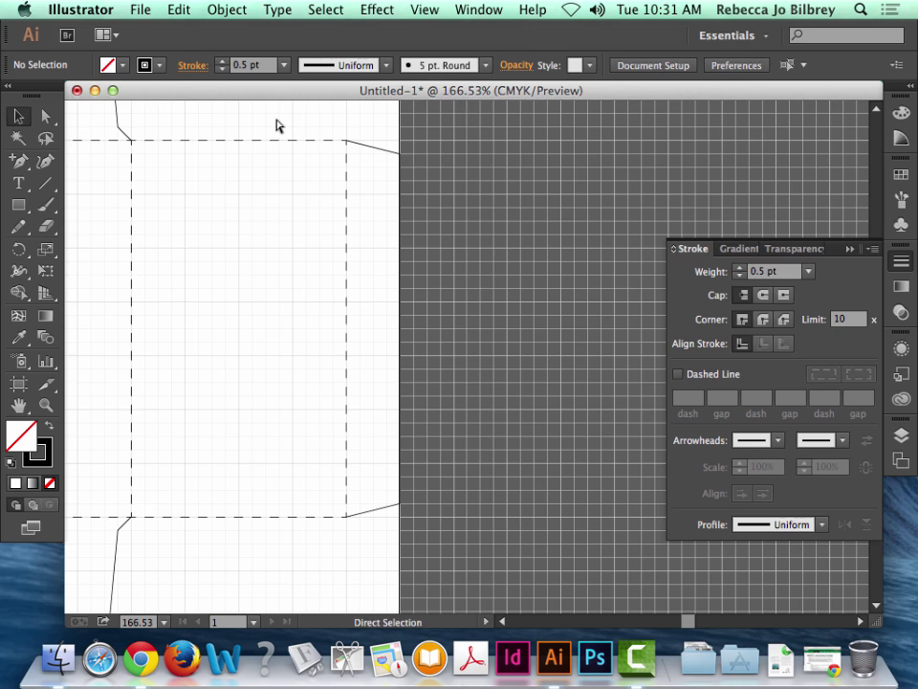
pyautogui.press('super+0')
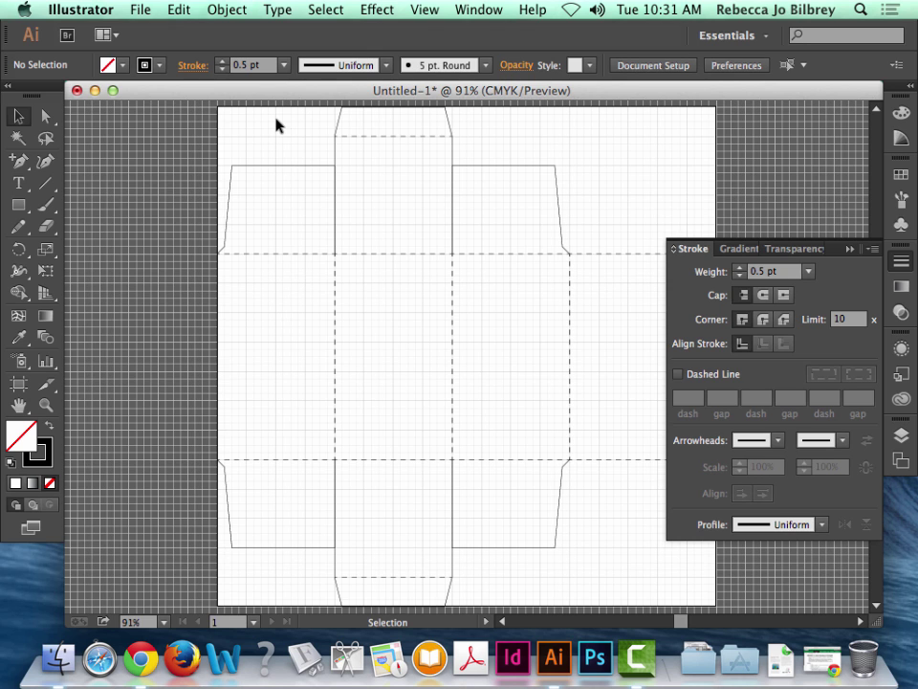
# Save the die-line to the Desktop as 'box template.ai' with default Illustrator options.
pyautogui.scroll(-3, 362, 174)
pyautogui.hscroll(4, 362, 175)
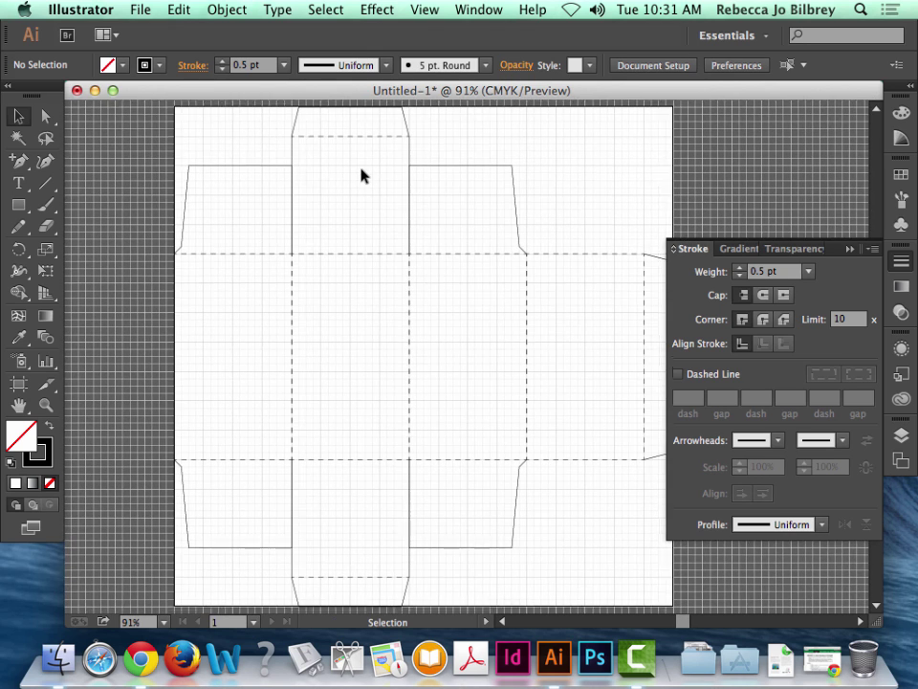
pyautogui.click(140, 10)
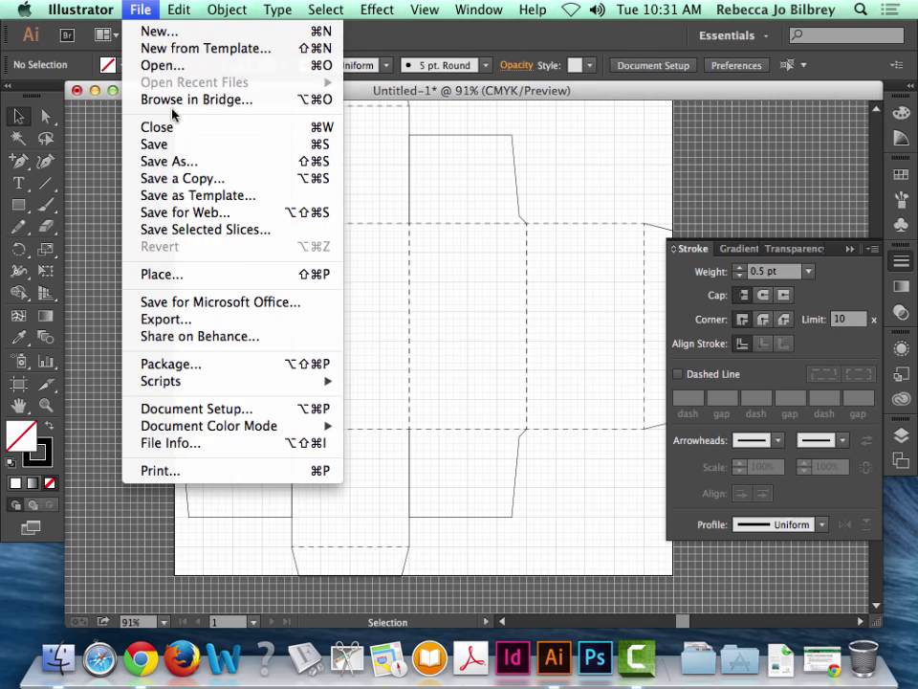
pyautogui.click(191, 163)
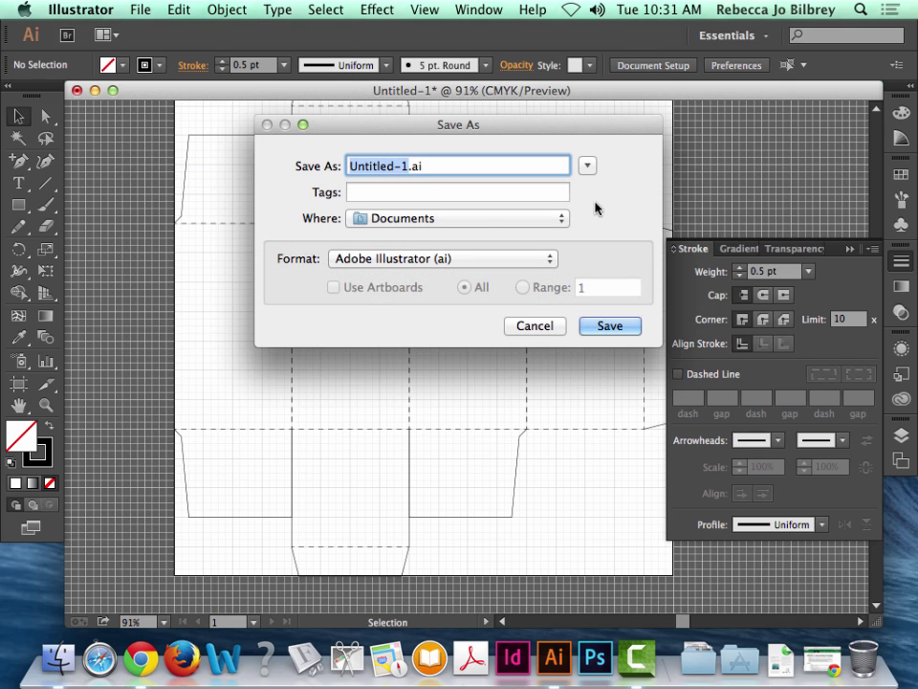
pyautogui.write('box t')
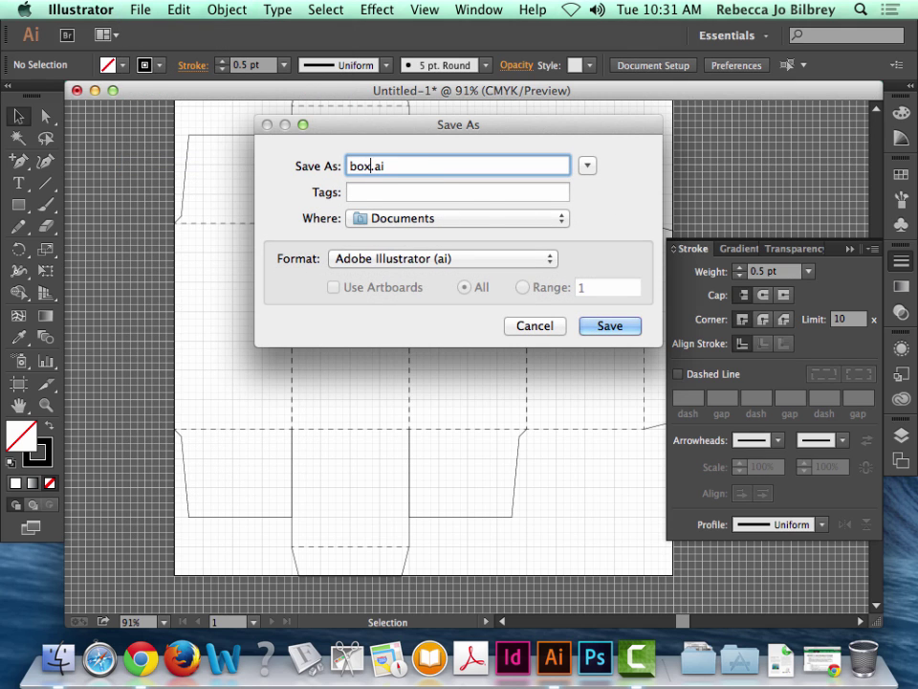
pyautogui.write('mpla')
pyautogui.press('BackSpace')
pyautogui.press('BackSpace')
pyautogui.press('BackSpace')
pyautogui.press('BackSpace')
pyautogui.write('emplate')
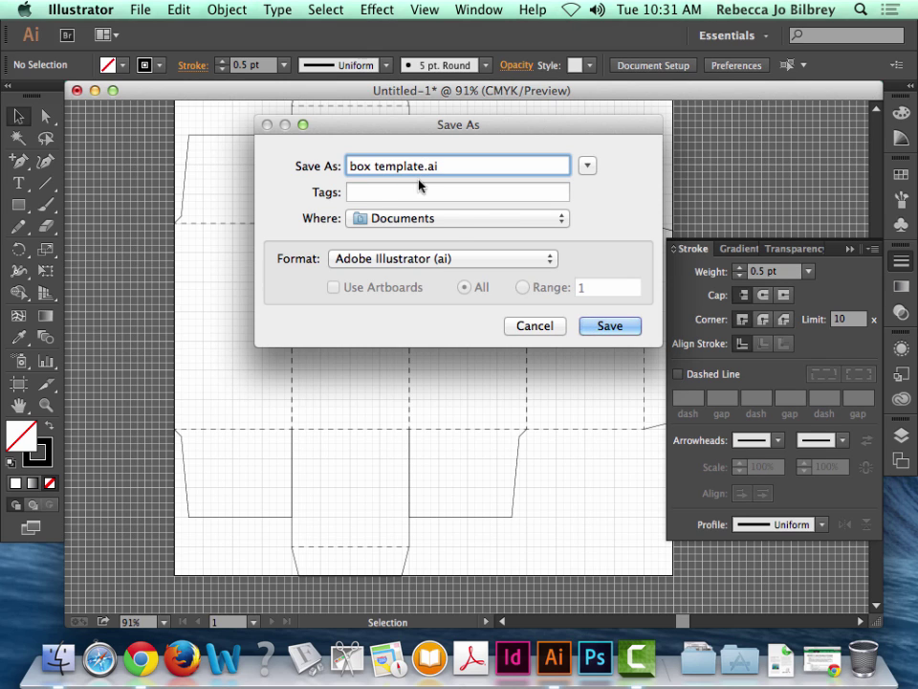
pyautogui.click(468, 220)
pyautogui.click(588, 167)
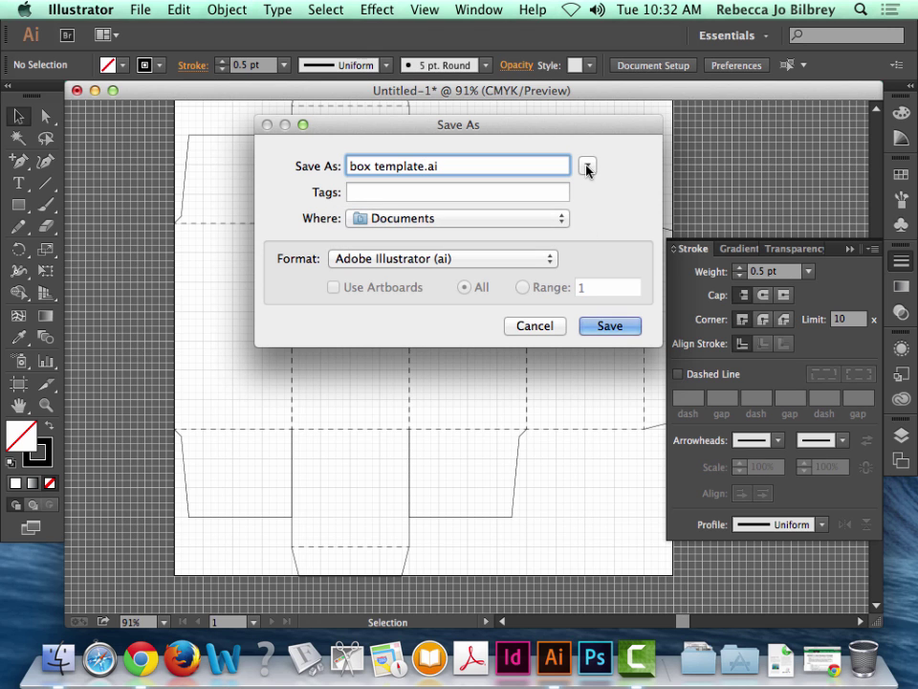
pyautogui.click(587, 168)
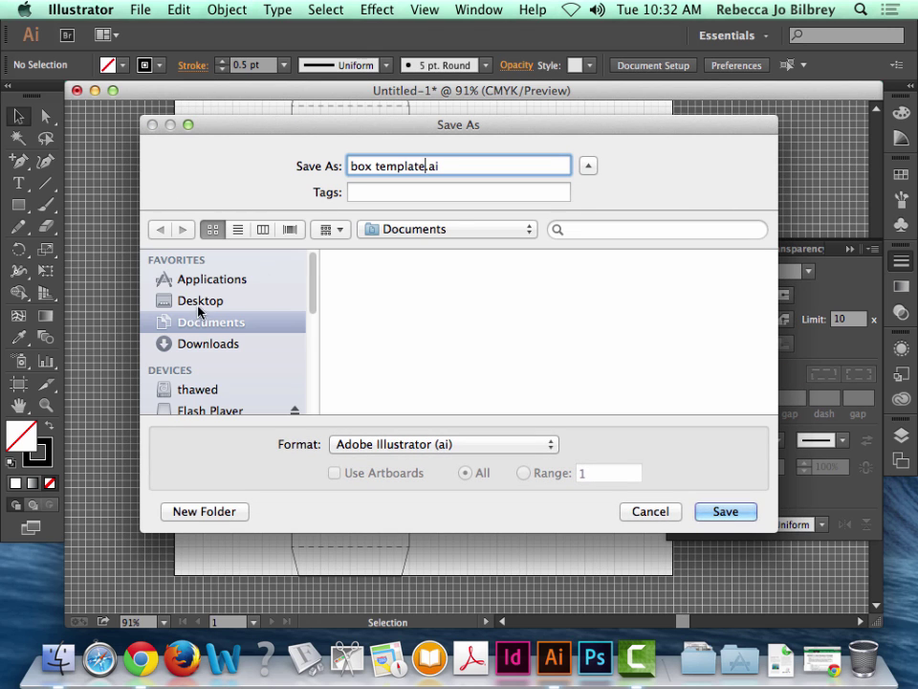
pyautogui.click(172, 304)
pyautogui.click(731, 517)
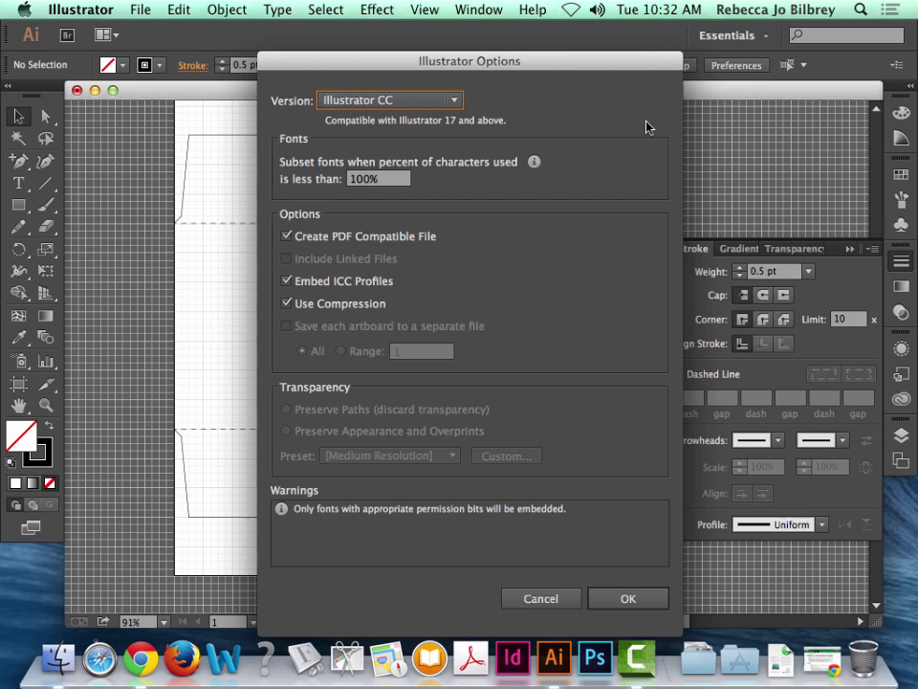
pyautogui.click(631, 603)
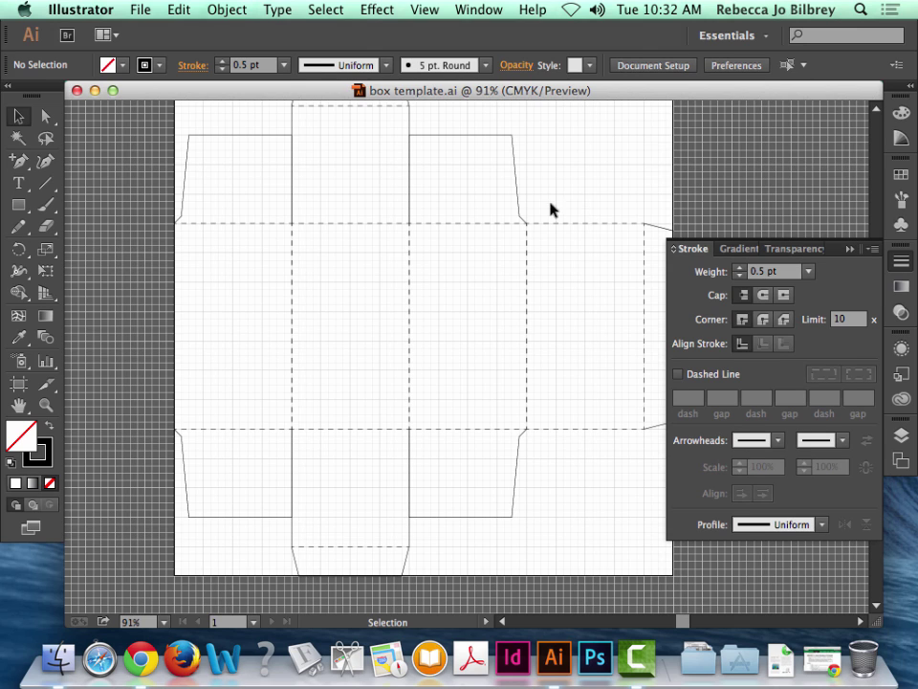
# Launch Adobe InDesign CC 2014 from the Dock.
pyautogui.click(524, 668)
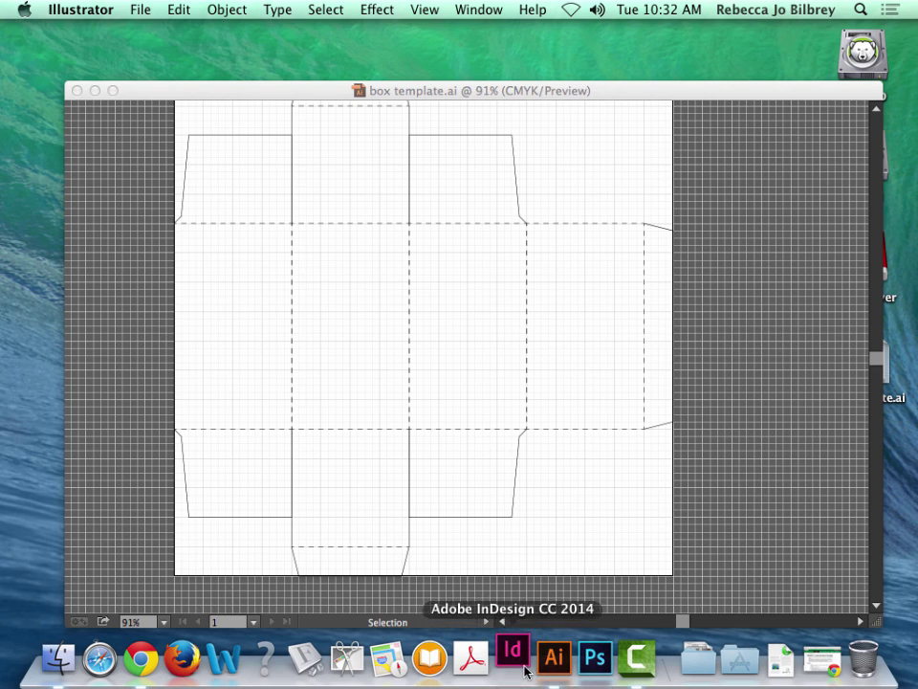
pyautogui.click(513, 653)
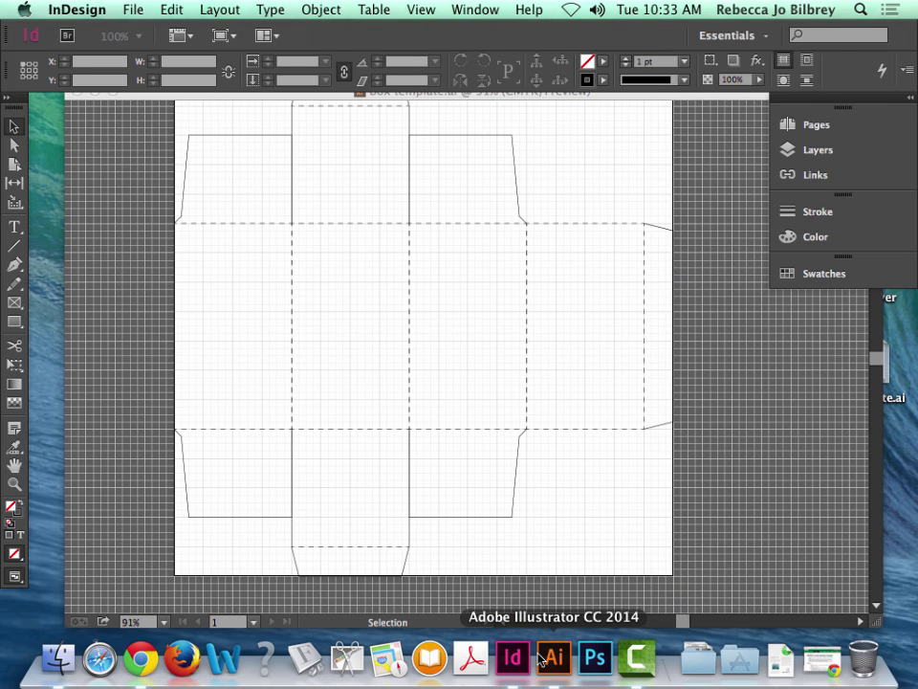
# Create a new Tabloid document with all margins at 0 and facing pages turned off.
pyautogui.press('super+n')
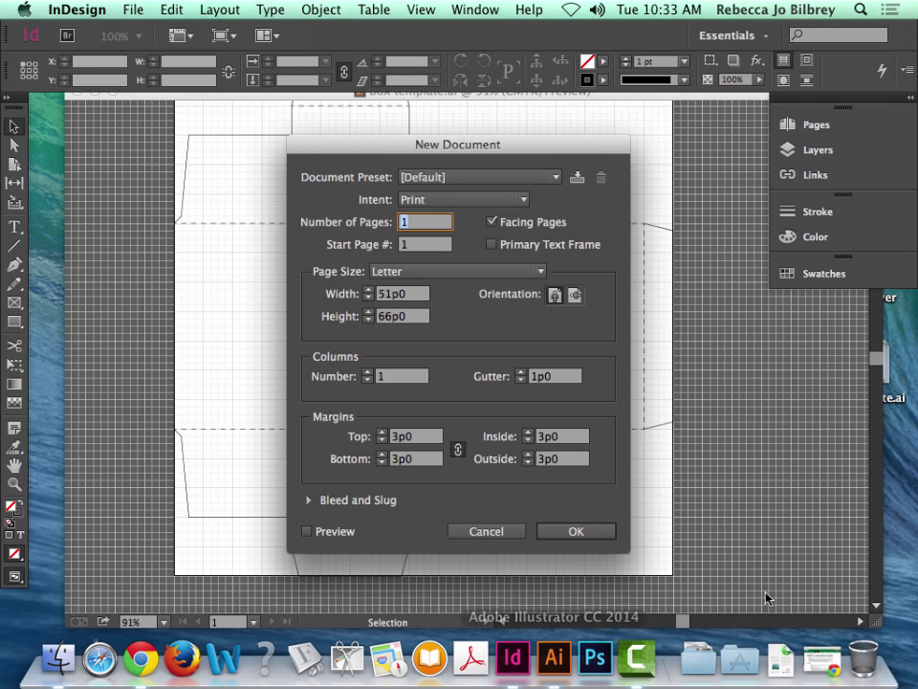
pyautogui.click(455, 271)
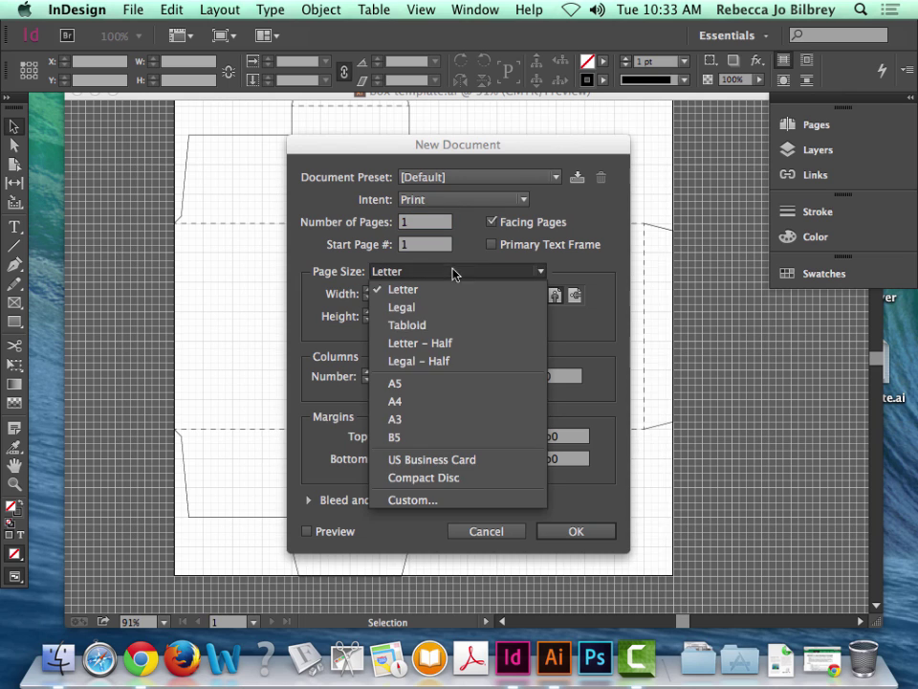
pyautogui.click(435, 325)
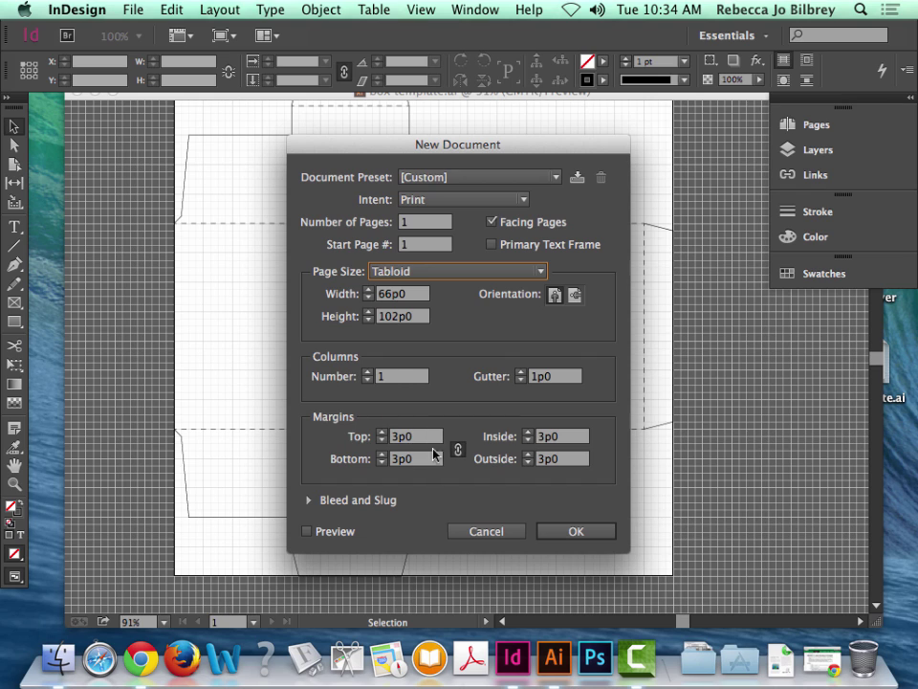
pyautogui.click(388, 437)
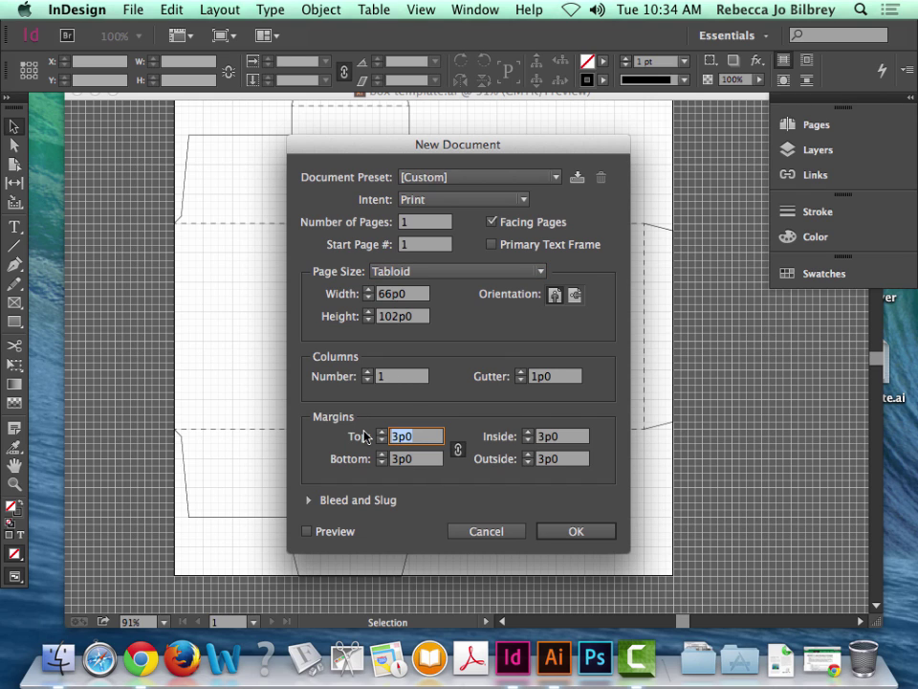
pyautogui.write('0')
pyautogui.press('Tab')
pyautogui.write('0')
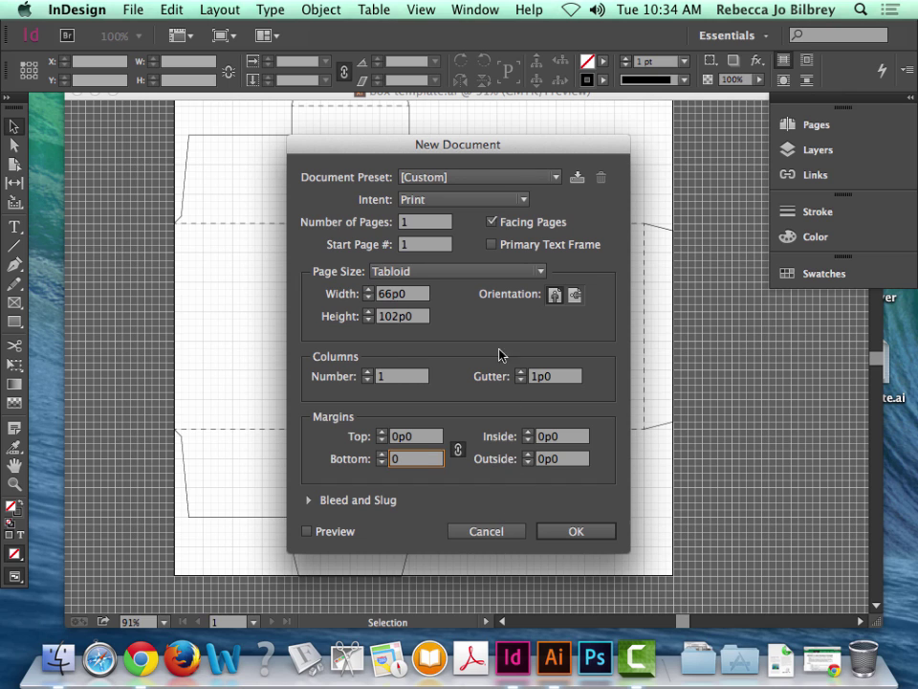
pyautogui.click(492, 222)
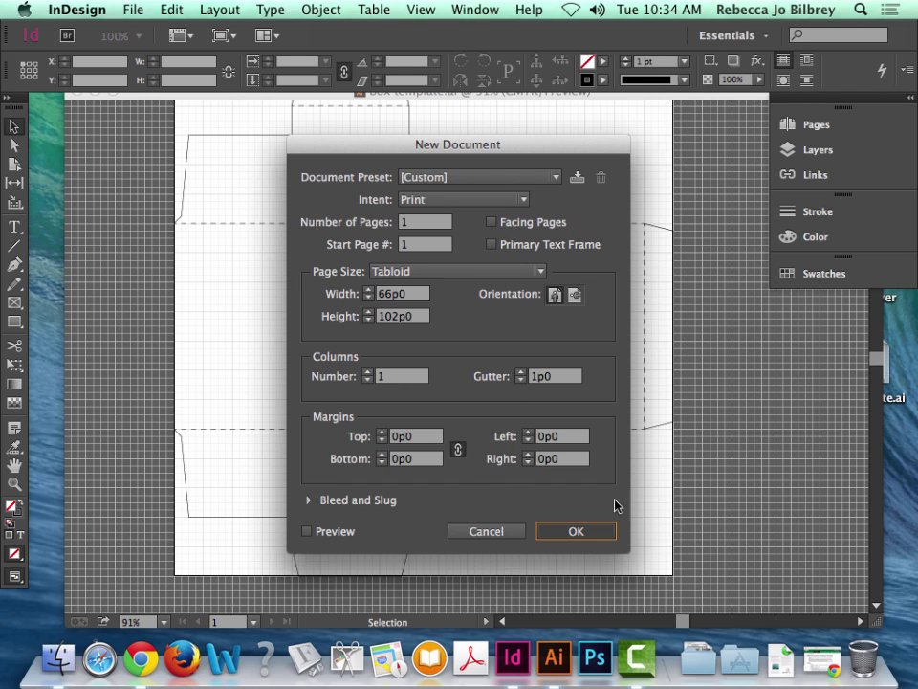
pyautogui.press('Return')
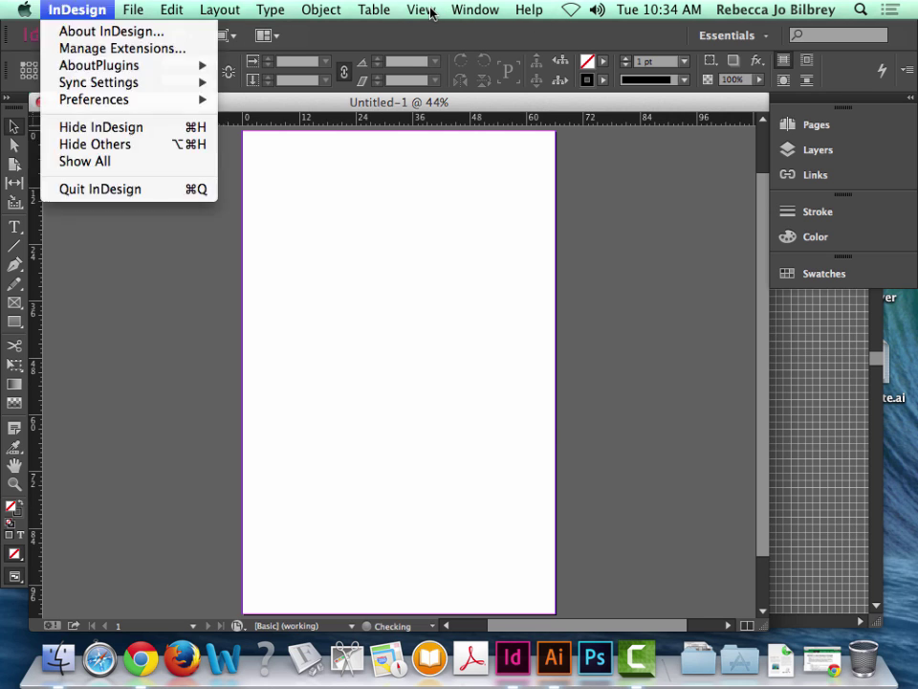
pyautogui.click(431, 11)
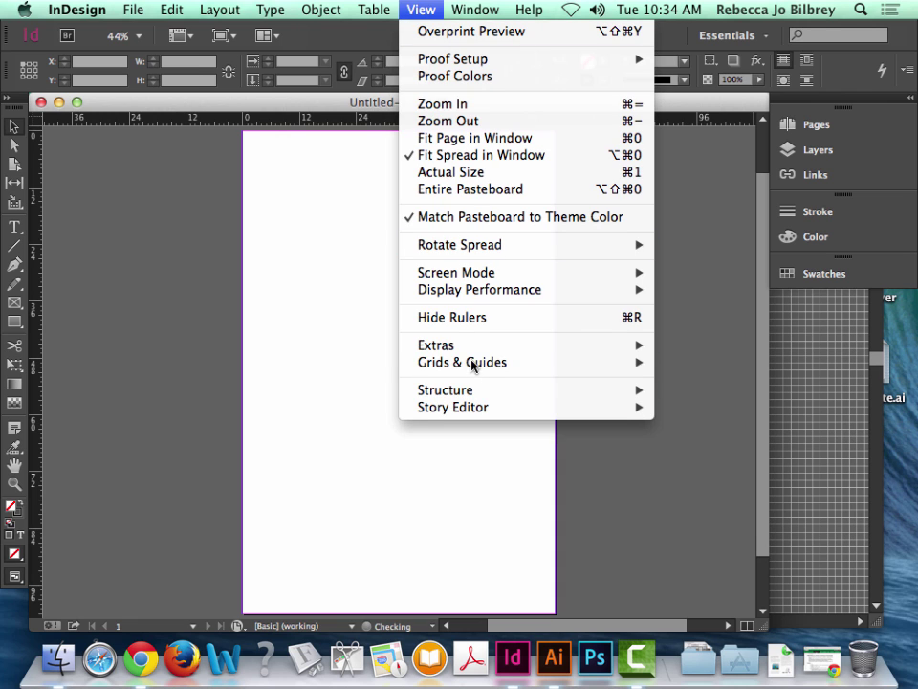
pyautogui.moveTo(471, 362)
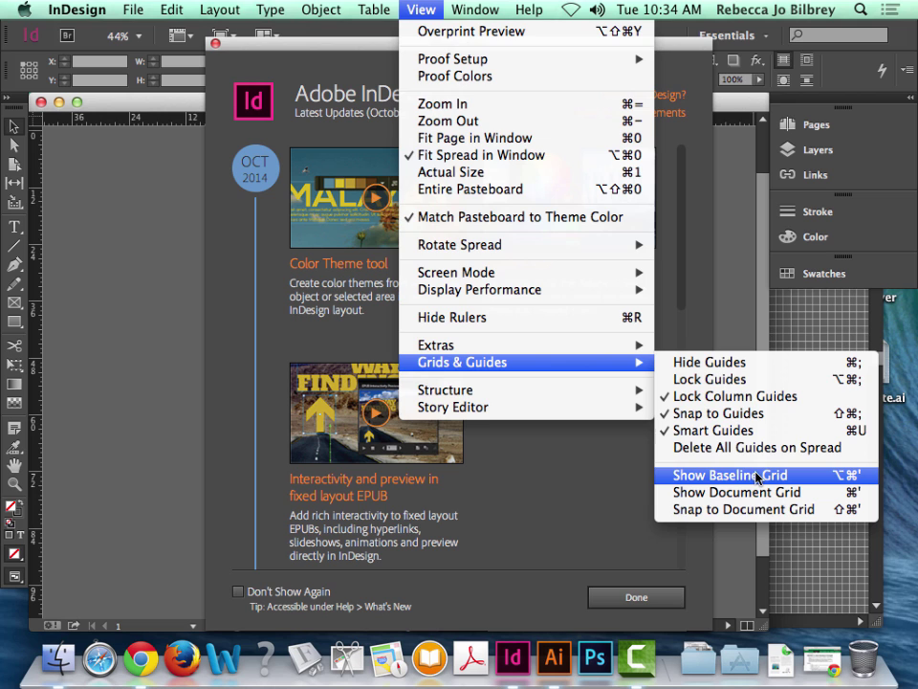
pyautogui.click(756, 476)
pyautogui.click(644, 603)
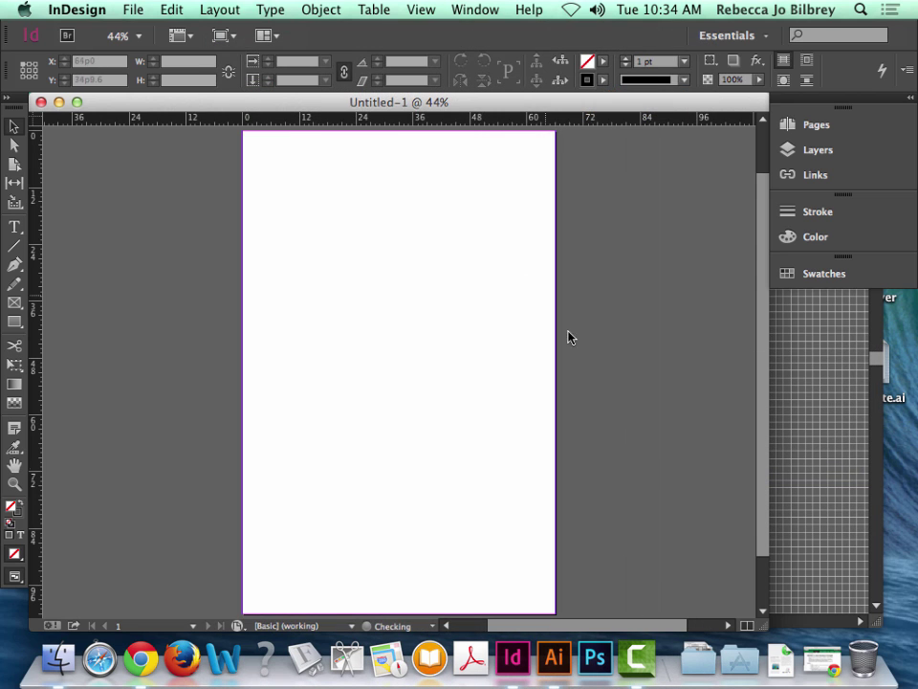
pyautogui.click(421, 10)
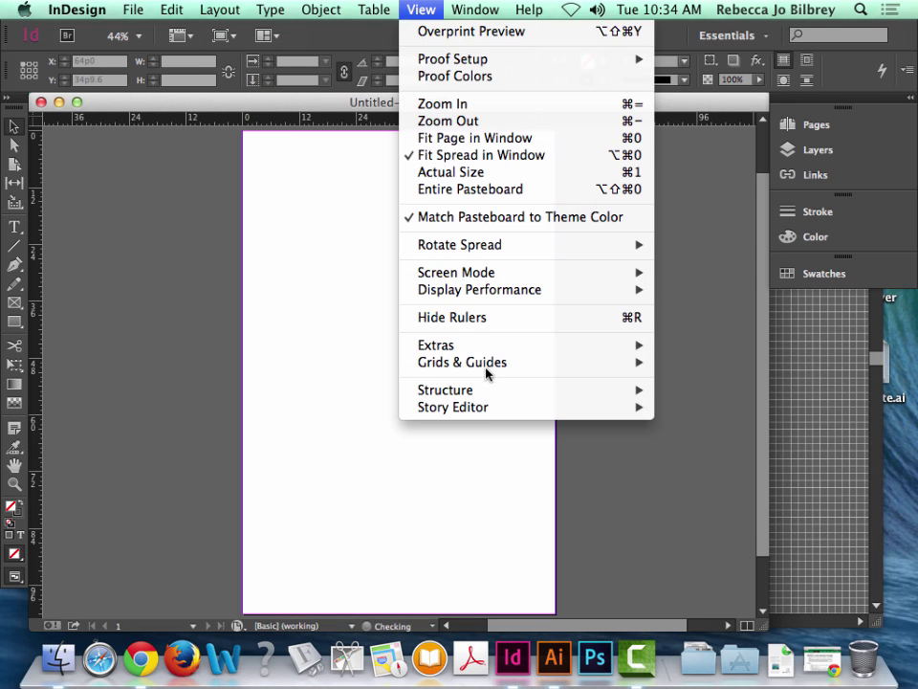
pyautogui.moveTo(494, 367)
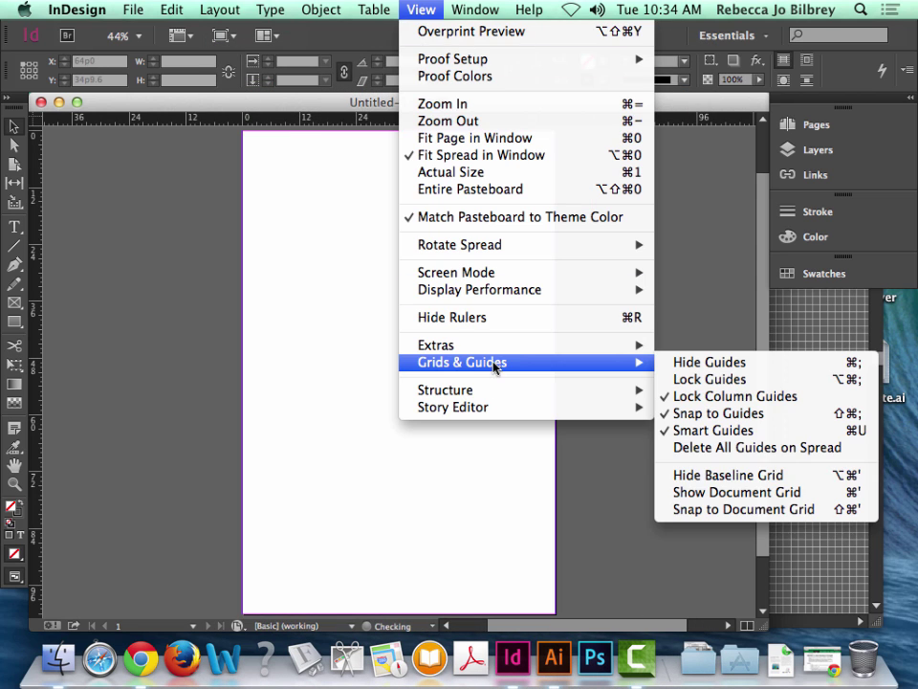
pyautogui.click(699, 474)
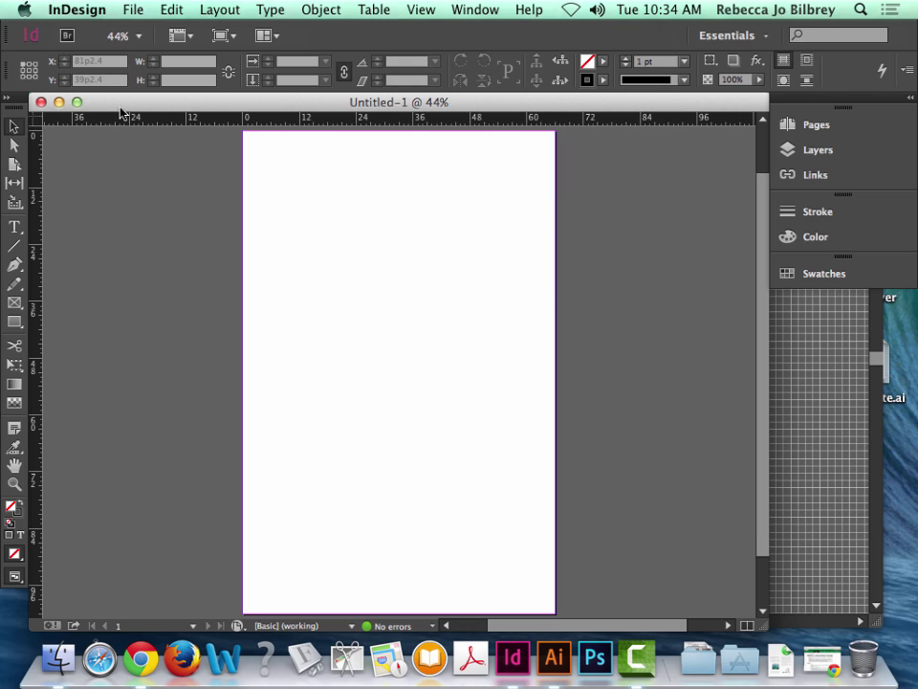
pyautogui.click(418, 9)
pyautogui.moveTo(499, 394)
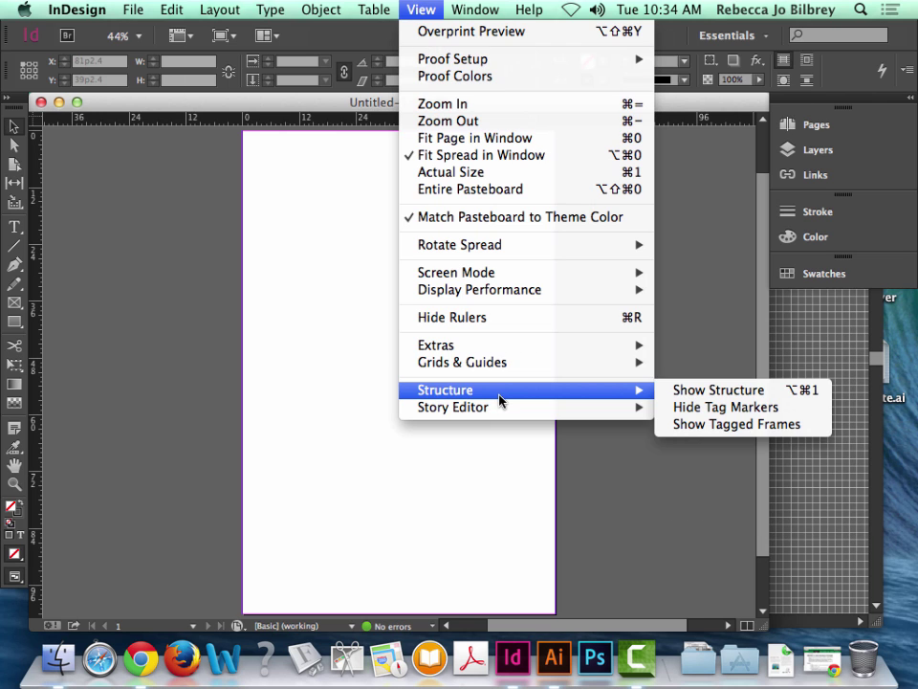
pyautogui.moveTo(498, 371)
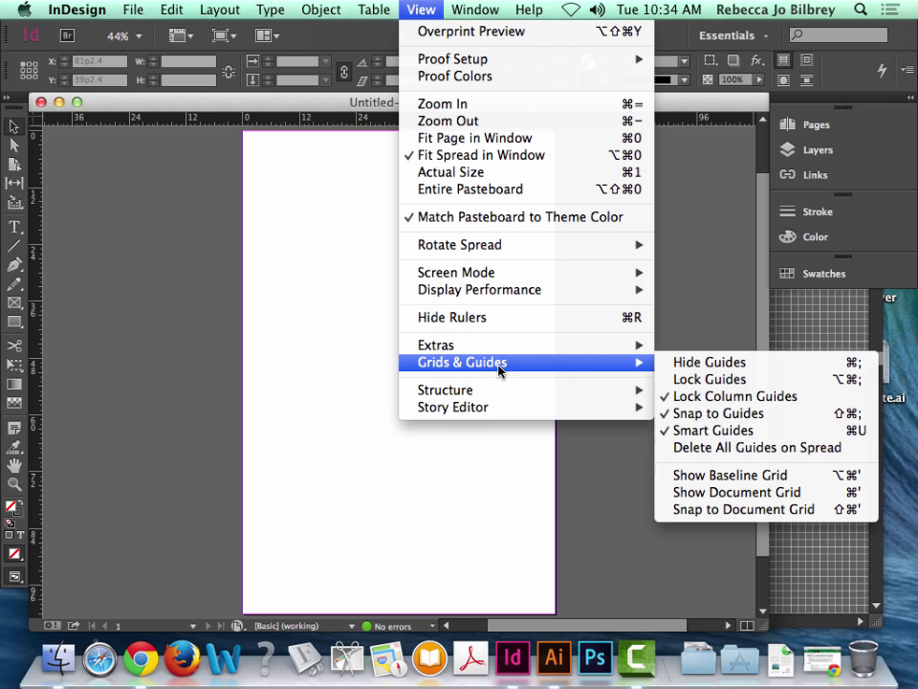
pyautogui.click(723, 493)
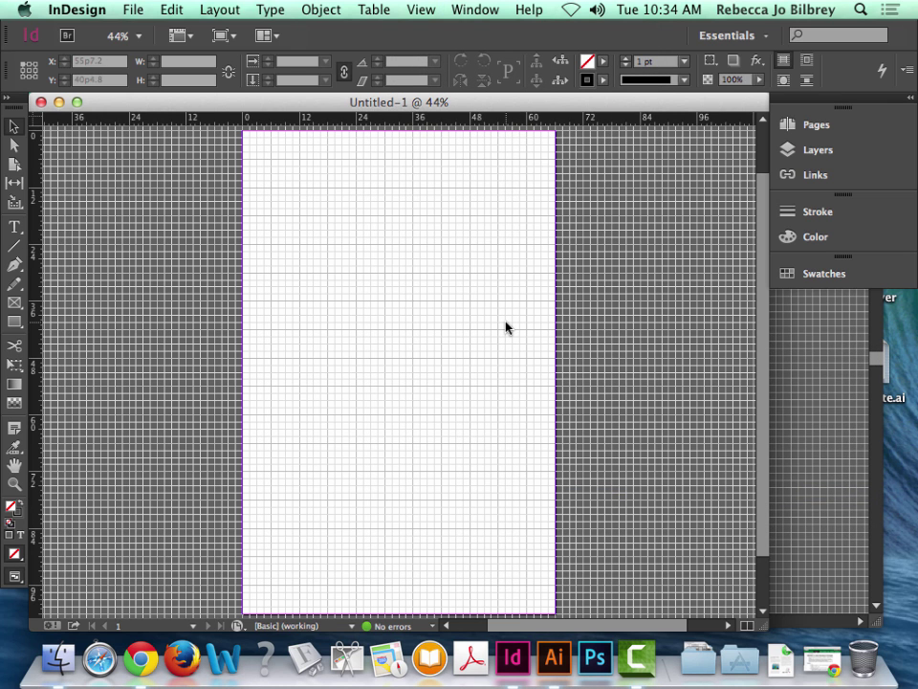
pyautogui.click(69, 10)
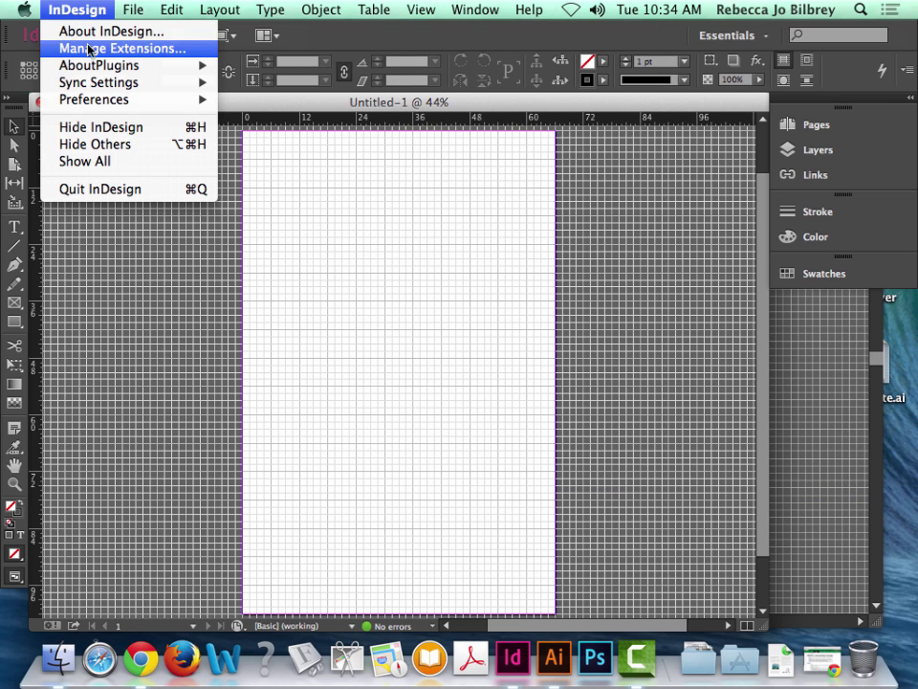
pyautogui.moveTo(175, 9)
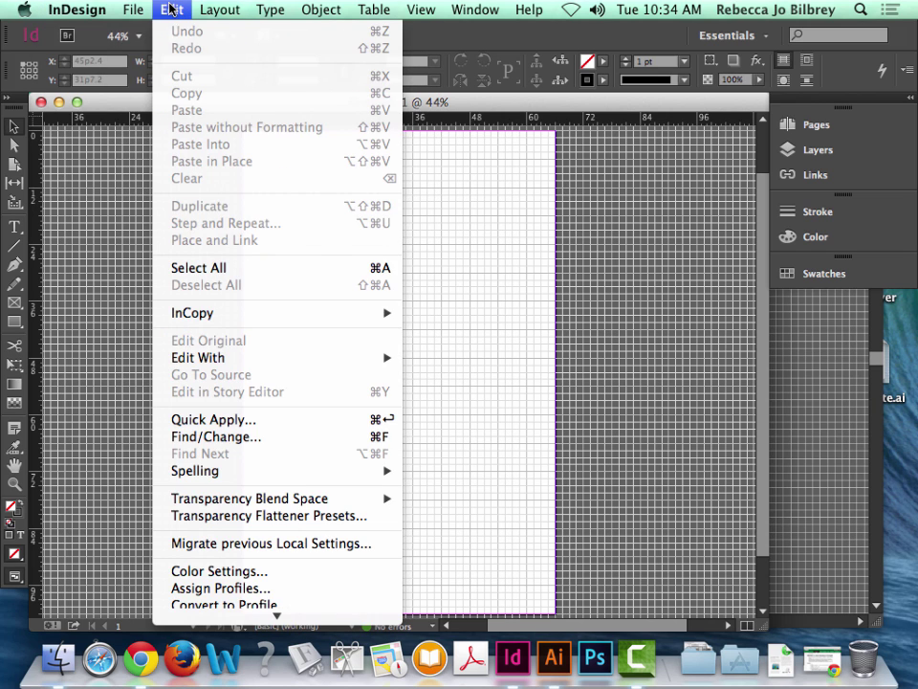
# Open the Grids preferences and close them without changes.
pyautogui.moveTo(76, 10)
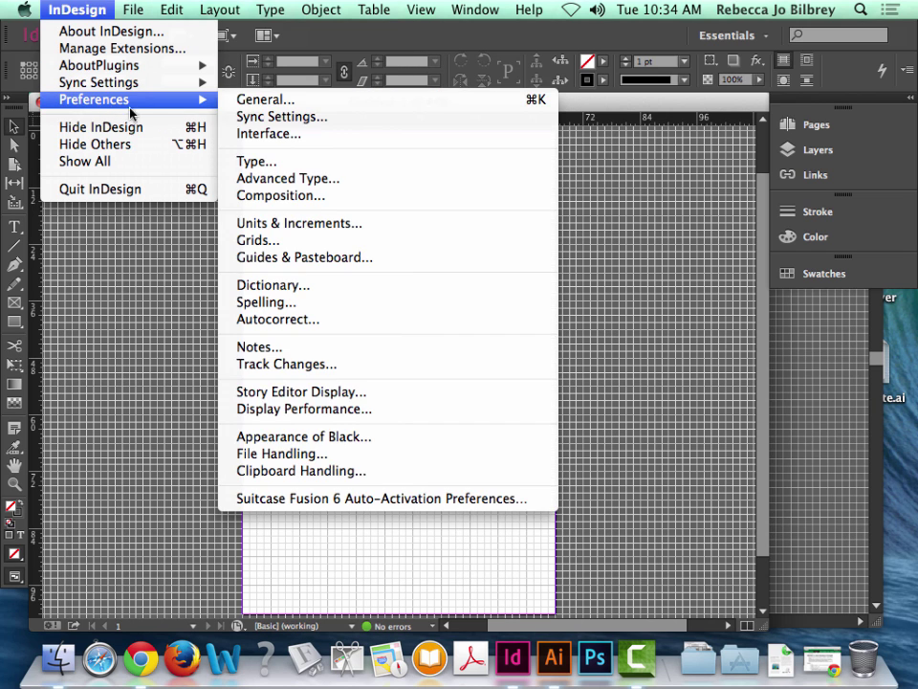
pyautogui.moveTo(188, 102)
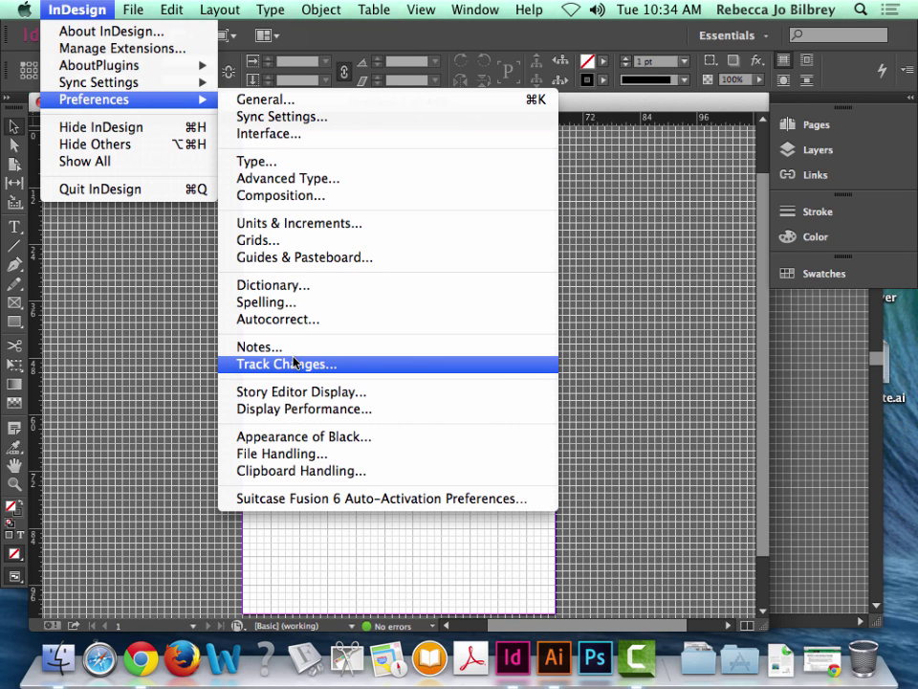
pyautogui.click(258, 241)
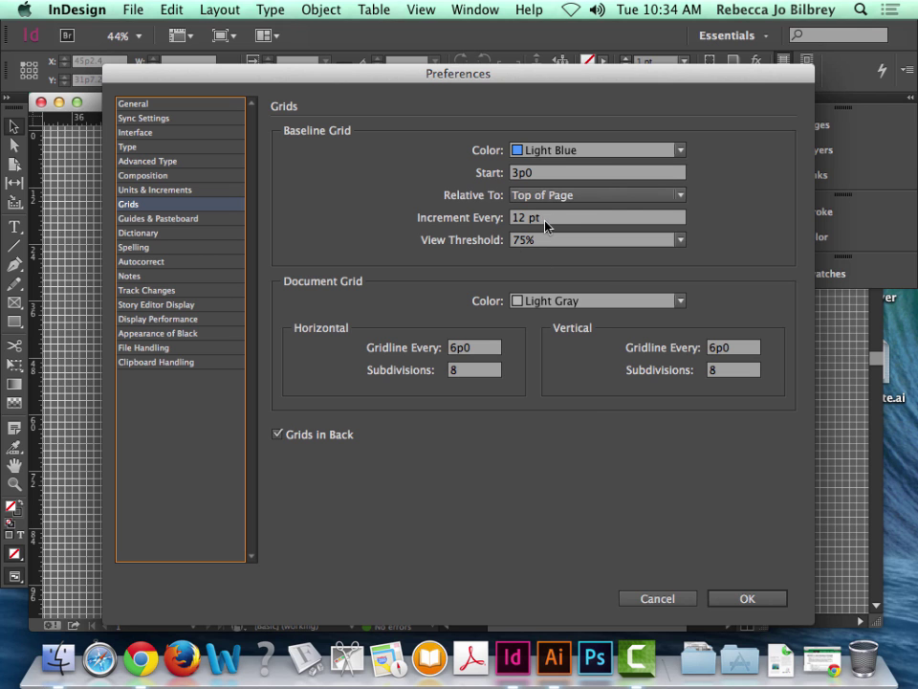
pyautogui.click(743, 598)
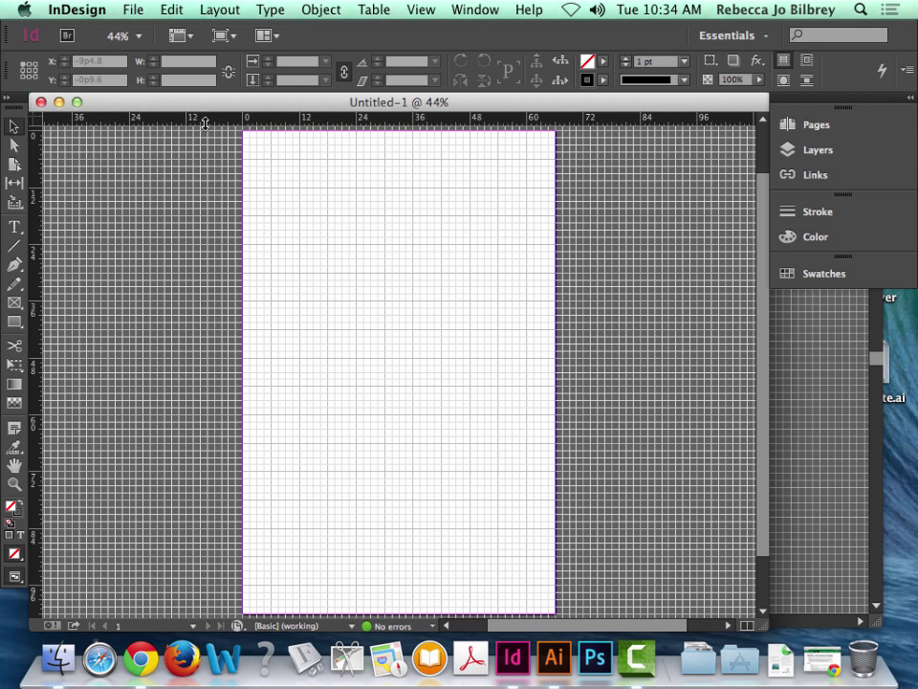
# Switch both the horizontal and vertical rulers to inches.
pyautogui.rightClick(203, 119)
pyautogui.click(243, 171)
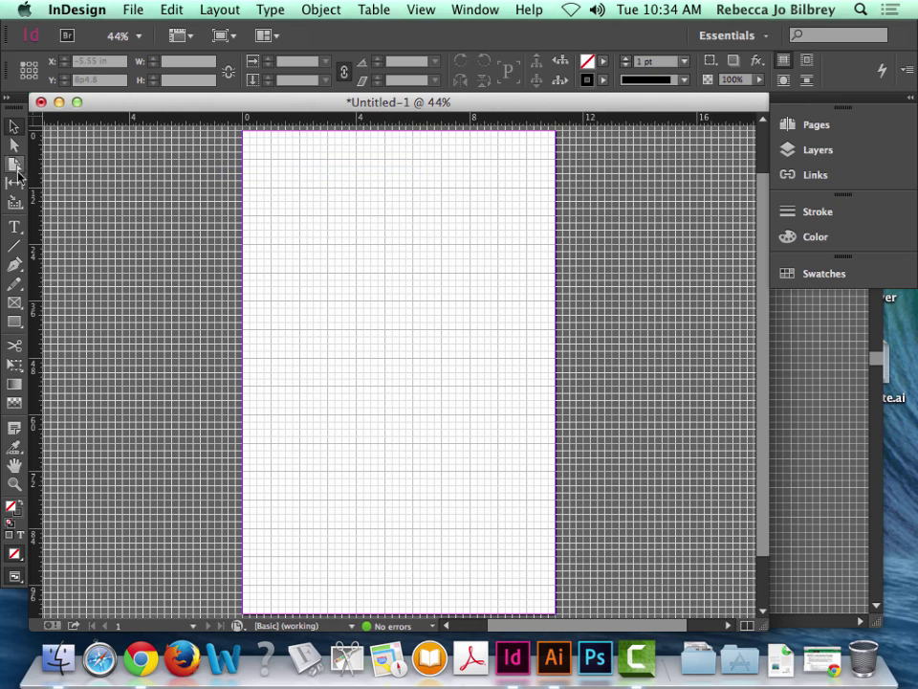
pyautogui.rightClick(34, 174)
pyautogui.click(75, 221)
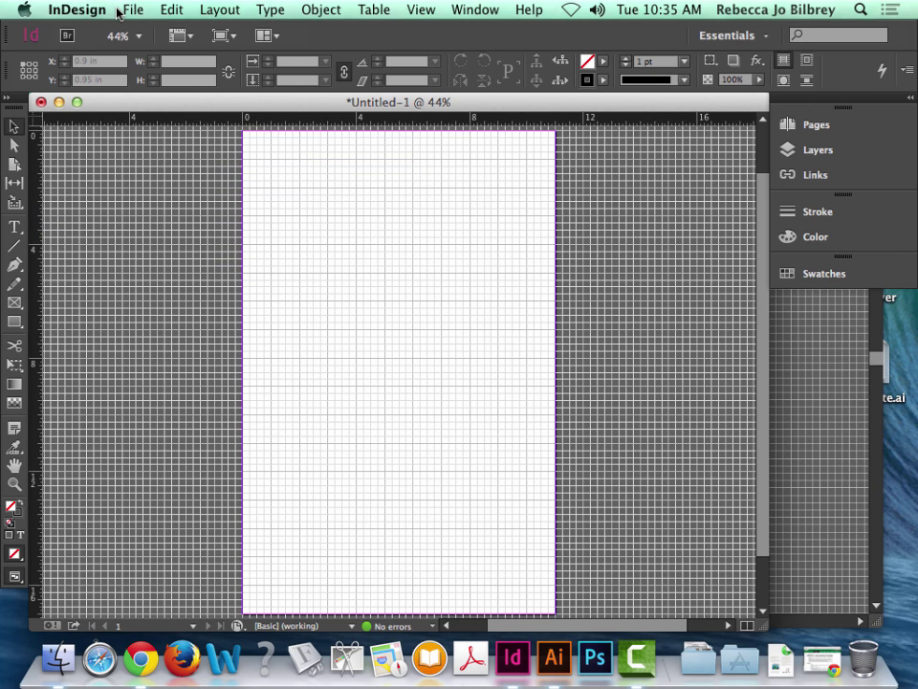
# In Grids preferences, set gridlines every 0.5 in with 4 subdivisions, horizontally and vertically.
pyautogui.click(89, 9)
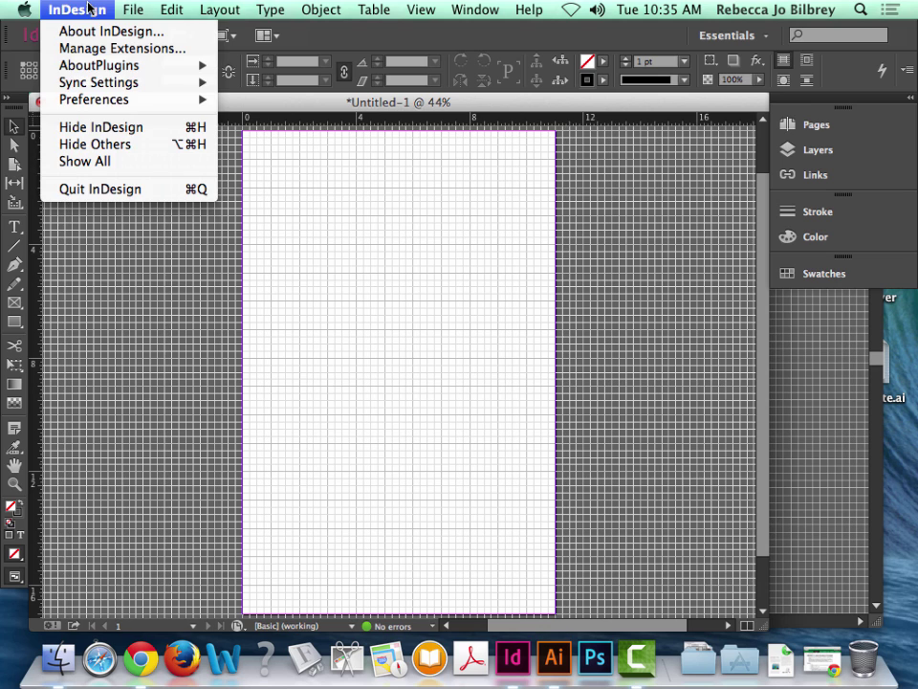
pyautogui.moveTo(113, 101)
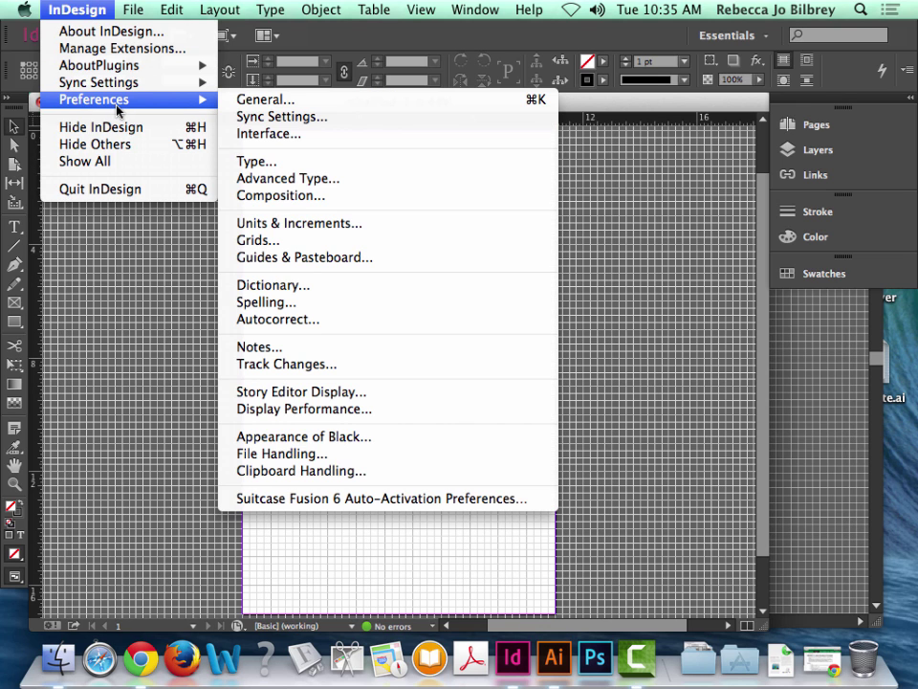
pyautogui.click(314, 241)
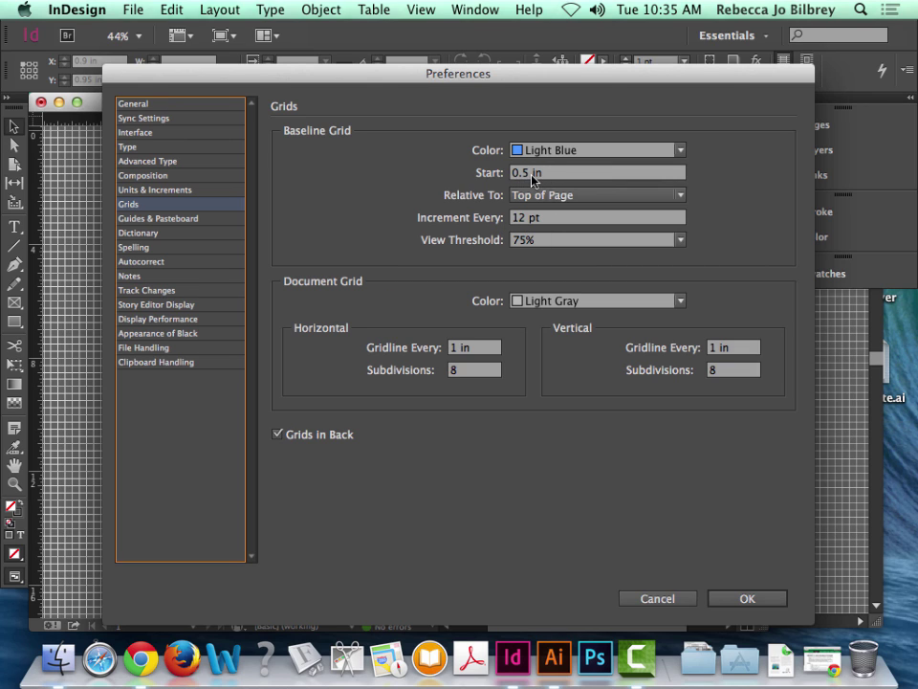
pyautogui.click(461, 350)
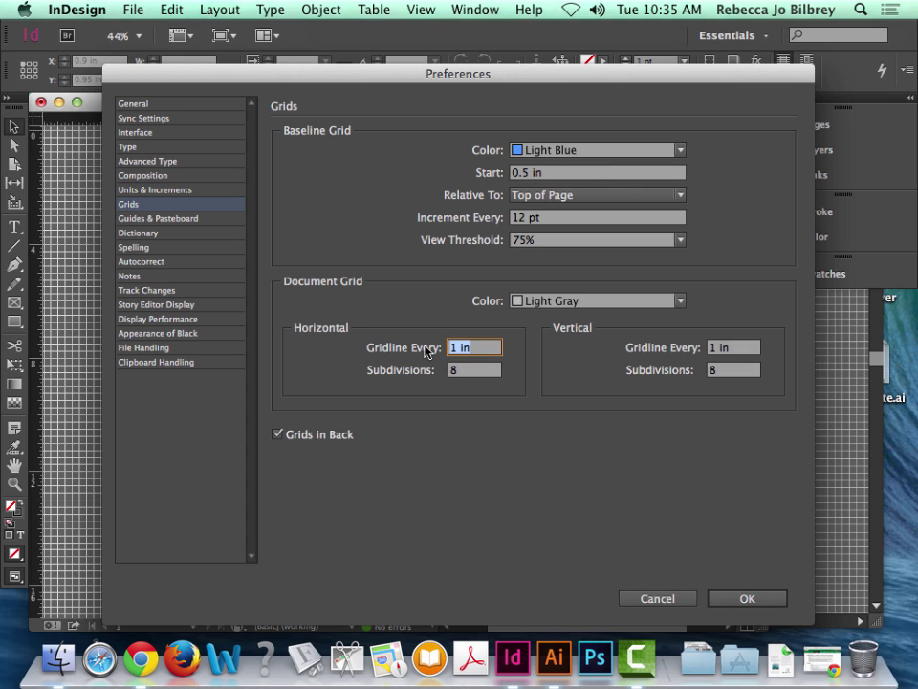
pyautogui.write('.5')
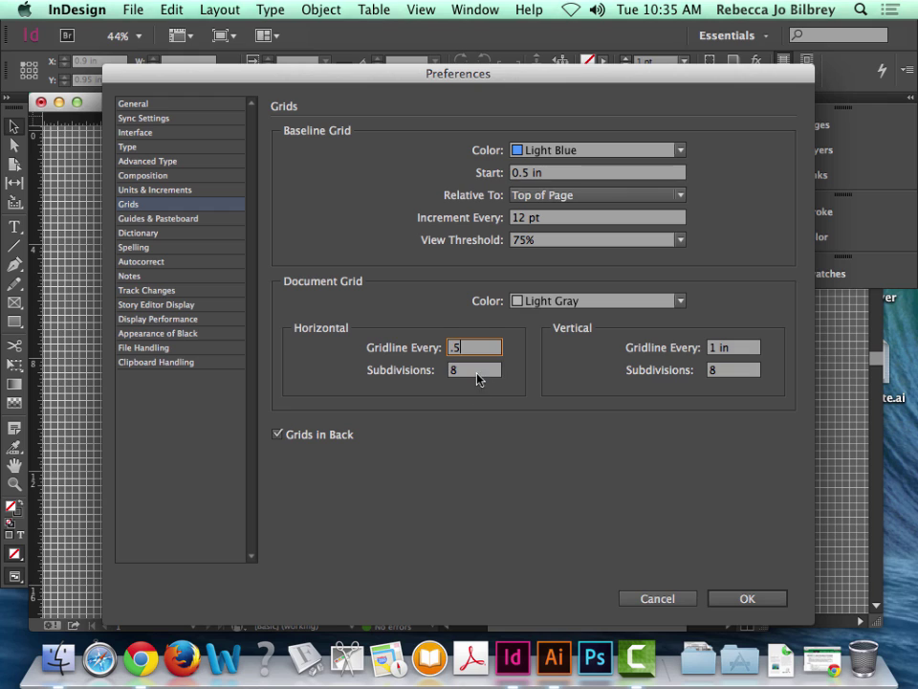
pyautogui.press('Tab')
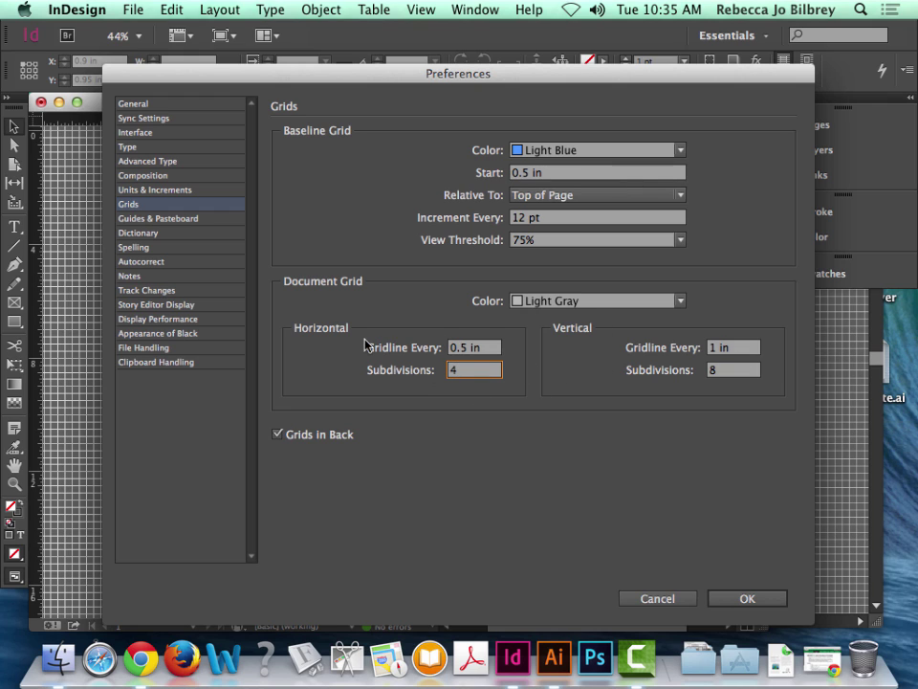
pyautogui.press('Tab')
pyautogui.write('.5')
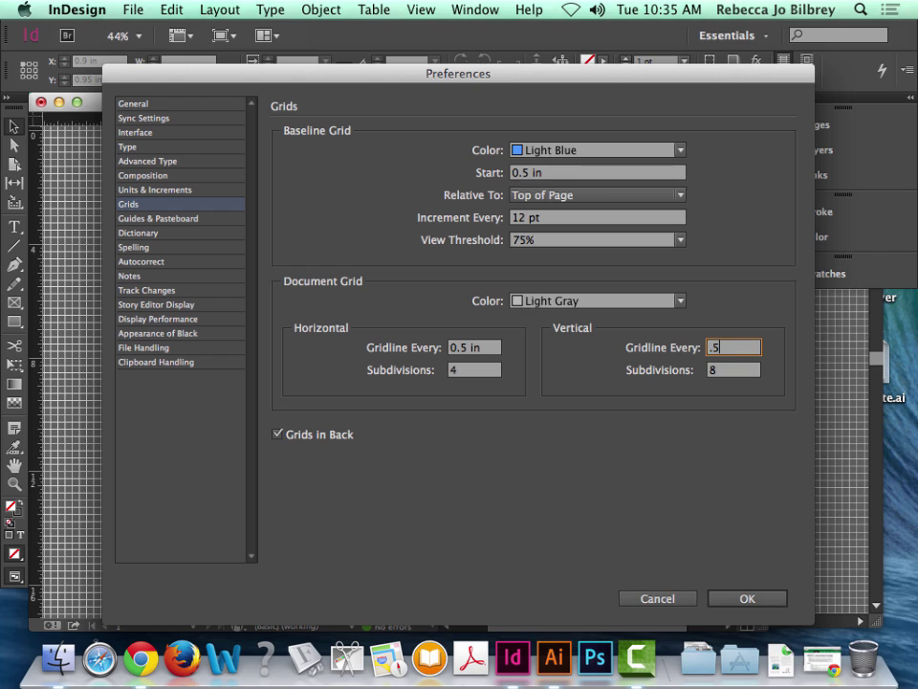
pyautogui.press('Tab')
pyautogui.write('4')
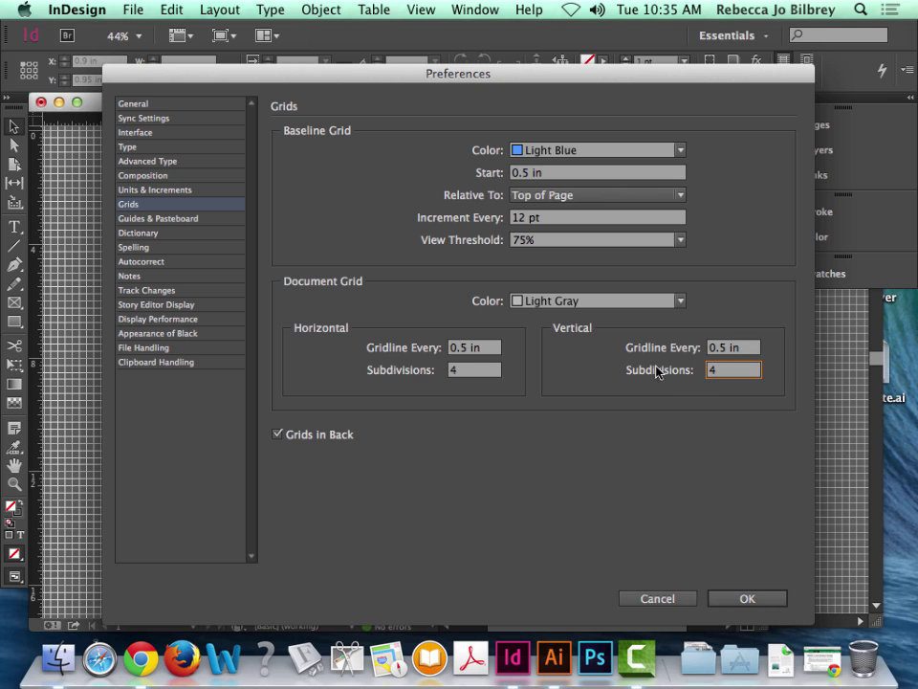
pyautogui.press('Return')
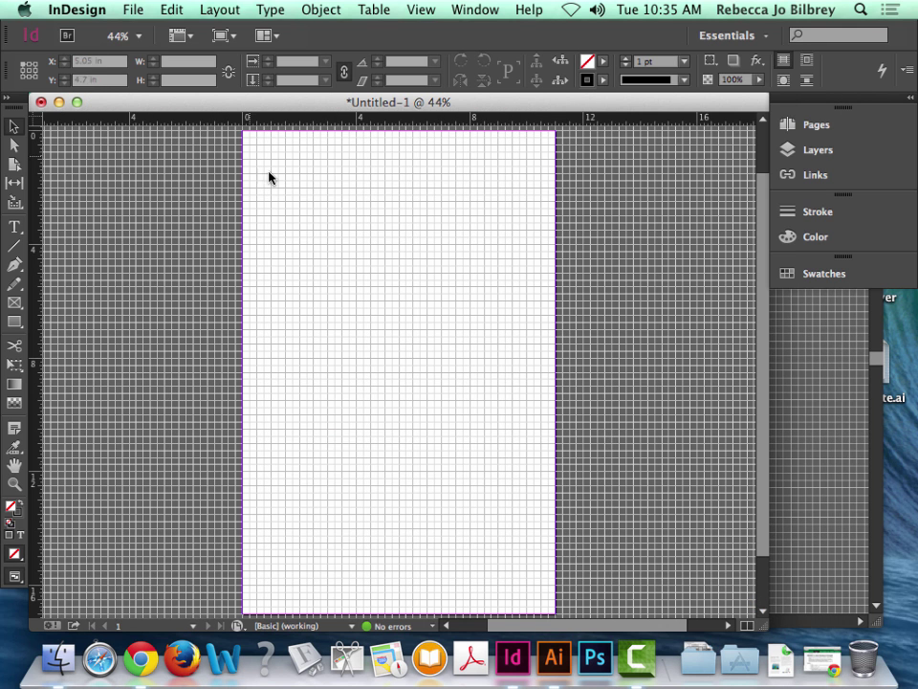
# Place box template.ai from the Desktop onto the page as an 8.5 in frame at X 0.5 in, Y 3 in.
pyautogui.click(133, 10)
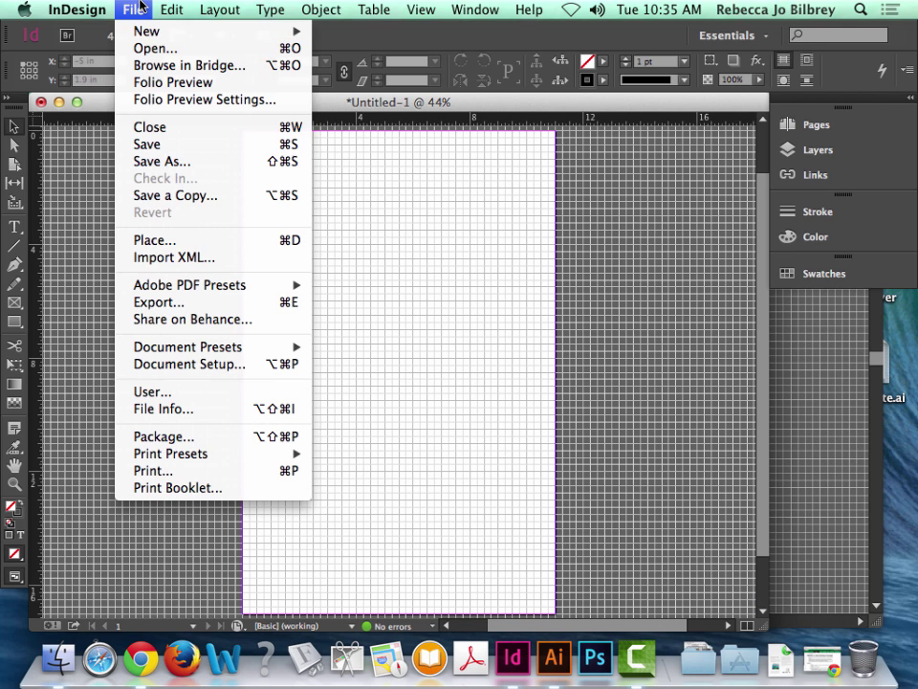
pyautogui.click(180, 241)
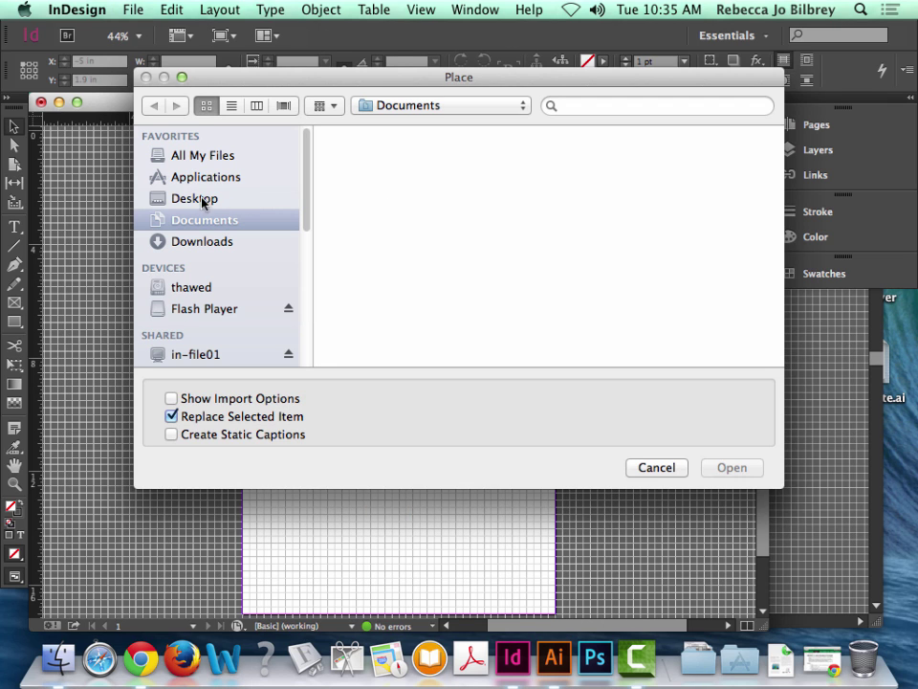
pyautogui.click(196, 199)
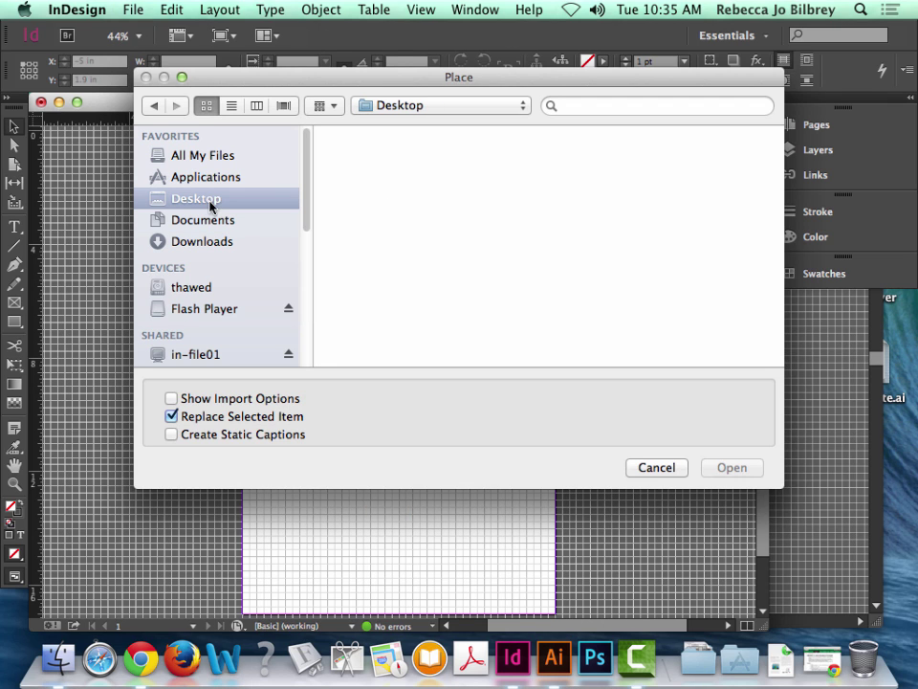
pyautogui.click(406, 197)
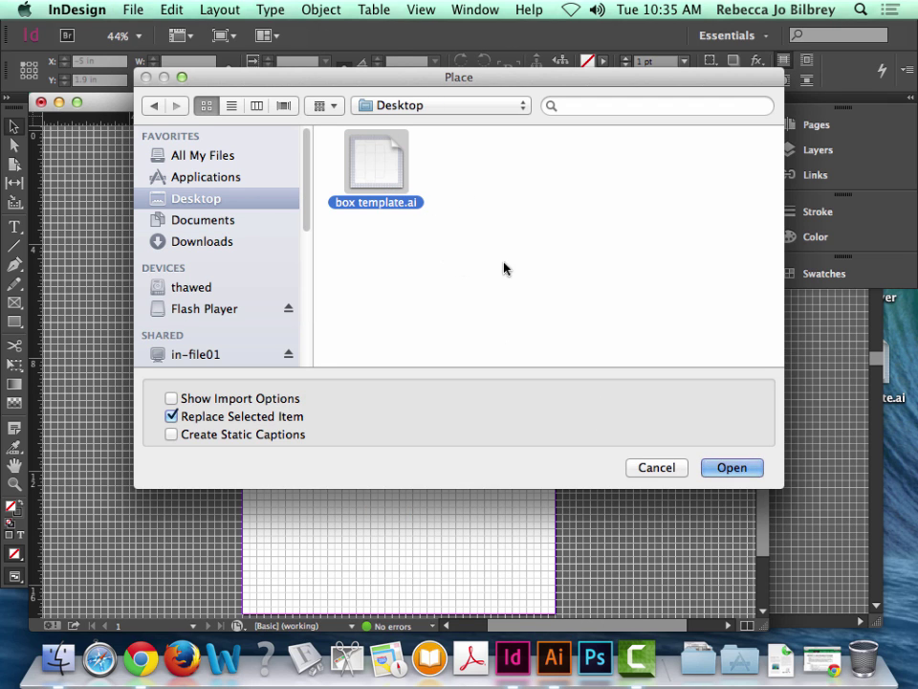
pyautogui.click(742, 468)
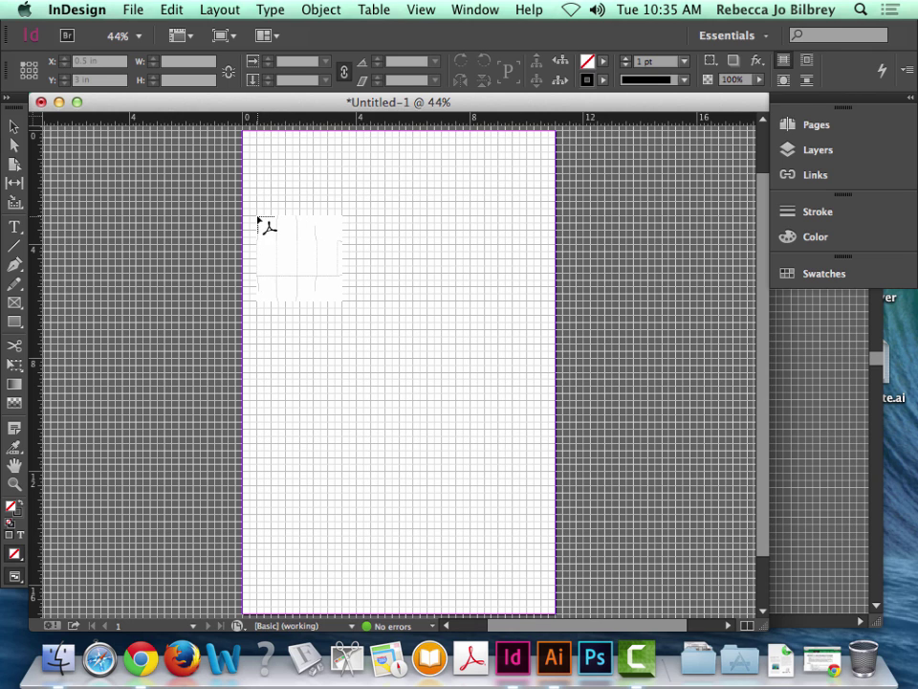
pyautogui.click(258, 219)
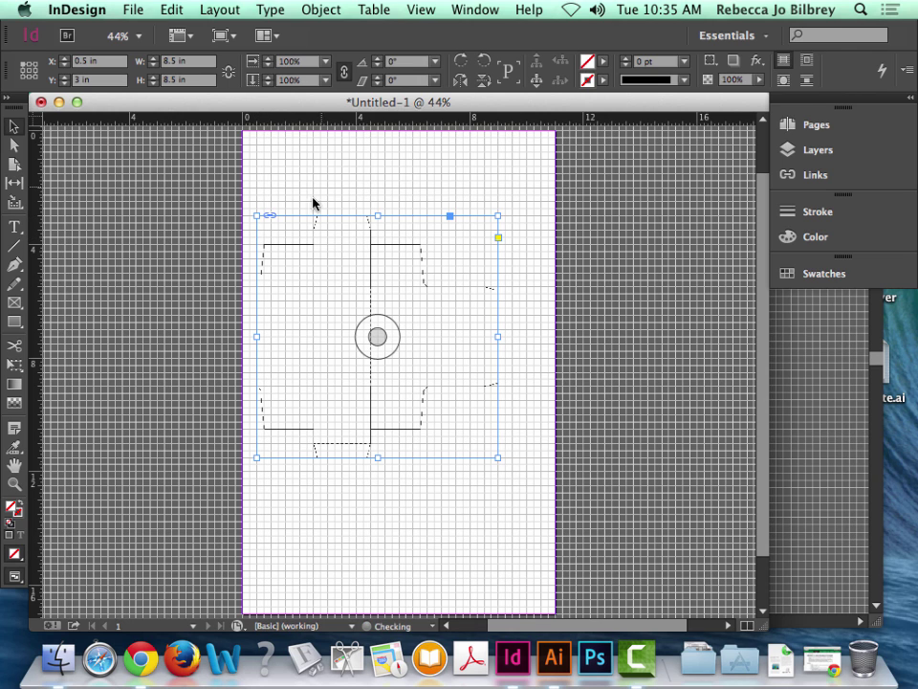
pyautogui.click(420, 10)
pyautogui.moveTo(512, 355)
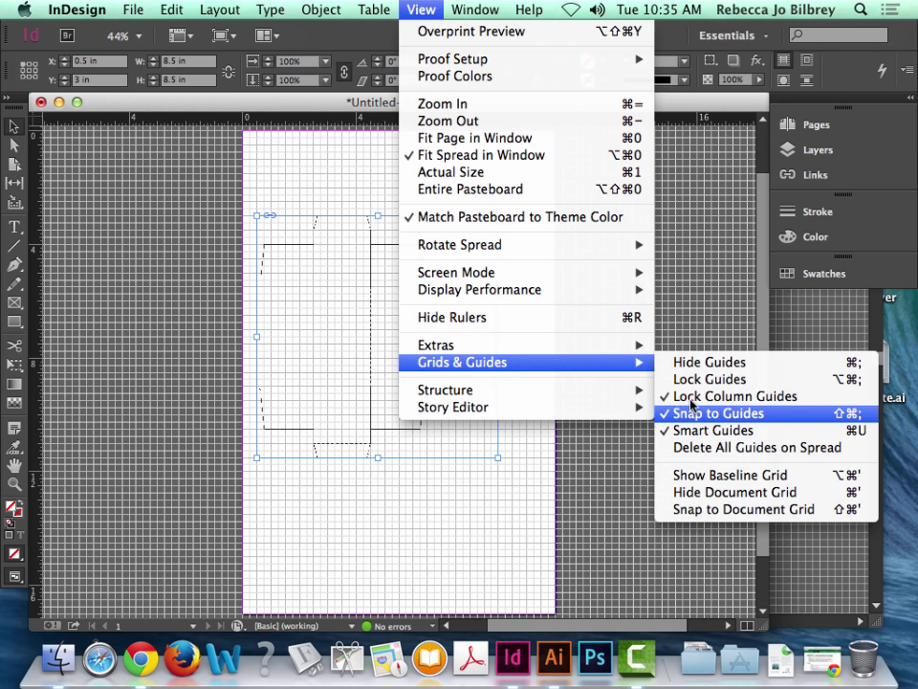
pyautogui.click(14, 95)
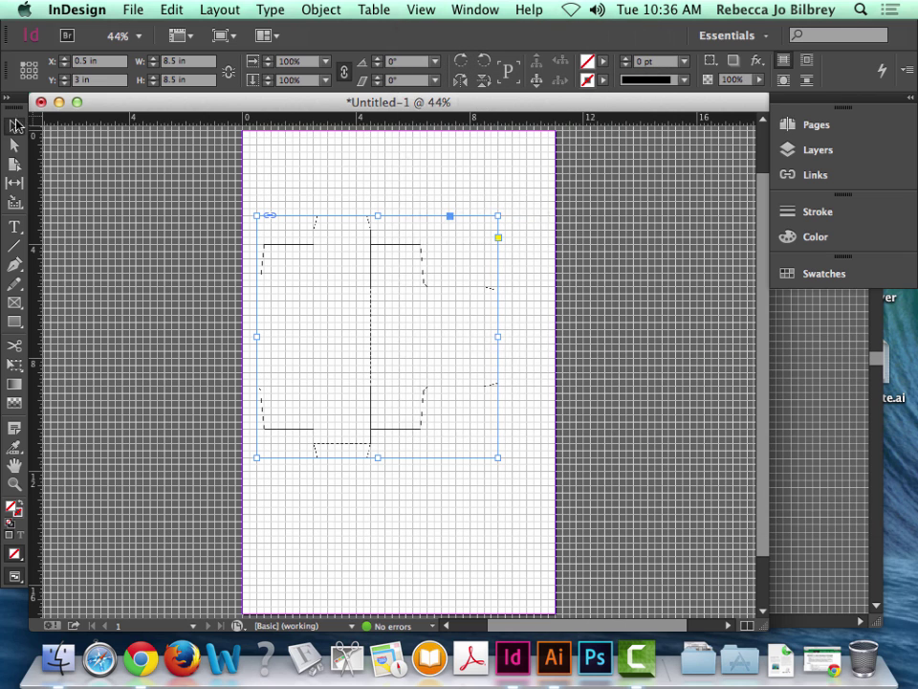
pyautogui.click(14, 483)
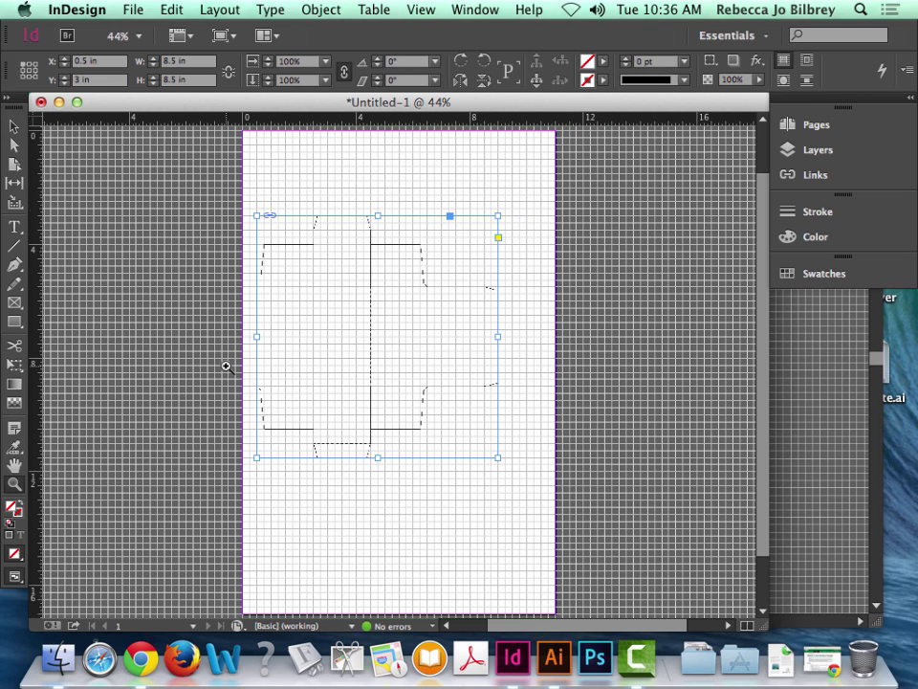
pyautogui.moveTo(469, 326); pyautogui.dragTo(656, 482)
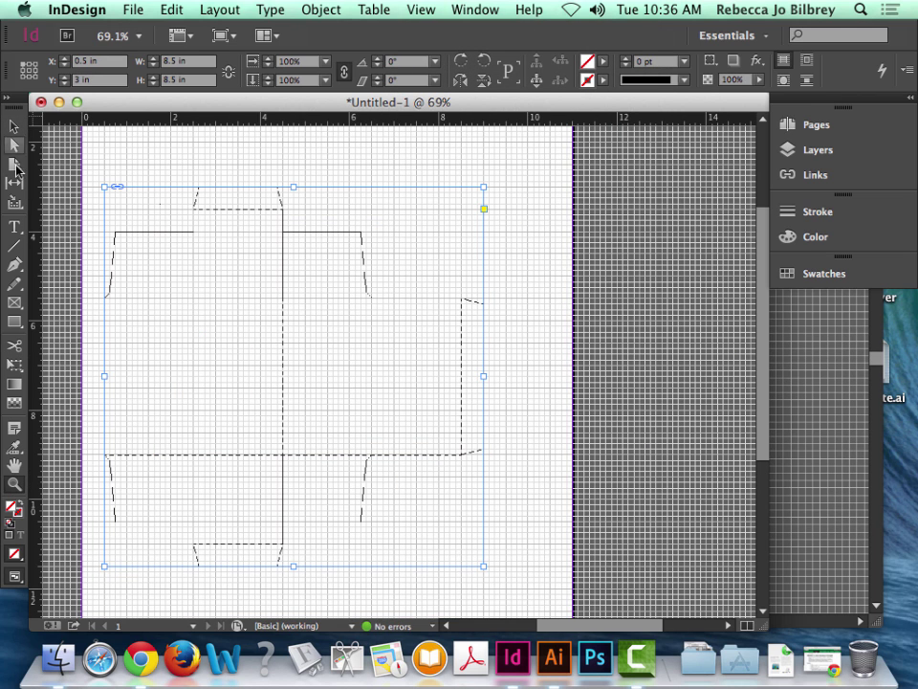
pyautogui.press('r')
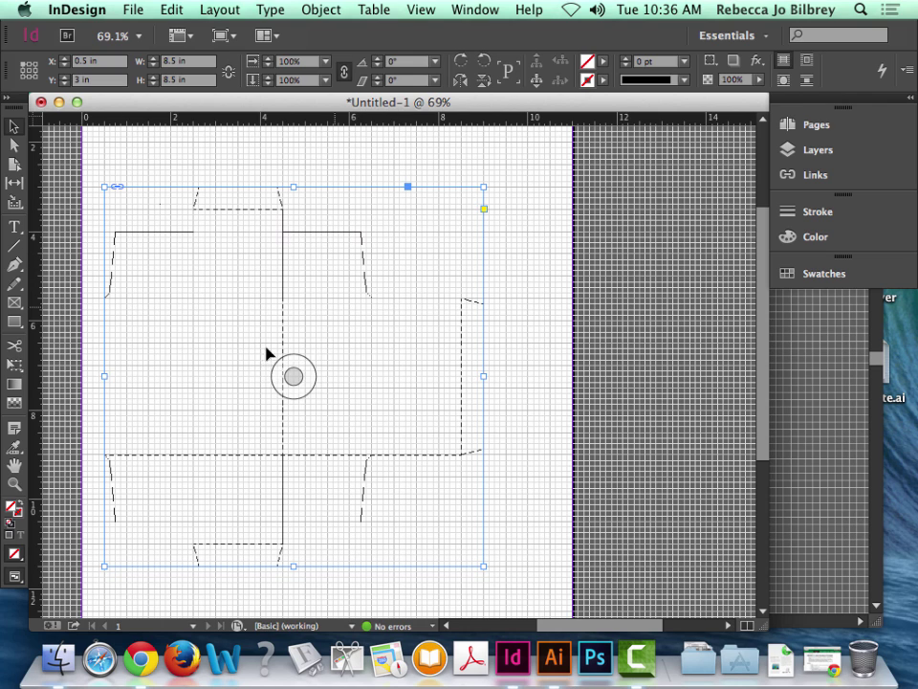
pyautogui.press('v')
pyautogui.press('r')
pyautogui.rightClick(173, 238)
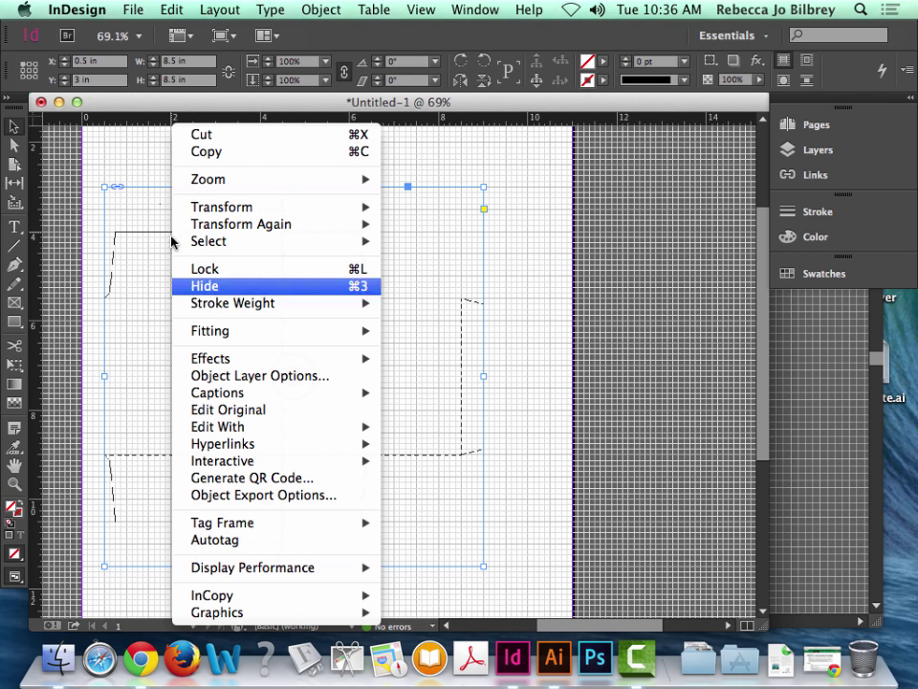
pyautogui.moveTo(321, 571)
pyautogui.click(456, 586)
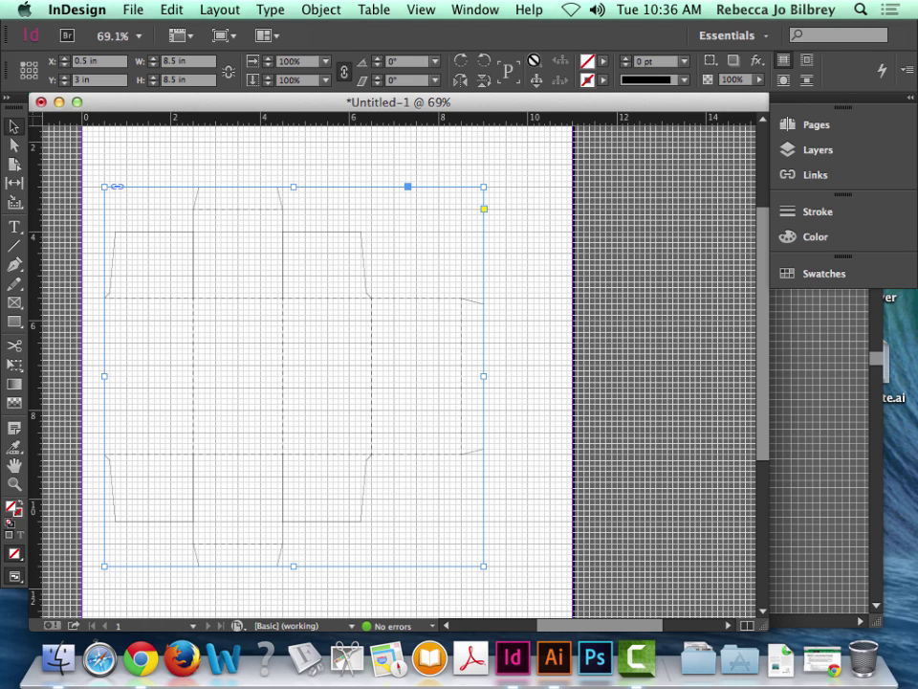
# Align the die-line to the page's horizontal and vertical centres, moving it to X 1.25 in, Y 4.25 in.
pyautogui.click(475, 10)
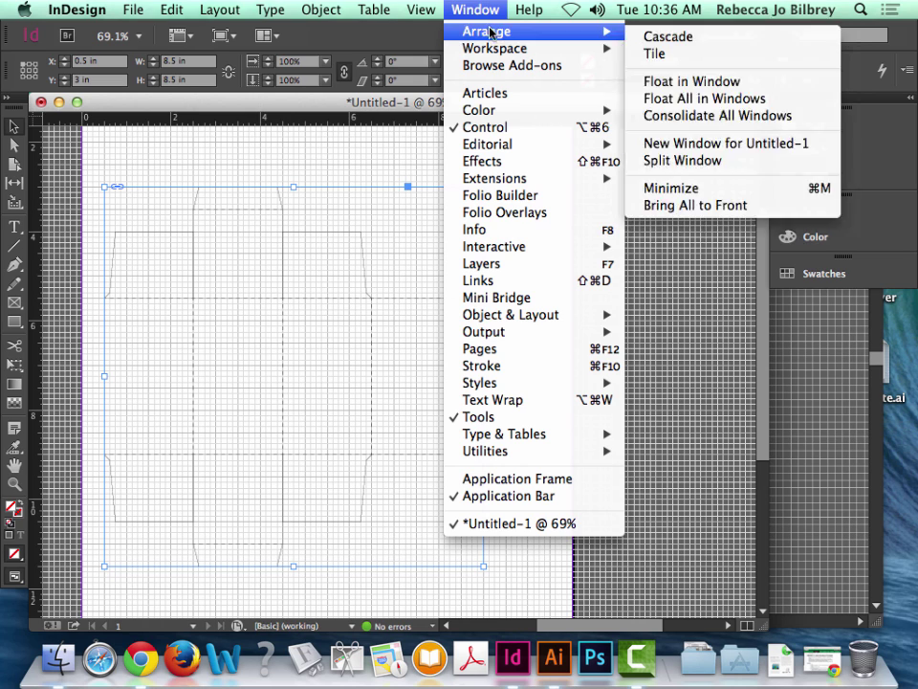
pyautogui.moveTo(531, 318)
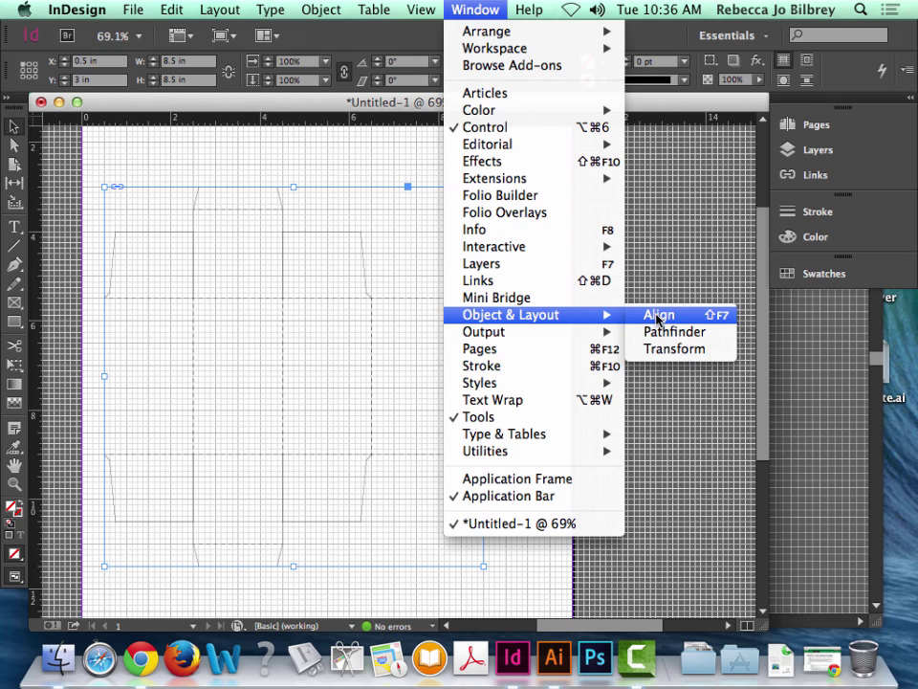
pyautogui.click(641, 316)
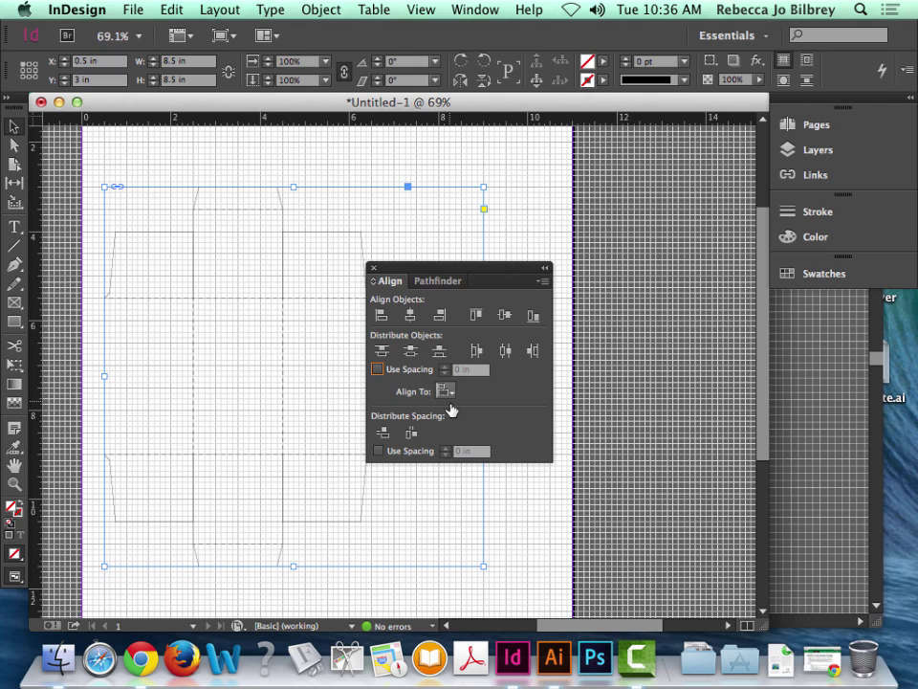
pyautogui.click(447, 391)
pyautogui.click(513, 450)
pyautogui.click(446, 391)
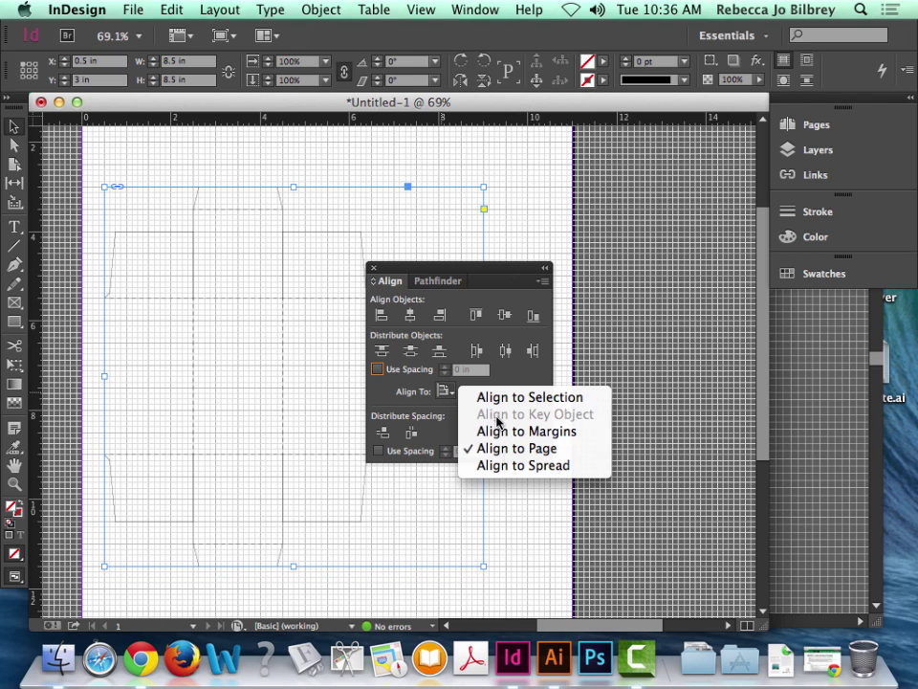
pyautogui.click(481, 289)
pyautogui.click(410, 316)
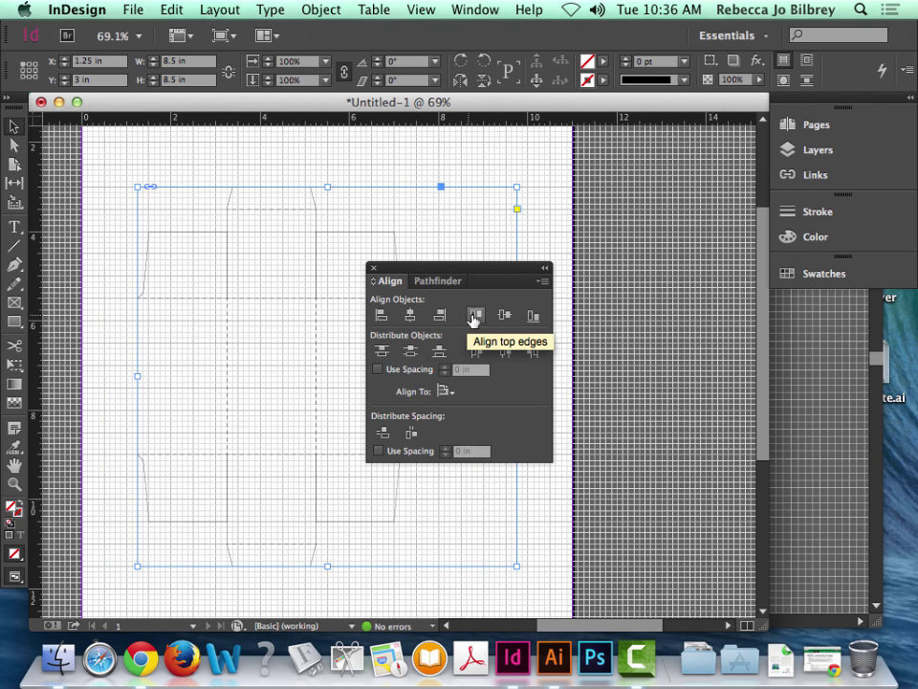
pyautogui.click(504, 316)
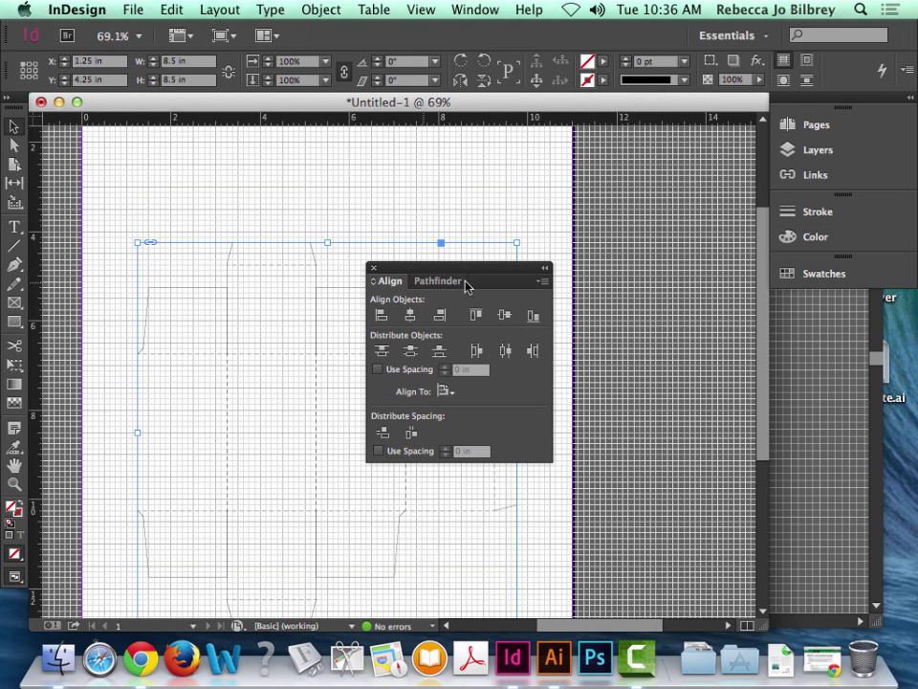
# Zoom in and move the die-line slightly up and left so it snaps onto the grid.
pyautogui.click(373, 271)
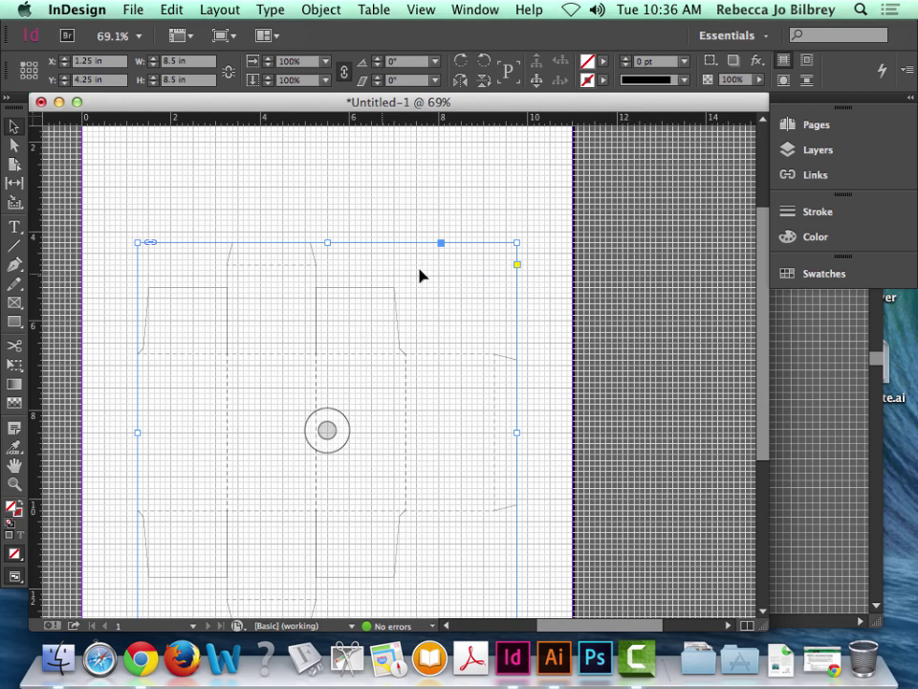
pyautogui.click(14, 483)
pyautogui.moveTo(217, 222); pyautogui.dragTo(325, 311)
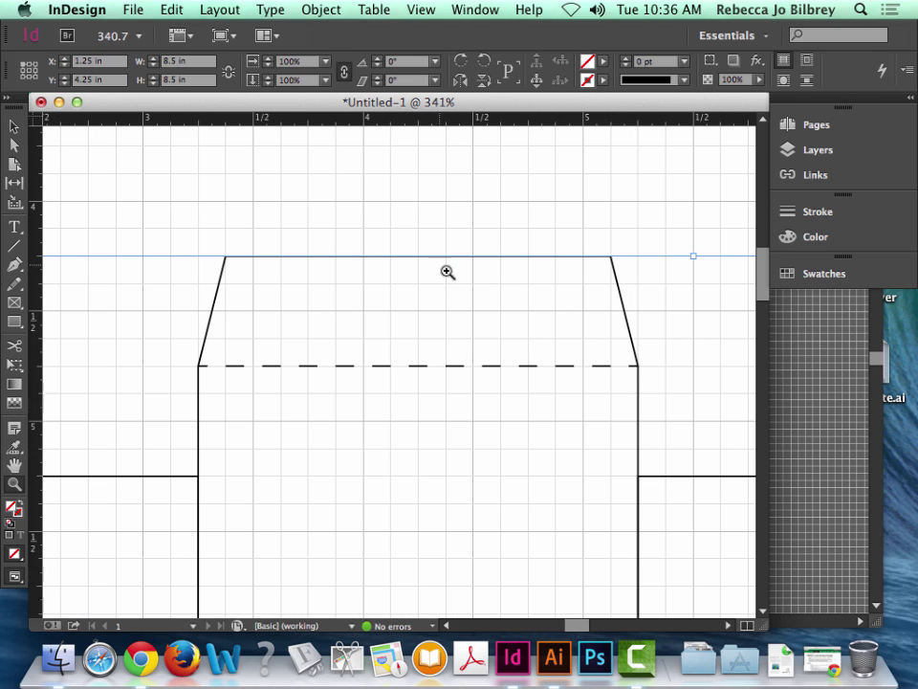
pyautogui.click(14, 126)
pyautogui.press('Up')
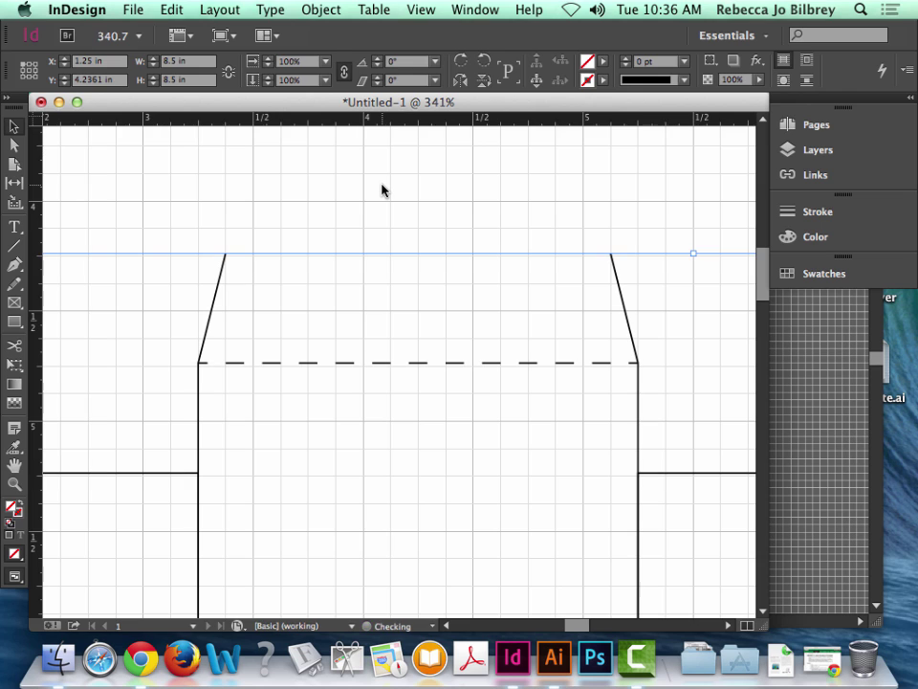
pyautogui.press('Down')
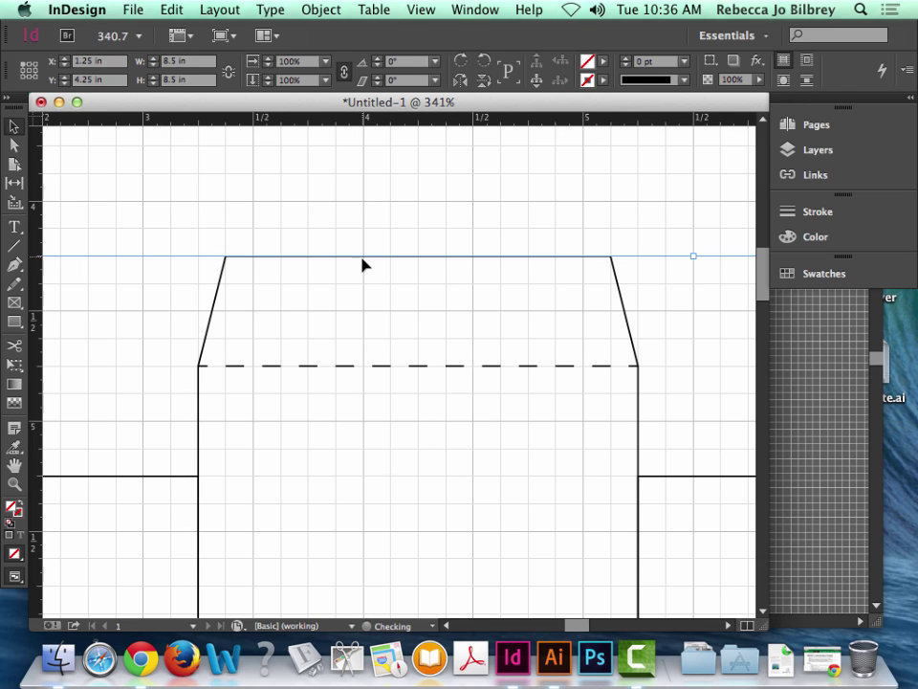
pyautogui.moveTo(362, 260); pyautogui.dragTo(364, 209)
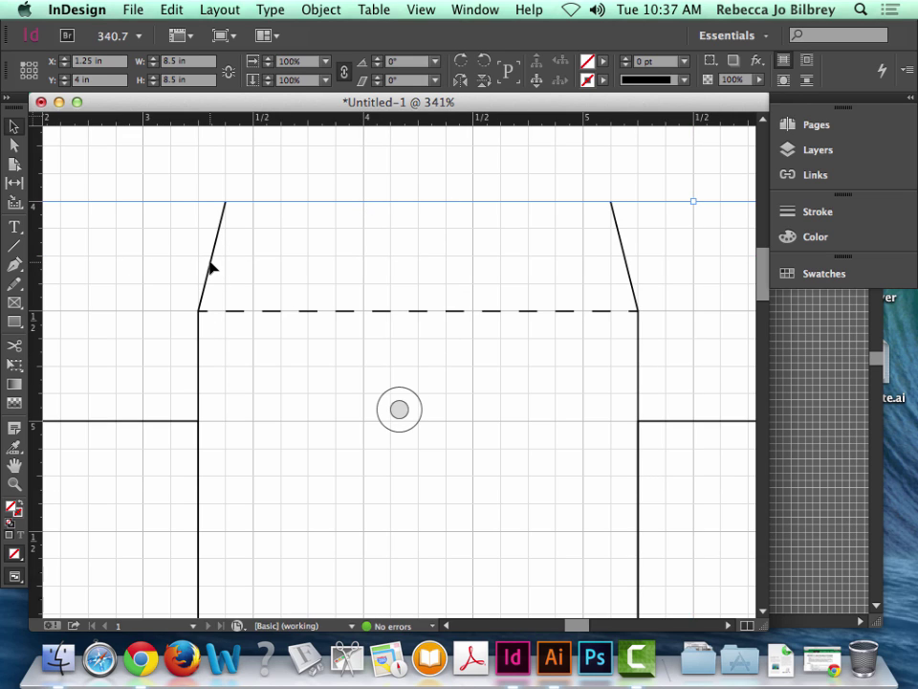
pyautogui.moveTo(212, 268); pyautogui.dragTo(154, 285)
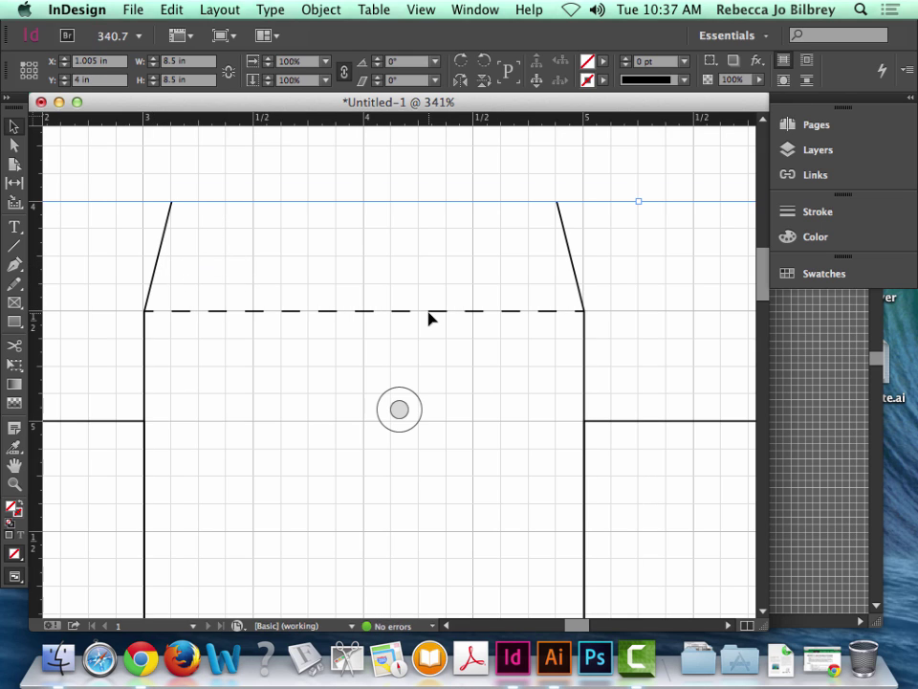
pyautogui.click(461, 158)
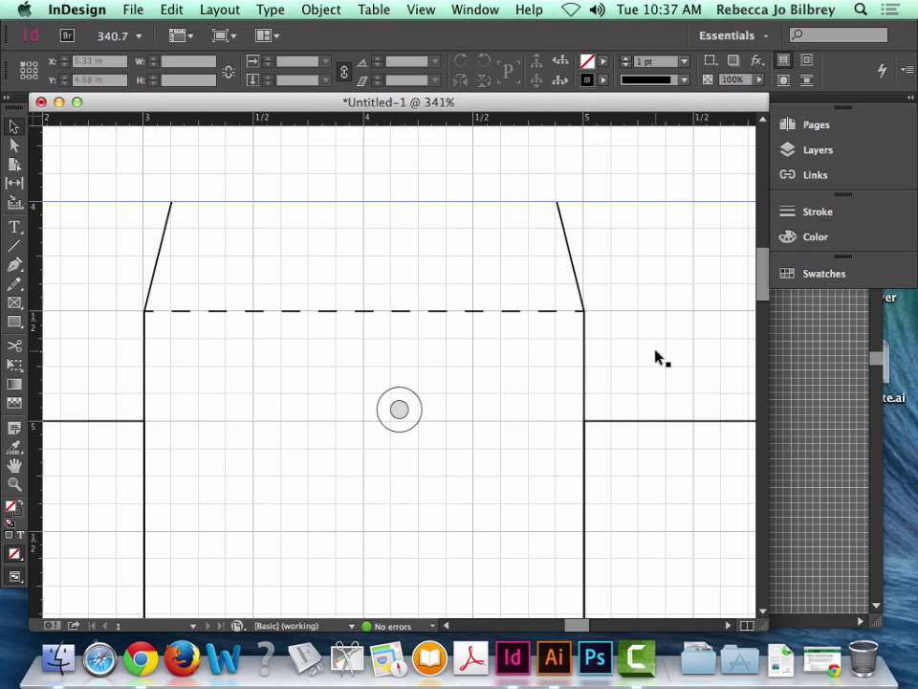
# Fit the whole page in the window and hide the document grid.
pyautogui.press('super+0')
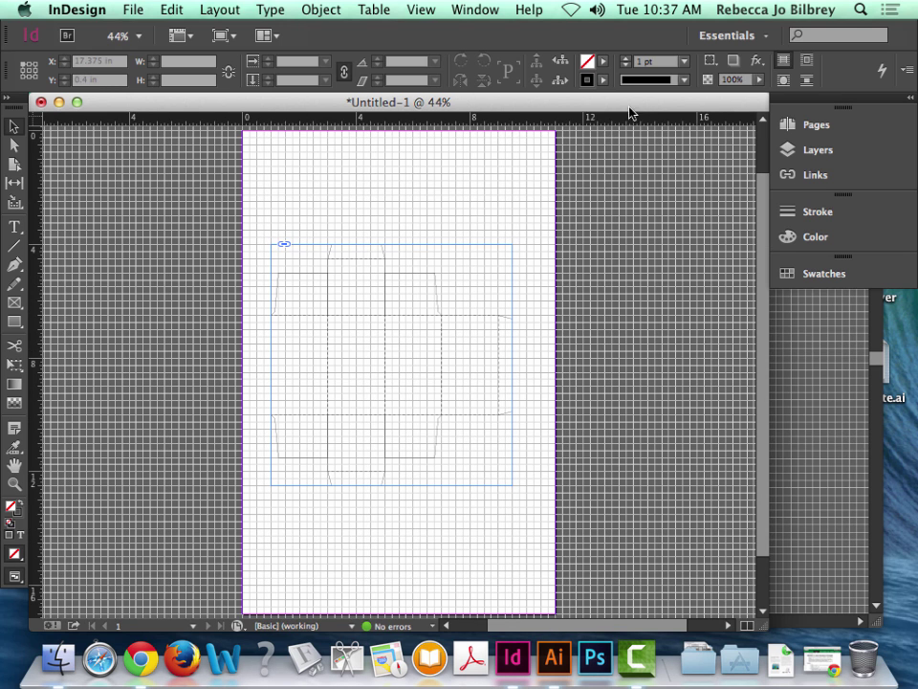
pyautogui.click(424, 11)
pyautogui.moveTo(494, 372)
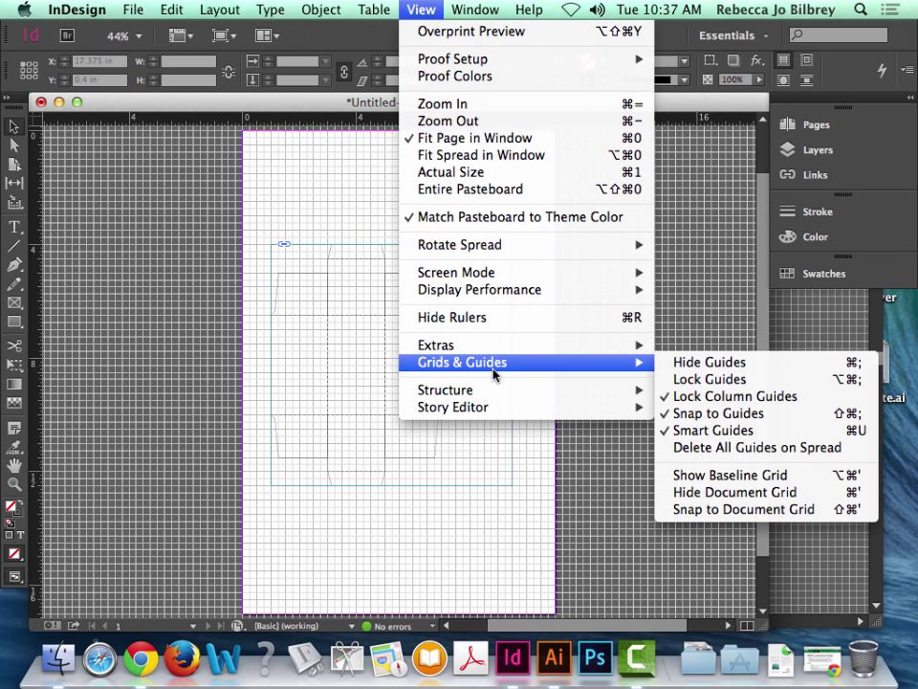
pyautogui.click(701, 494)
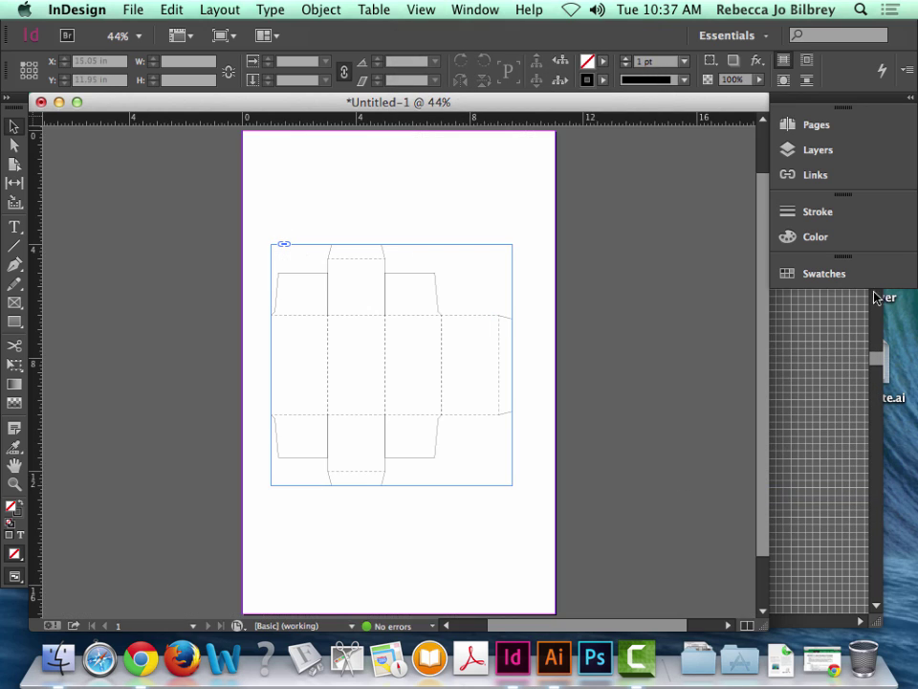
# Rename Layer 1 to 'Cut file', lock it, and add a new Layer 2 above it.
pyautogui.click(817, 149)
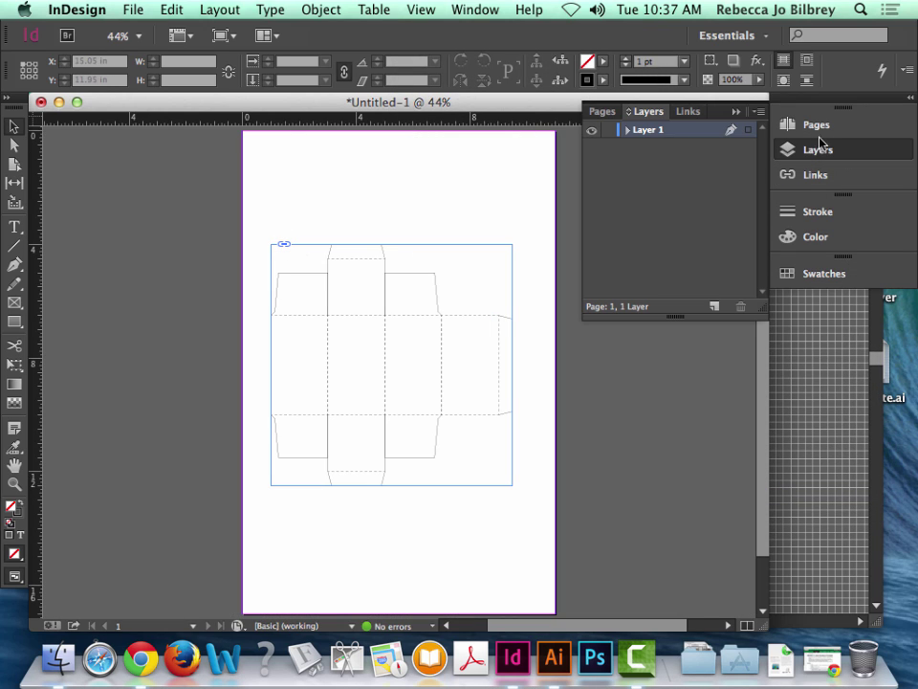
pyautogui.doubleClick(645, 129)
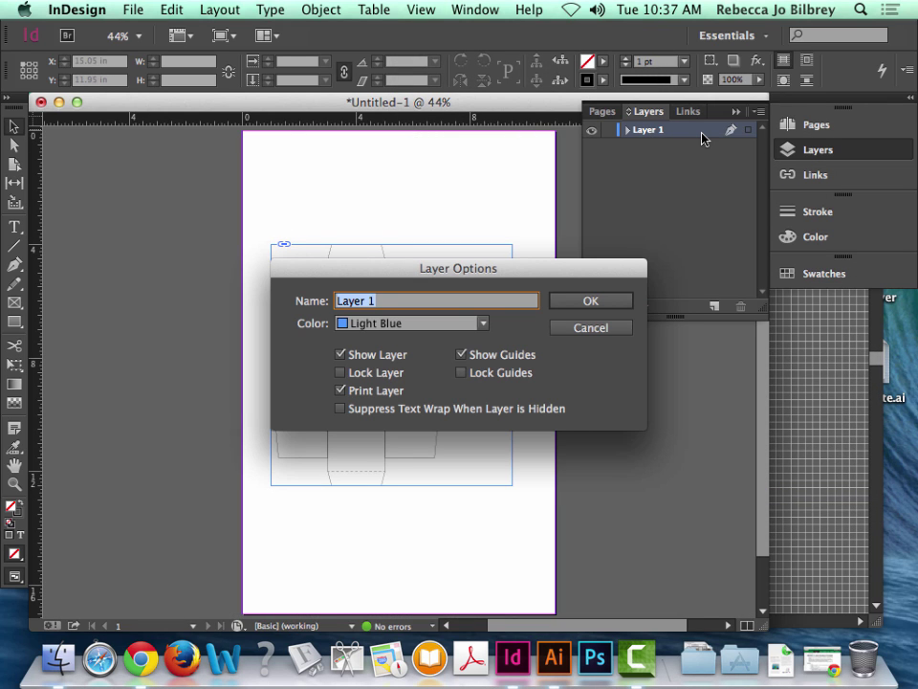
pyautogui.write('Cut file')
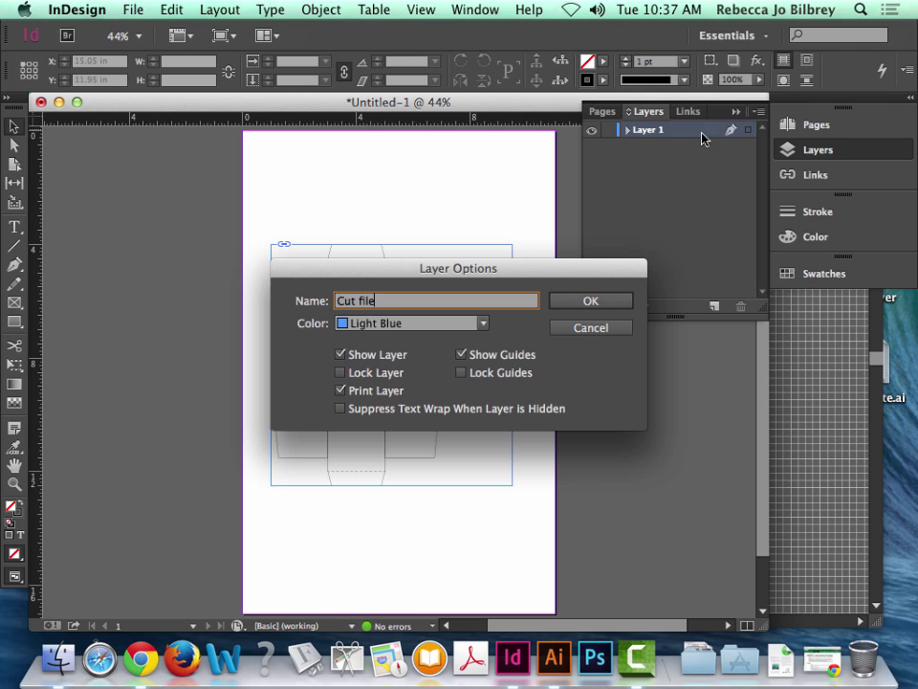
pyautogui.click(622, 301)
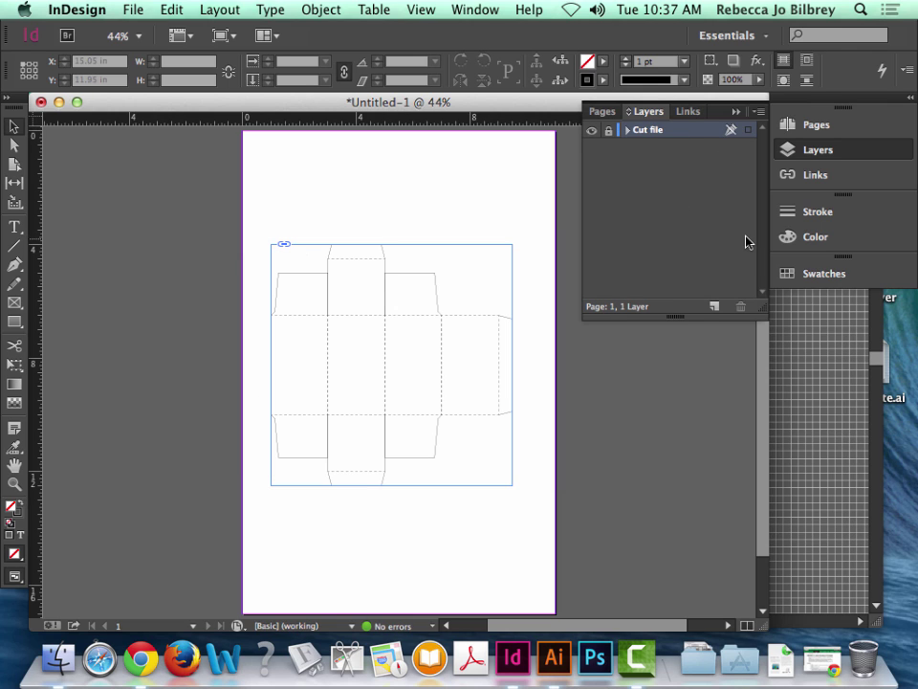
pyautogui.click(714, 307)
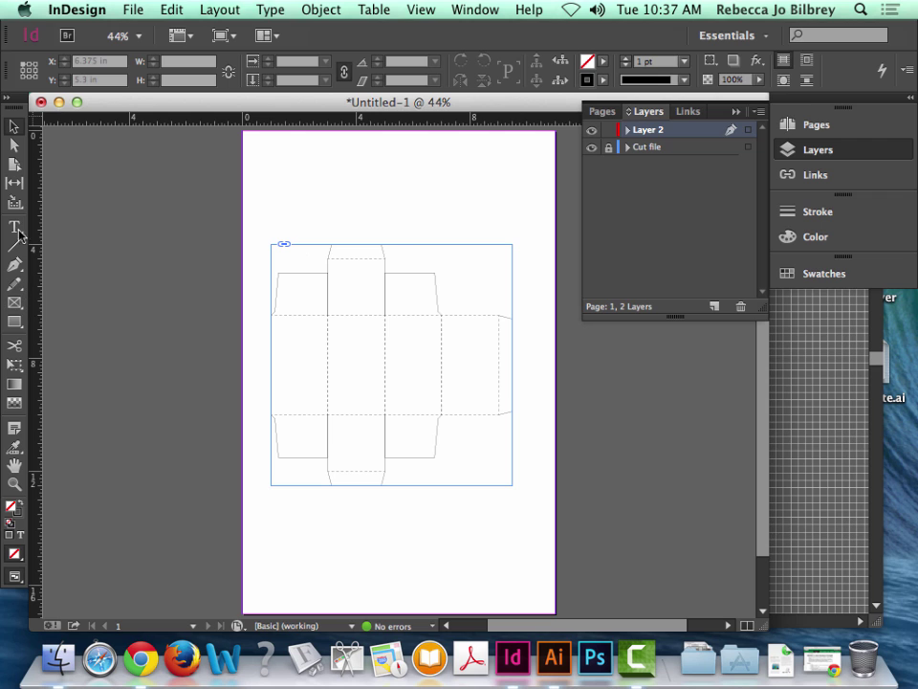
# Draw a 10 × 10 in rectangle frame over the die-line and fill it with magenta.
pyautogui.click(15, 323)
pyautogui.moveTo(254, 227); pyautogui.dragTo(540, 514)
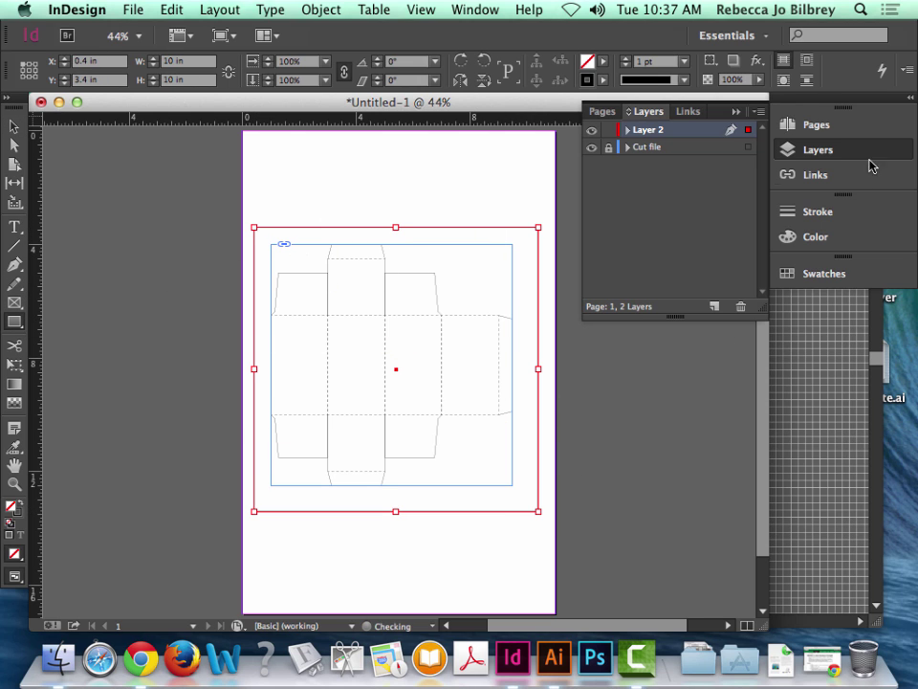
pyautogui.click(838, 274)
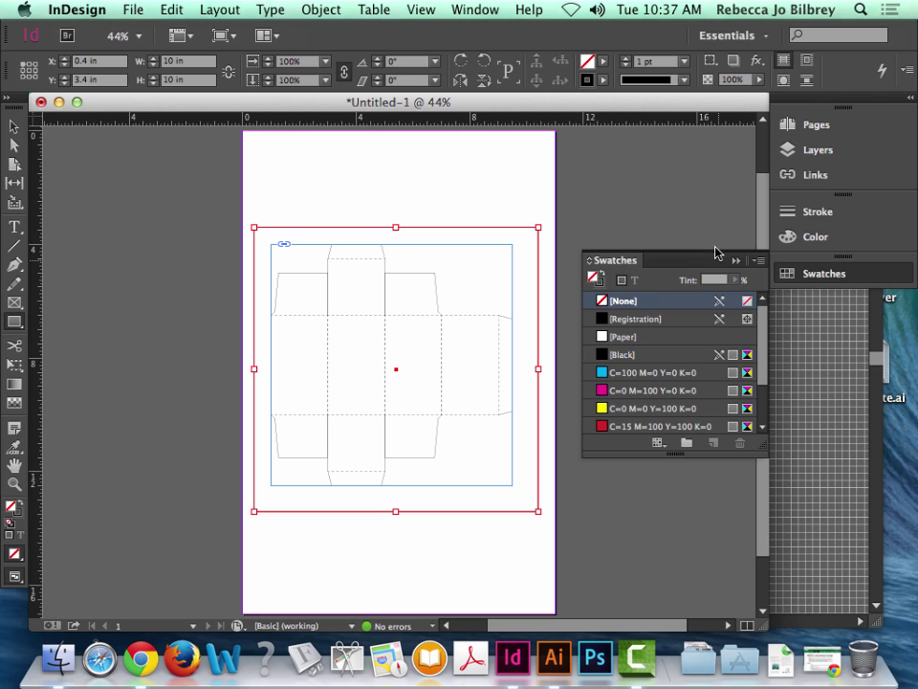
pyautogui.click(685, 391)
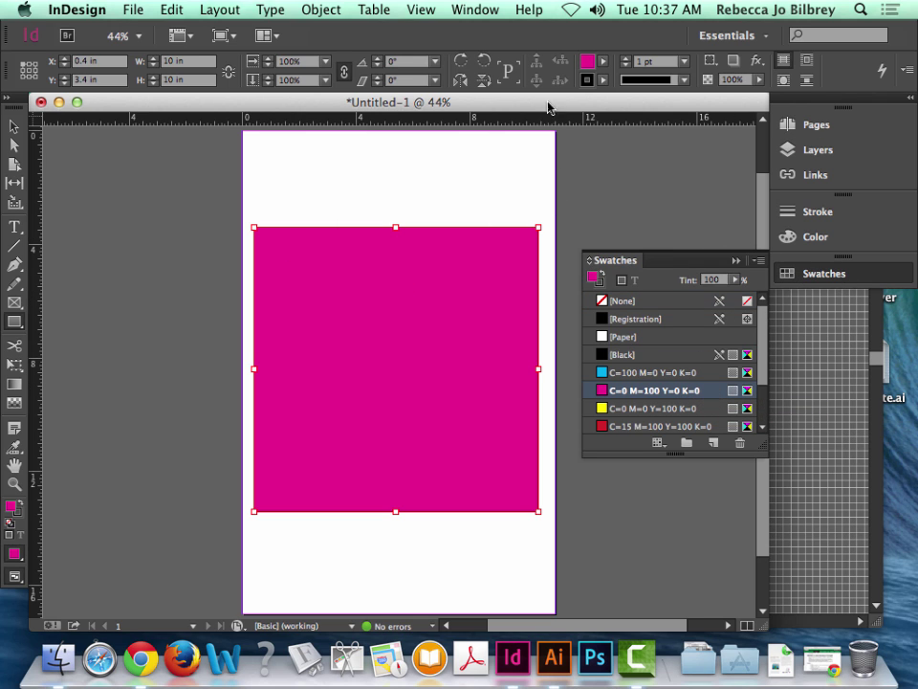
# Move the Cut file layer above Layer 2 and switch to Preview mode.
pyautogui.click(818, 153)
pyautogui.moveTo(654, 149)
pyautogui.mouseDown()
pyautogui.moveTo(651, 127)
pyautogui.moveTo(656, 141)
pyautogui.mouseUp()
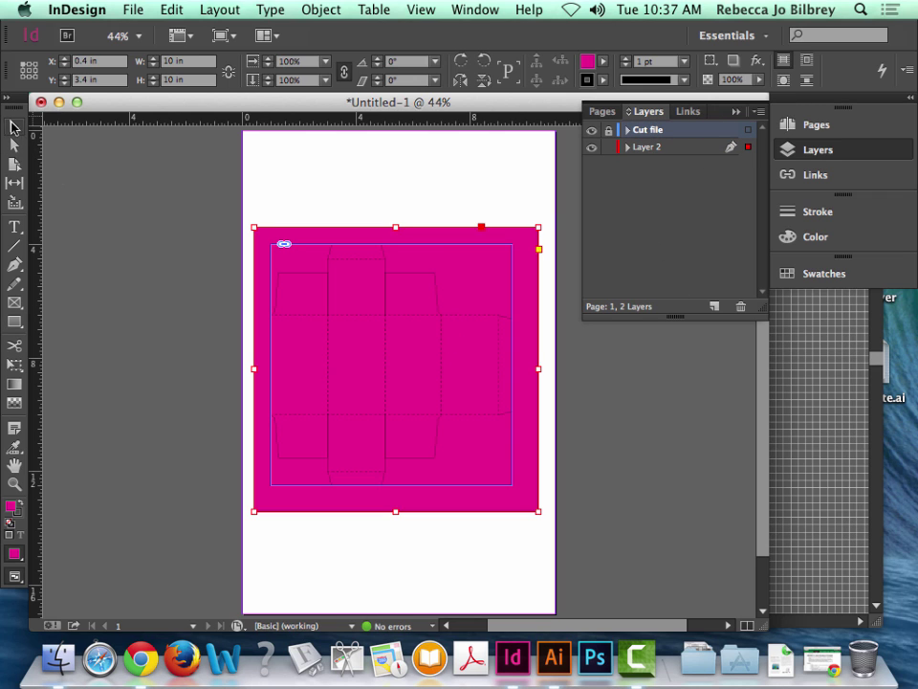
pyautogui.click(739, 300)
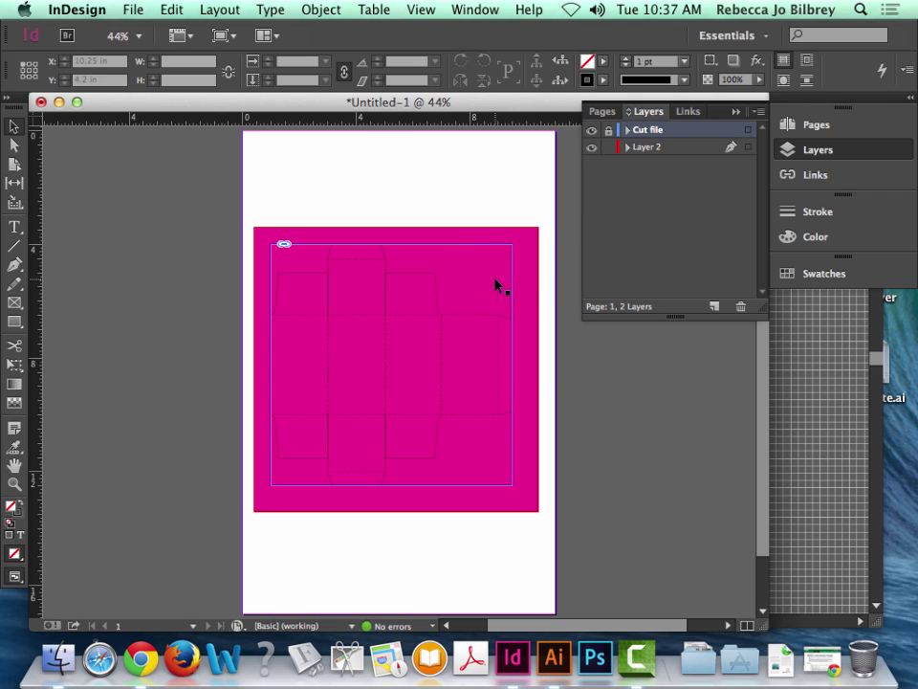
pyautogui.press('w')
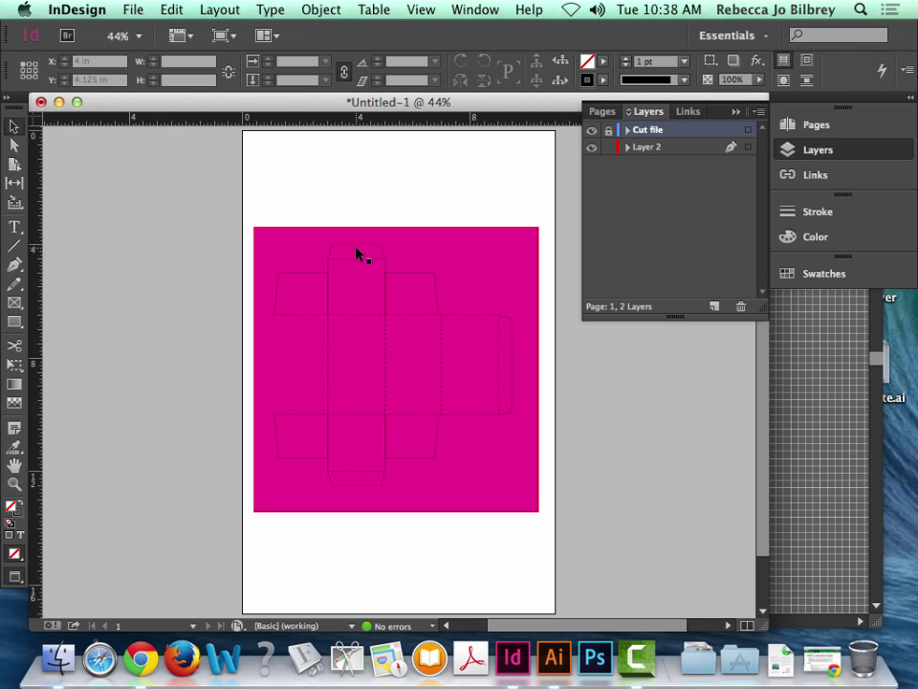
# Shrink the magenta rectangle to about 1.975 × 2.925 in over the top flap.
pyautogui.click(15, 483)
pyautogui.moveTo(231, 181); pyautogui.dragTo(594, 498)
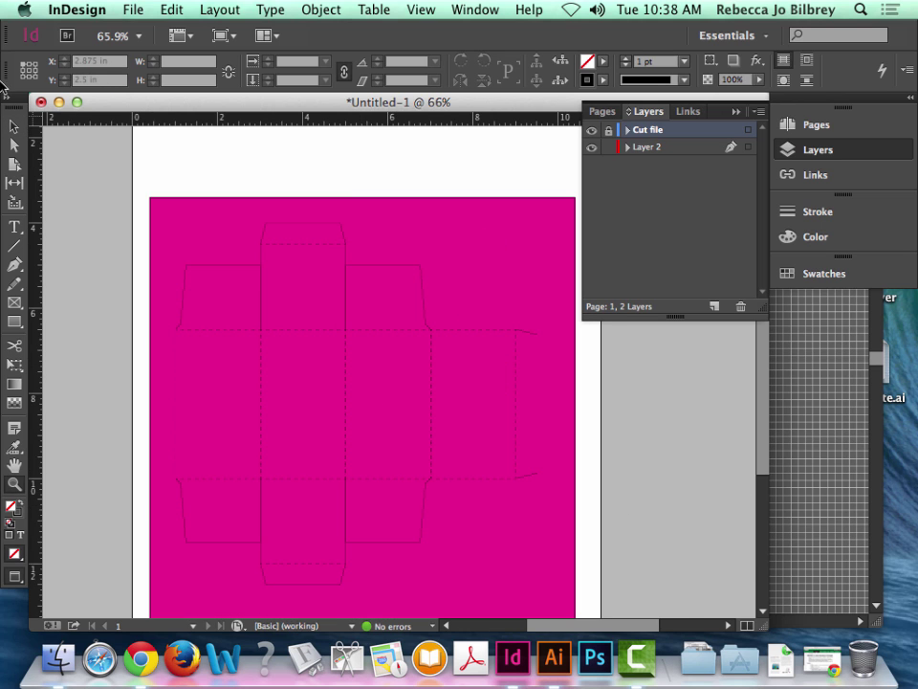
pyautogui.press('v')
pyautogui.click(181, 203)
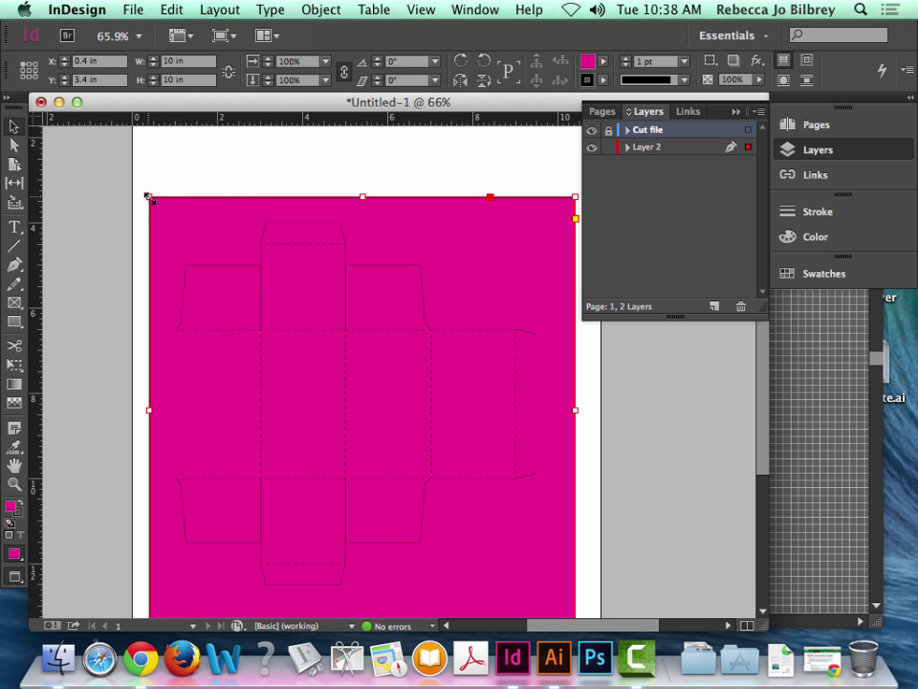
pyautogui.moveTo(148, 197); pyautogui.dragTo(260, 205)
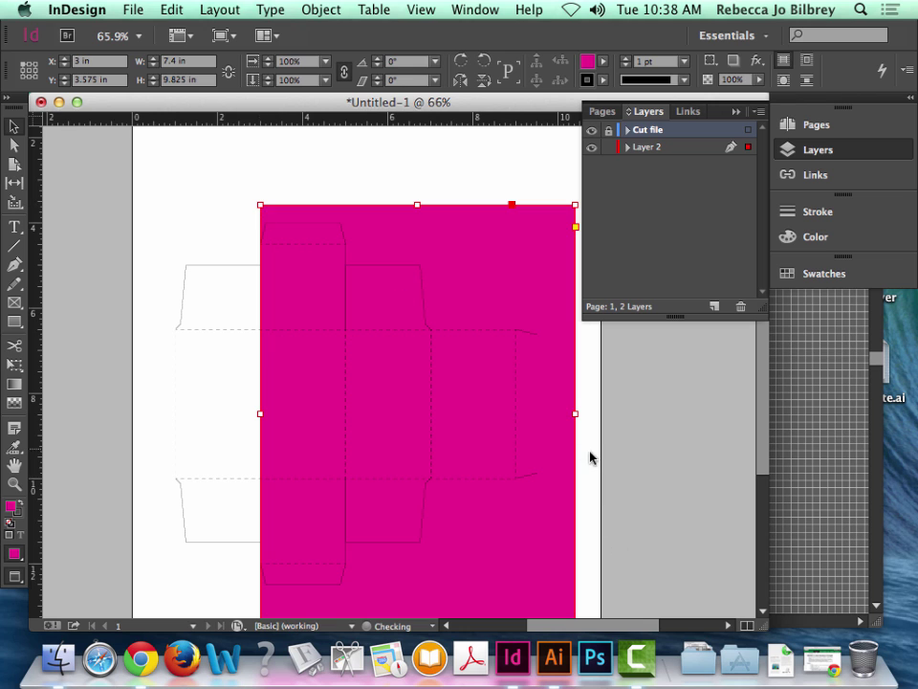
pyautogui.moveTo(575, 413); pyautogui.dragTo(345, 293)
pyautogui.scroll(-4, 361, 411)
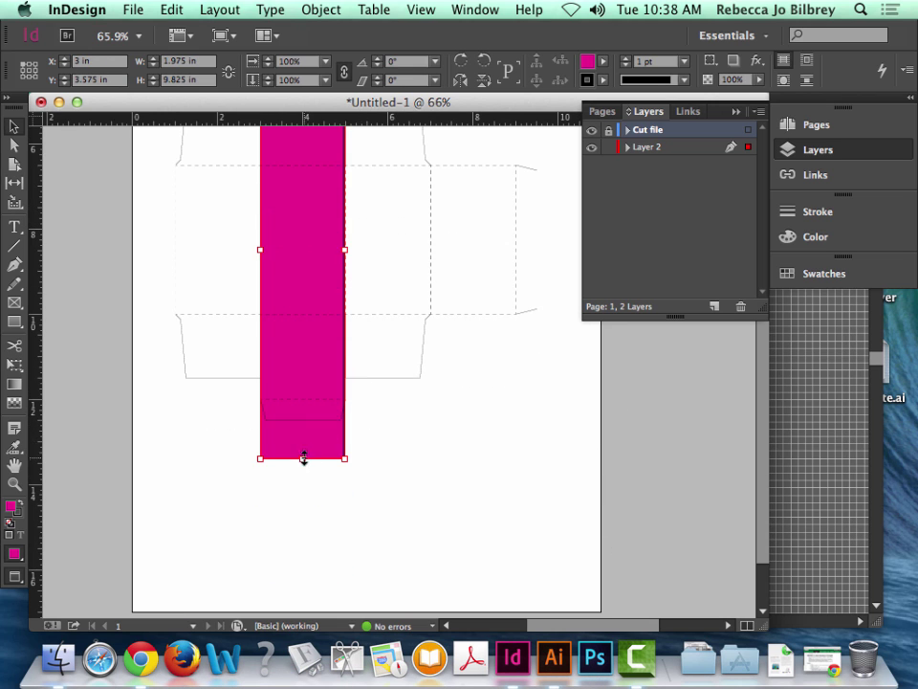
pyautogui.moveTo(303, 458); pyautogui.dragTo(317, 169)
pyautogui.scroll(-2, 405, 320)
pyautogui.scroll(9, 211, 303)
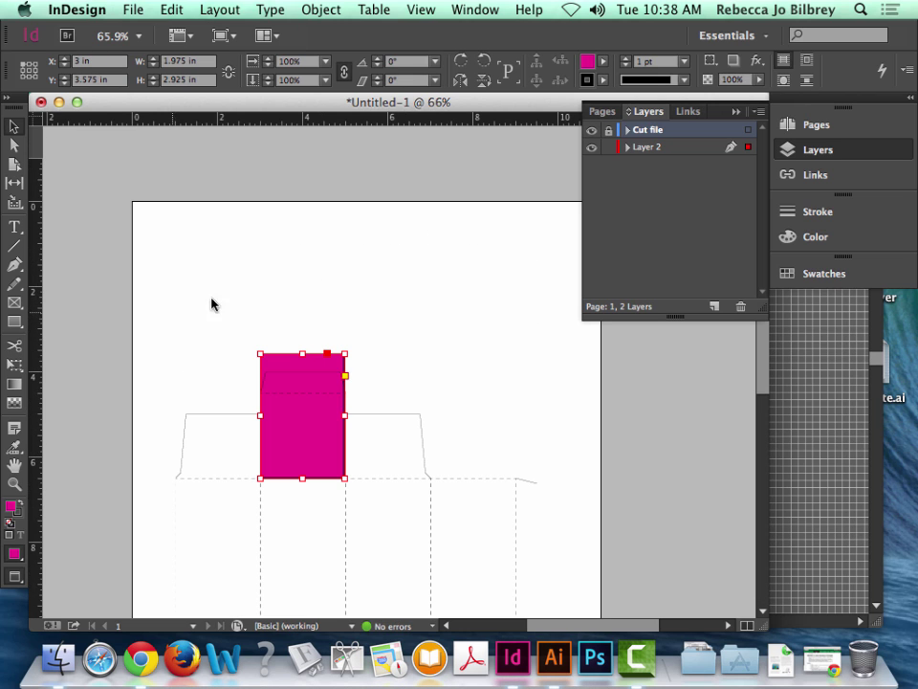
# Zoom further into the top flap and make stroke the active colour target.
pyautogui.click(15, 488)
pyautogui.moveTo(283, 287); pyautogui.dragTo(439, 535)
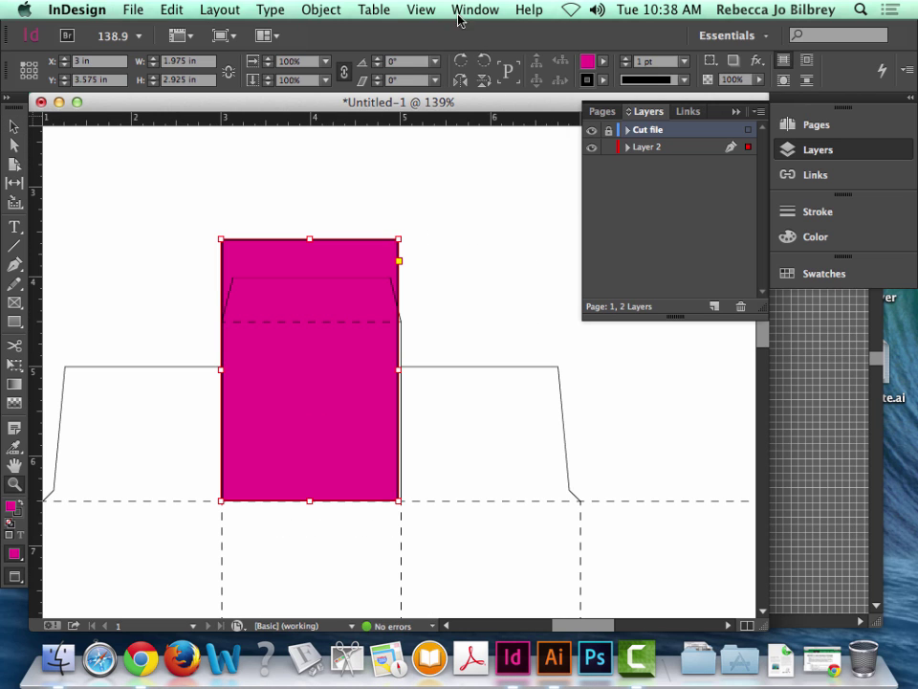
pyautogui.moveTo(176, 205); pyautogui.dragTo(543, 557)
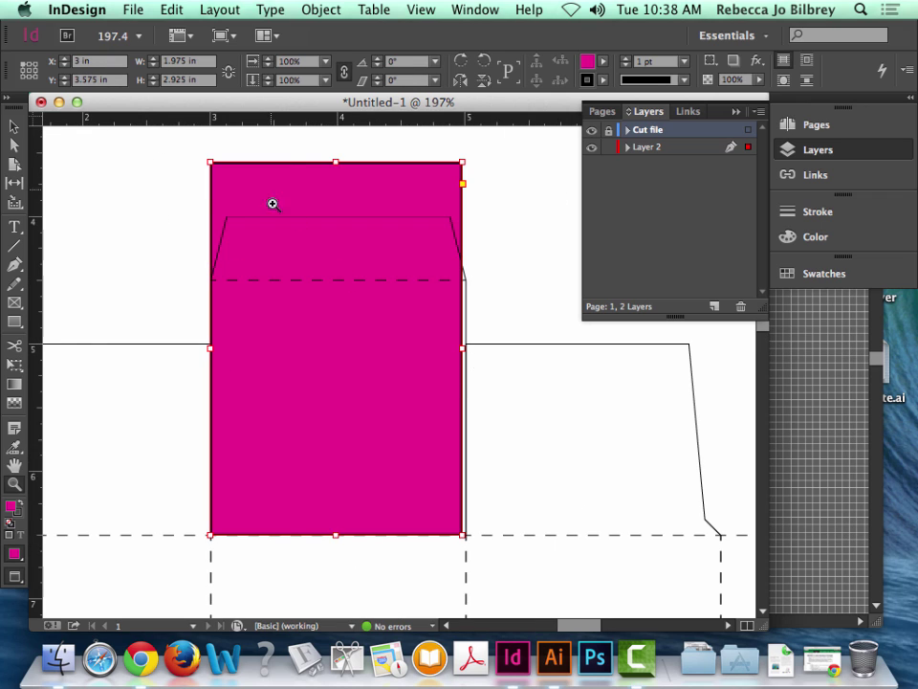
pyautogui.click(17, 512)
# Keep the rectangle's pink fill and set its stroke to [None].
pyautogui.press('/')
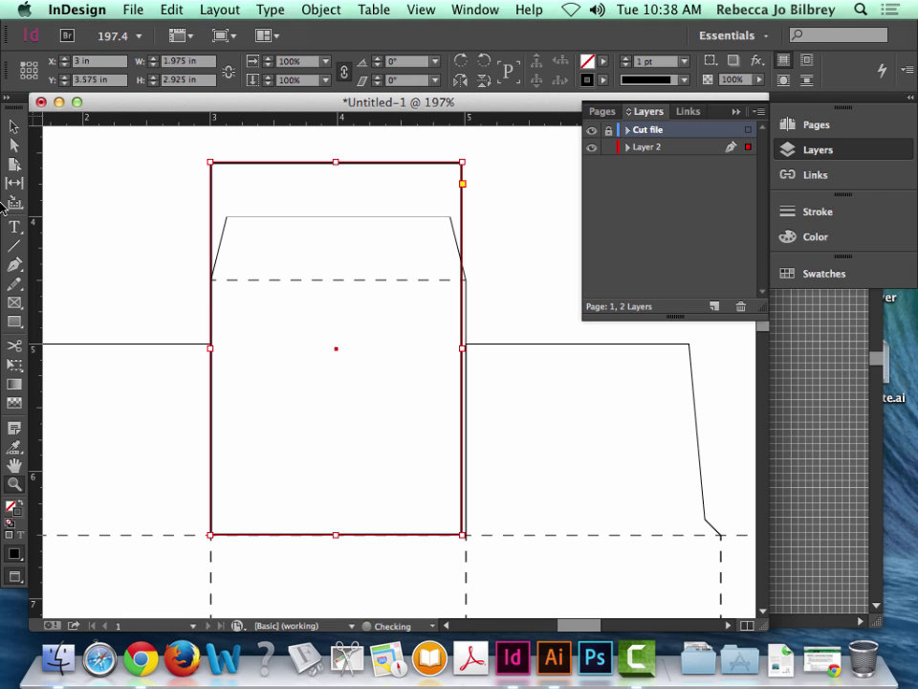
pyautogui.click(16, 518)
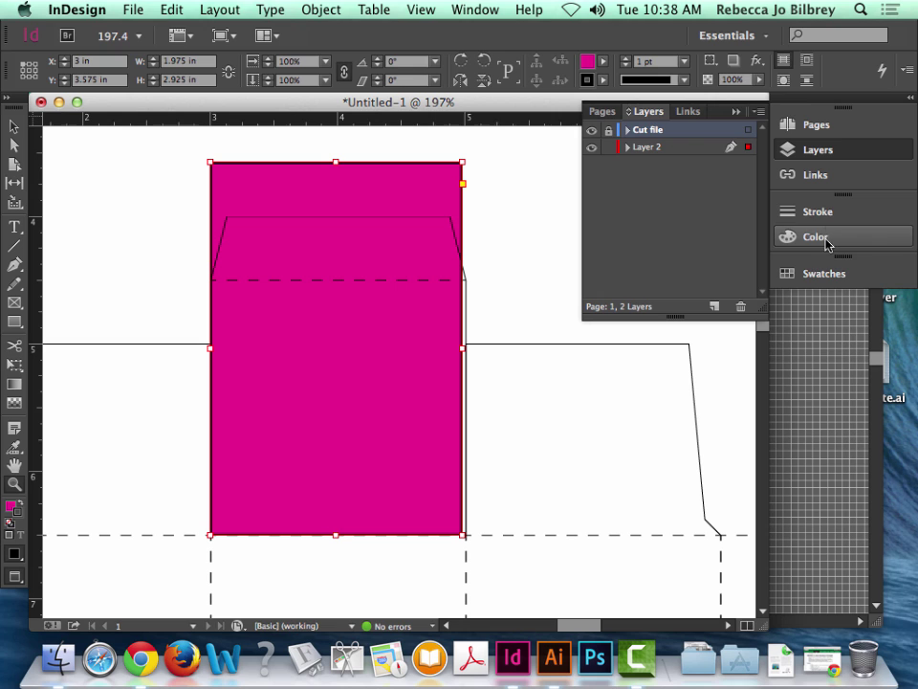
pyautogui.click(829, 275)
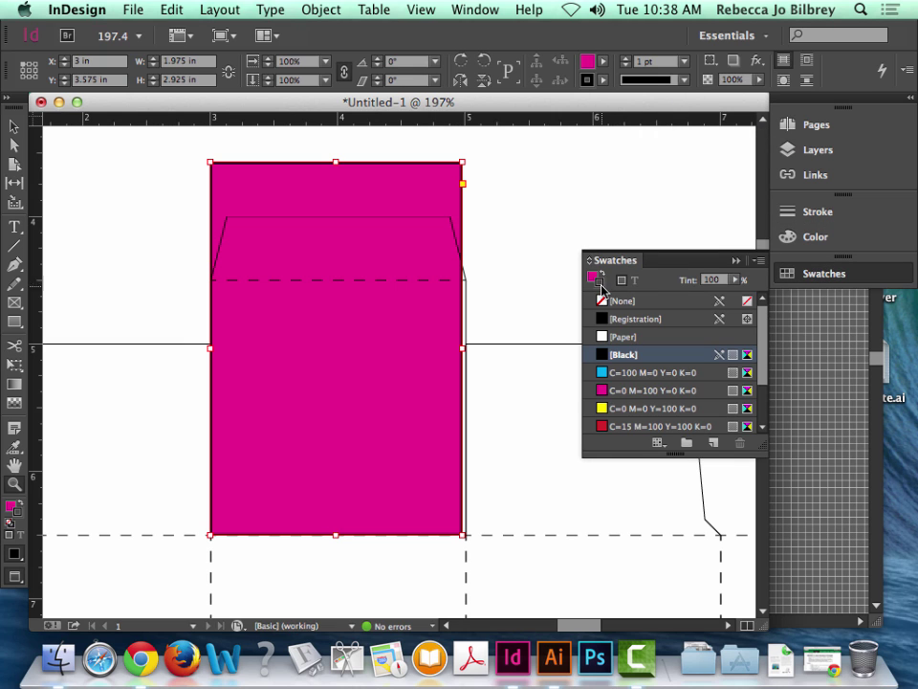
pyautogui.click(631, 304)
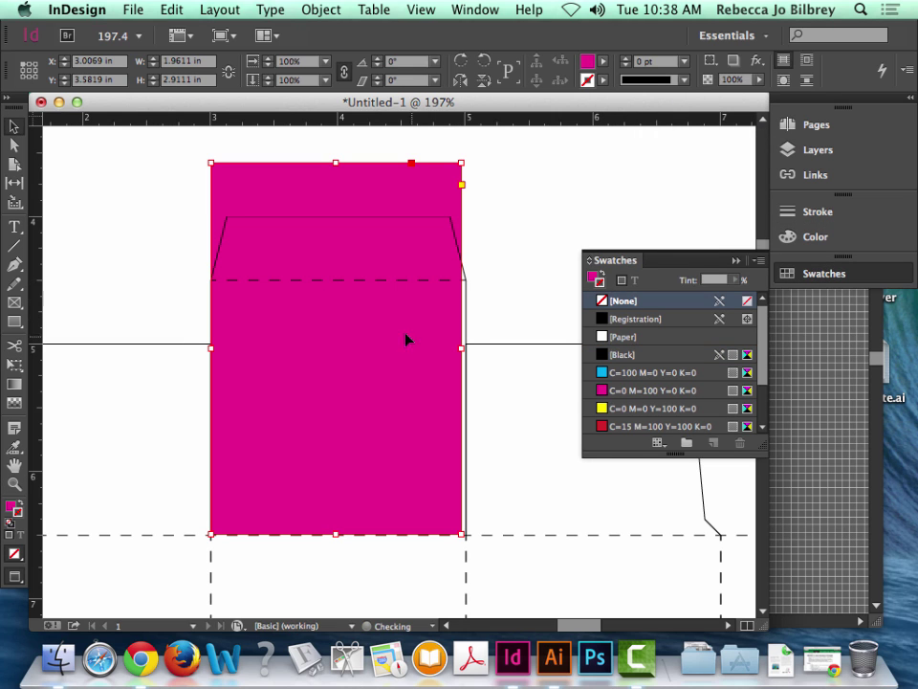
# Enable Snap to Document Grid and resize the panel to 2 in wide at X 3 in, top at 3.875 in.
pyautogui.click(435, 9)
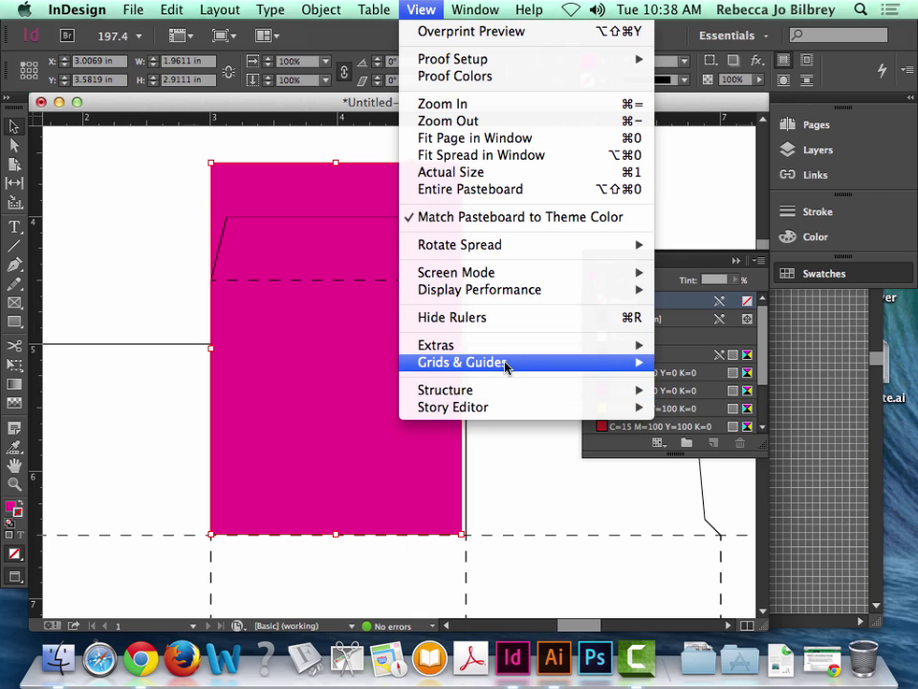
pyautogui.moveTo(505, 365)
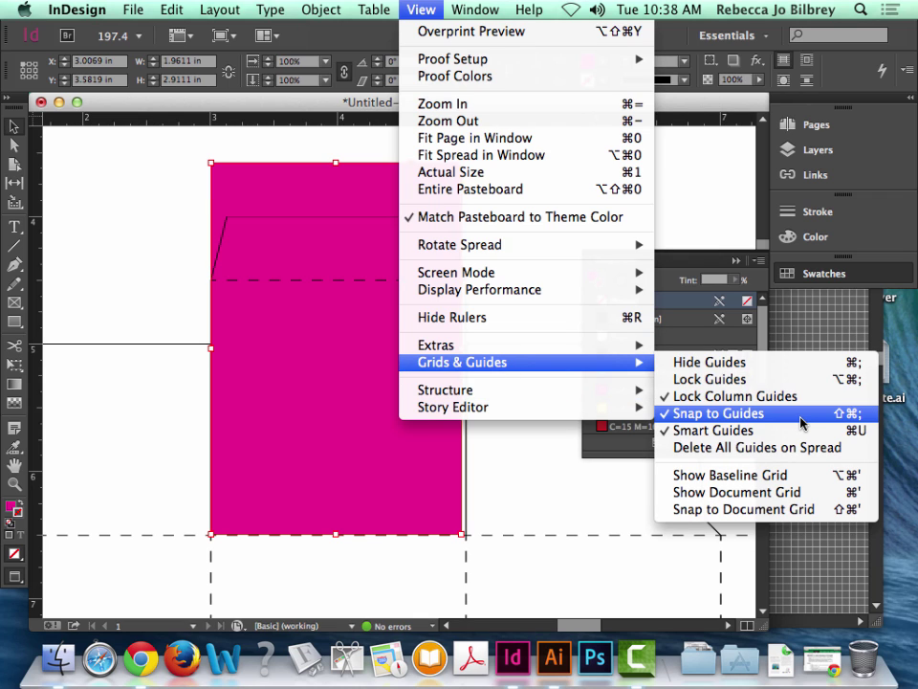
pyautogui.click(797, 519)
pyautogui.moveTo(463, 348)
pyautogui.mouseDown()
pyautogui.moveTo(474, 348)
pyautogui.moveTo(466, 348)
pyautogui.mouseUp()
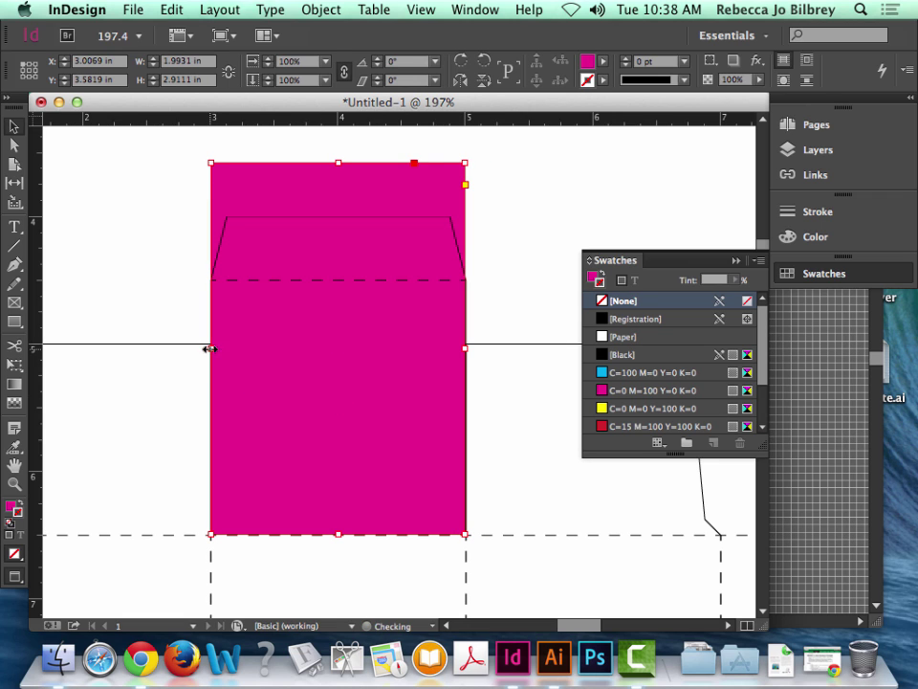
pyautogui.moveTo(210, 349)
pyautogui.mouseDown()
pyautogui.moveTo(246, 348)
pyautogui.moveTo(210, 349)
pyautogui.mouseUp()
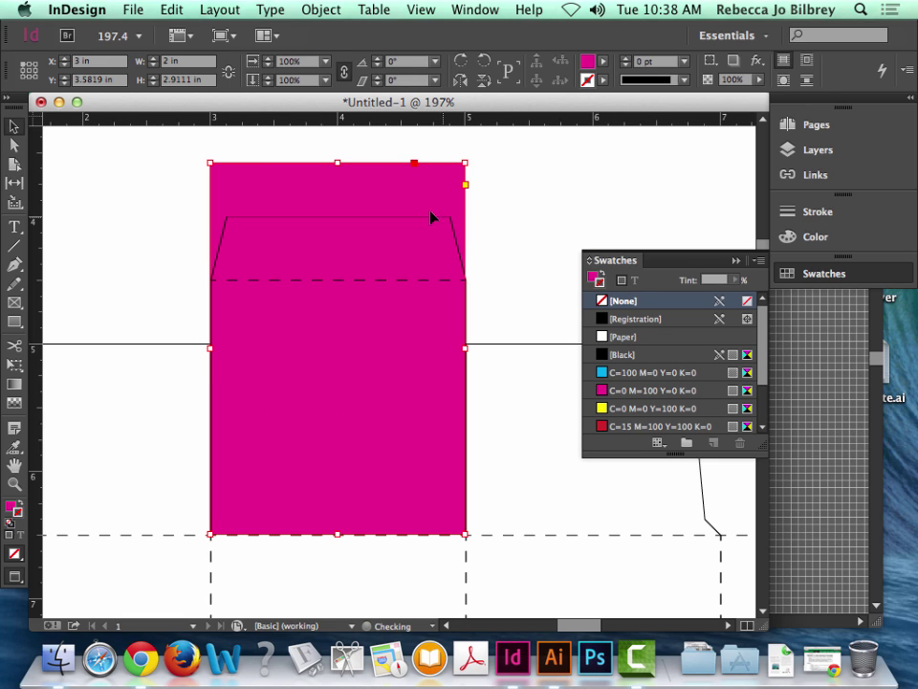
pyautogui.moveTo(338, 163); pyautogui.dragTo(339, 196)
# Deselect everything and reset fill and stroke to the default colours.
pyautogui.press('super+shift+a')
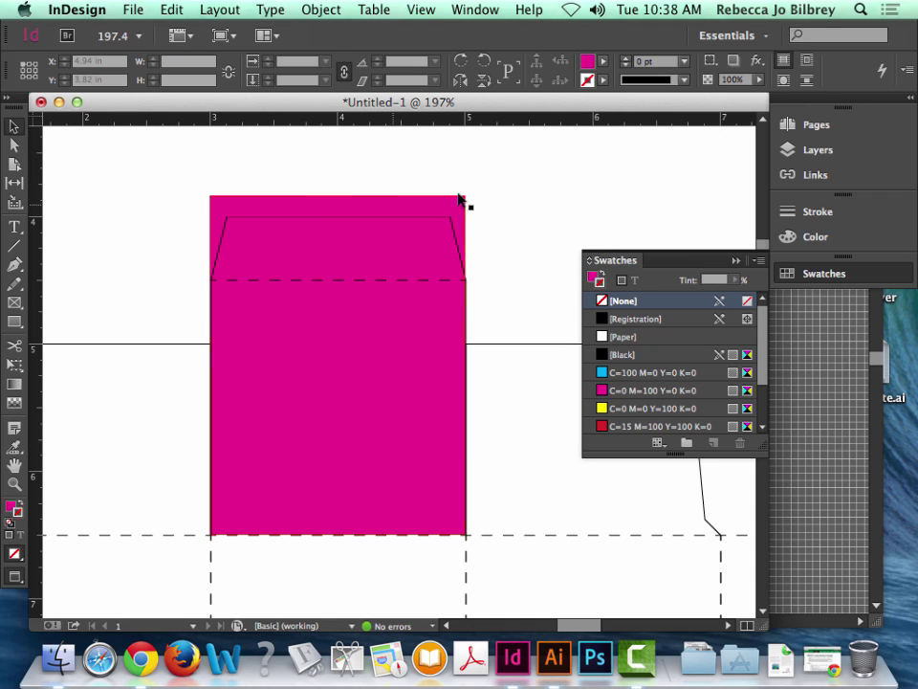
pyautogui.press('d')
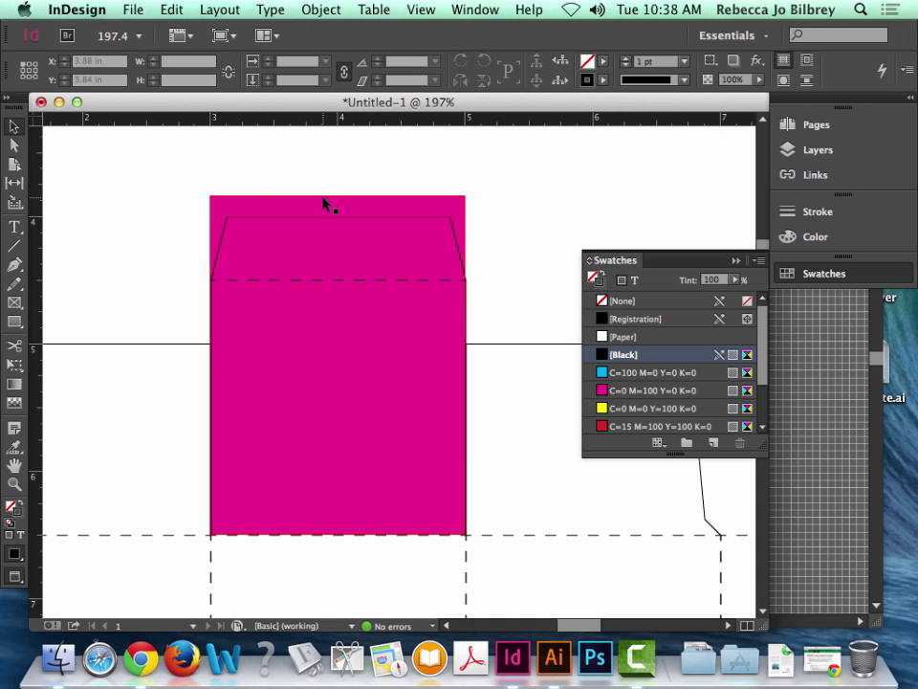
pyautogui.hscroll(5, 192, 396)
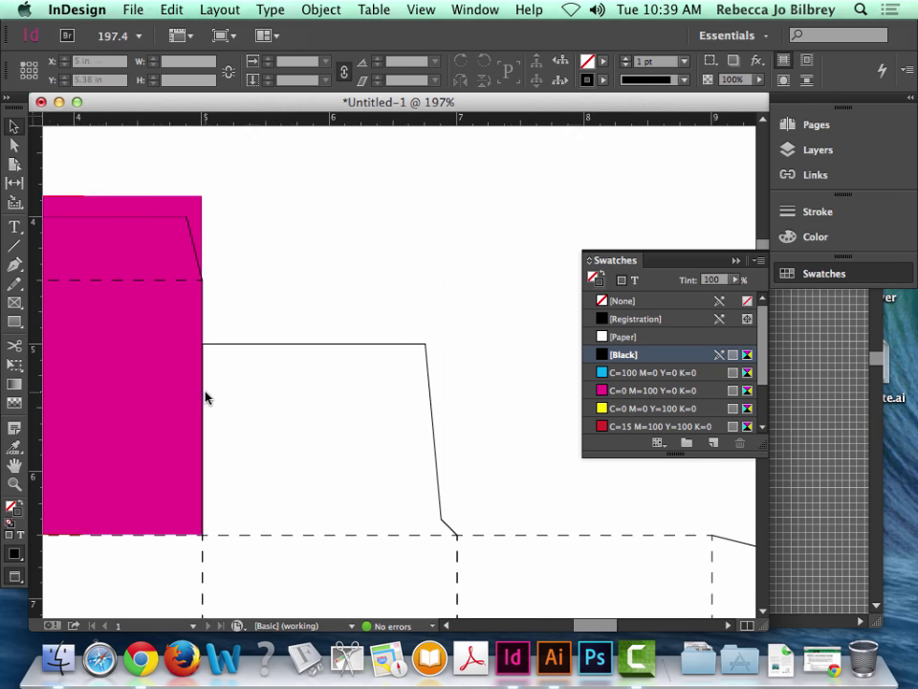
pyautogui.hscroll(-6, 201, 394)
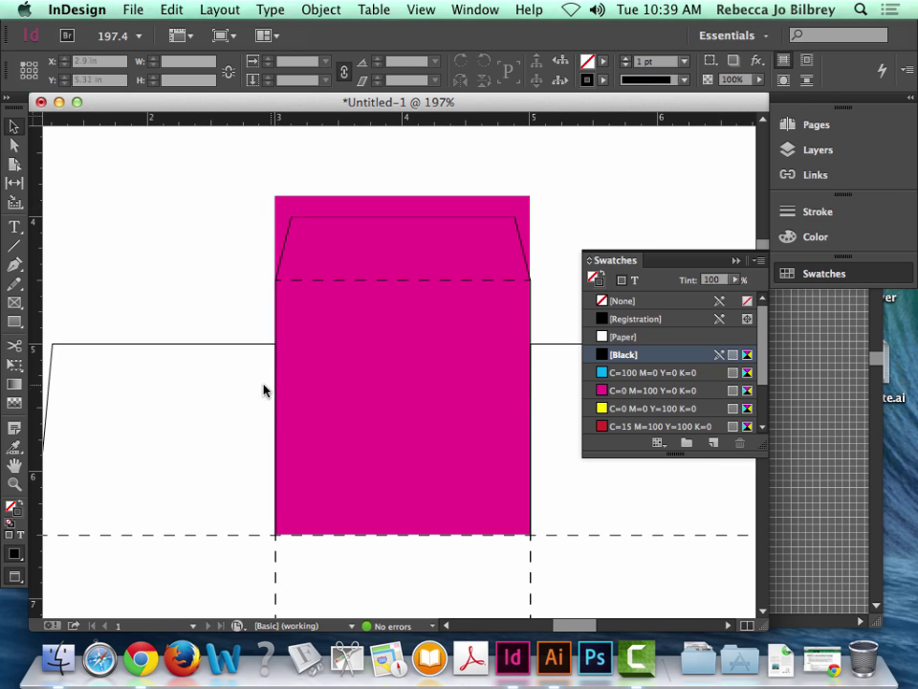
pyautogui.hscroll(-3, 402, 408)
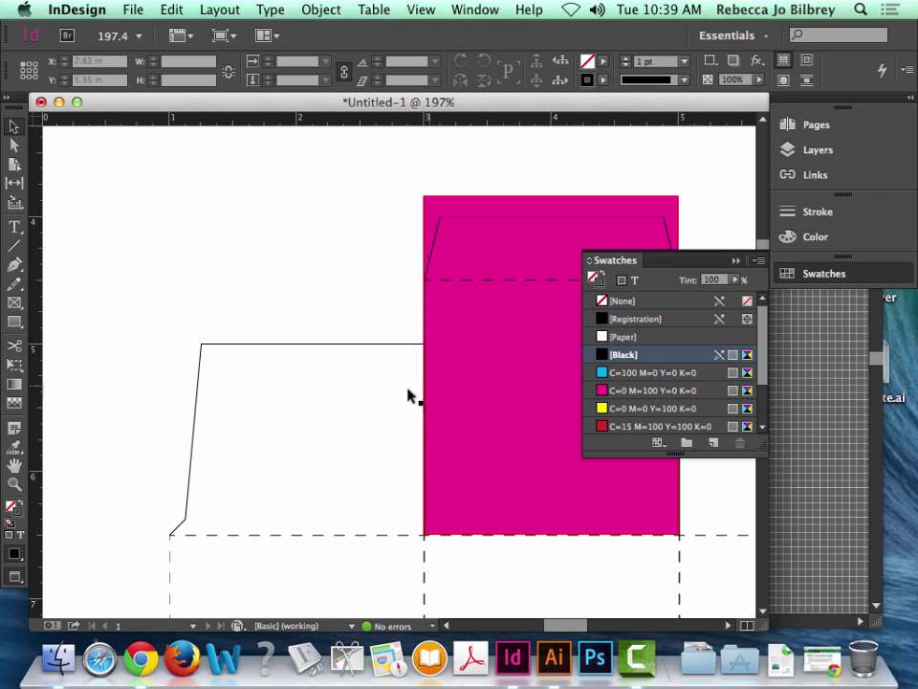
# Remove the magenta panel's stroke and nudge its bottom edge into place.
pyautogui.click(541, 496)
pyautogui.press('/')
pyautogui.moveTo(550, 535); pyautogui.dragTo(551, 535)
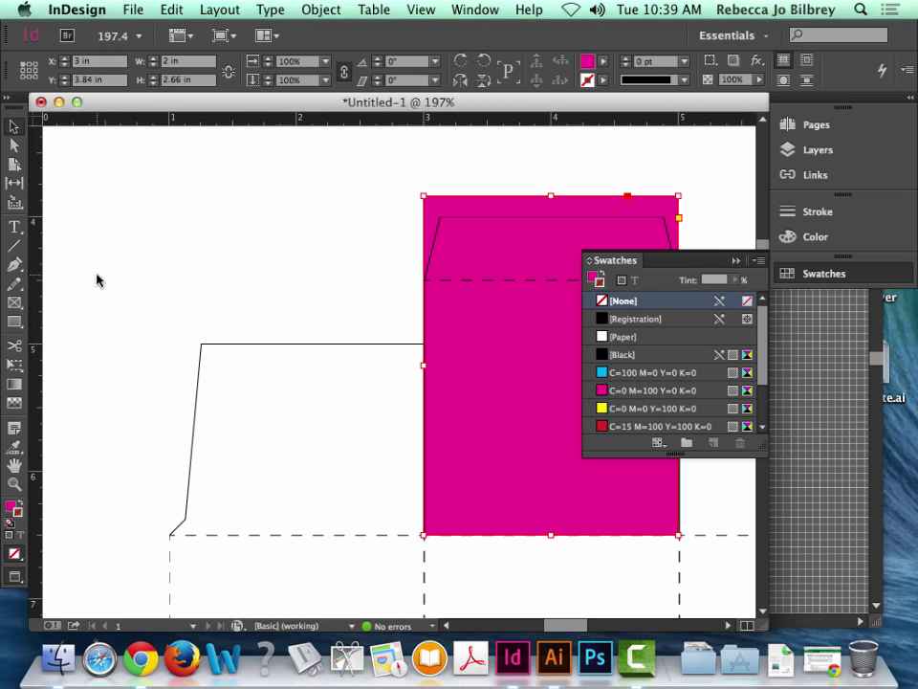
# Draw a strokeless cyan panel, about 2.18 × 1.75 in, over the left flap, butting the magenta panel and bleeding past the outer edge.
pyautogui.press('m')
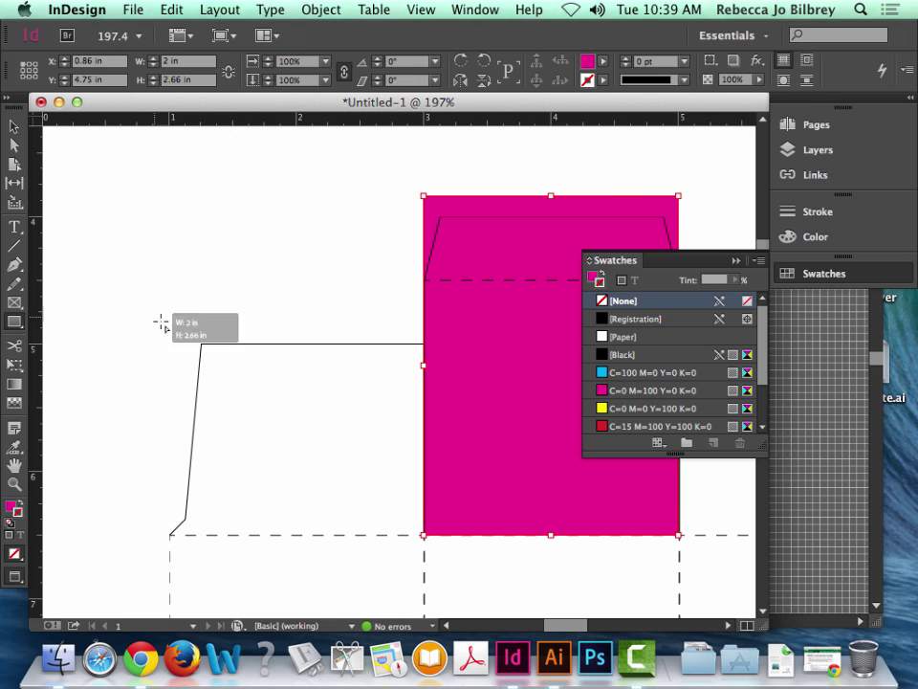
pyautogui.moveTo(148, 312); pyautogui.dragTo(424, 534)
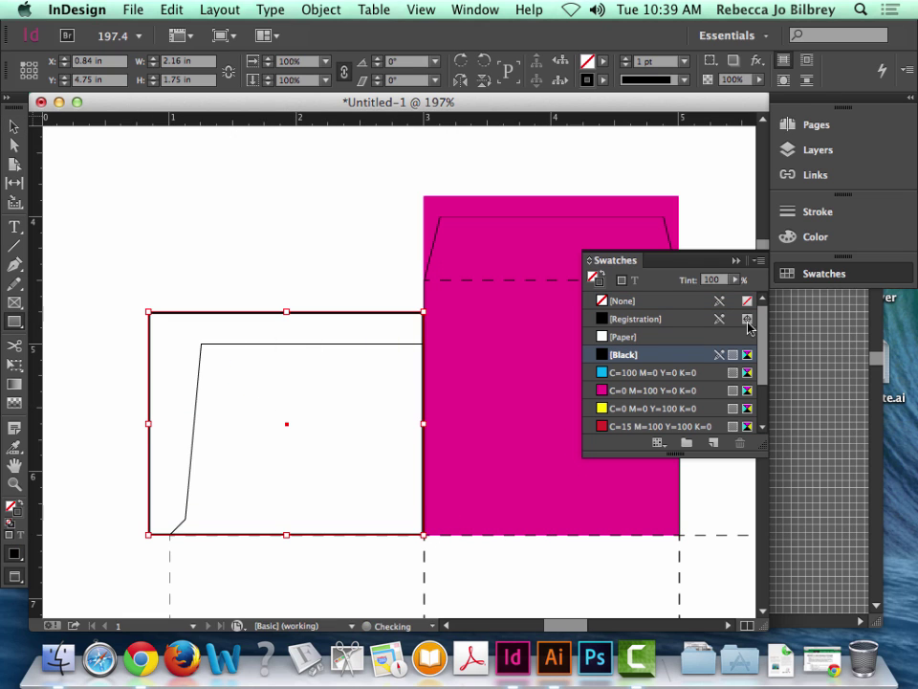
pyautogui.click(616, 373)
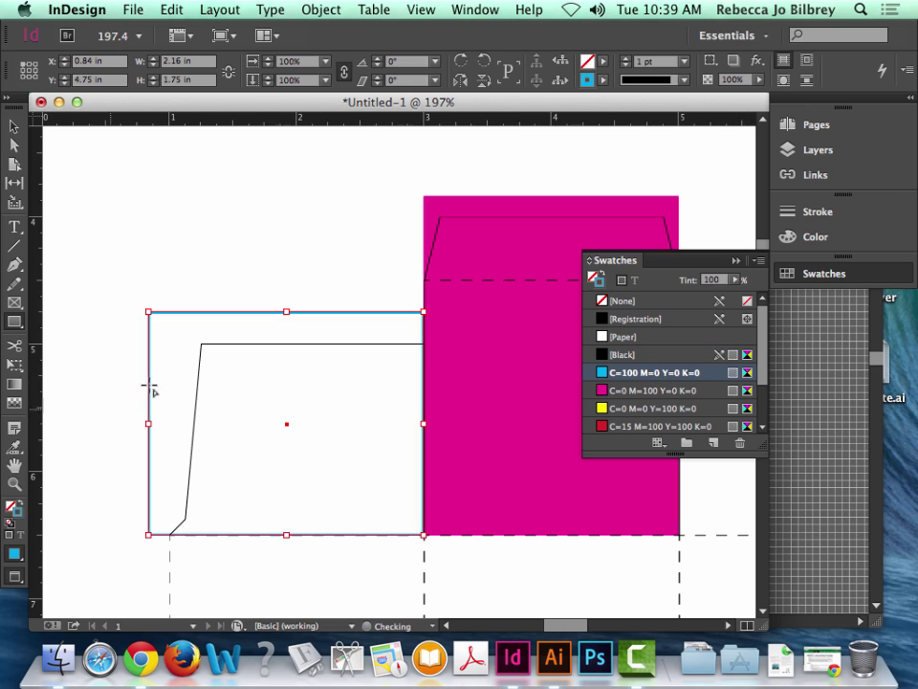
pyautogui.click(23, 505)
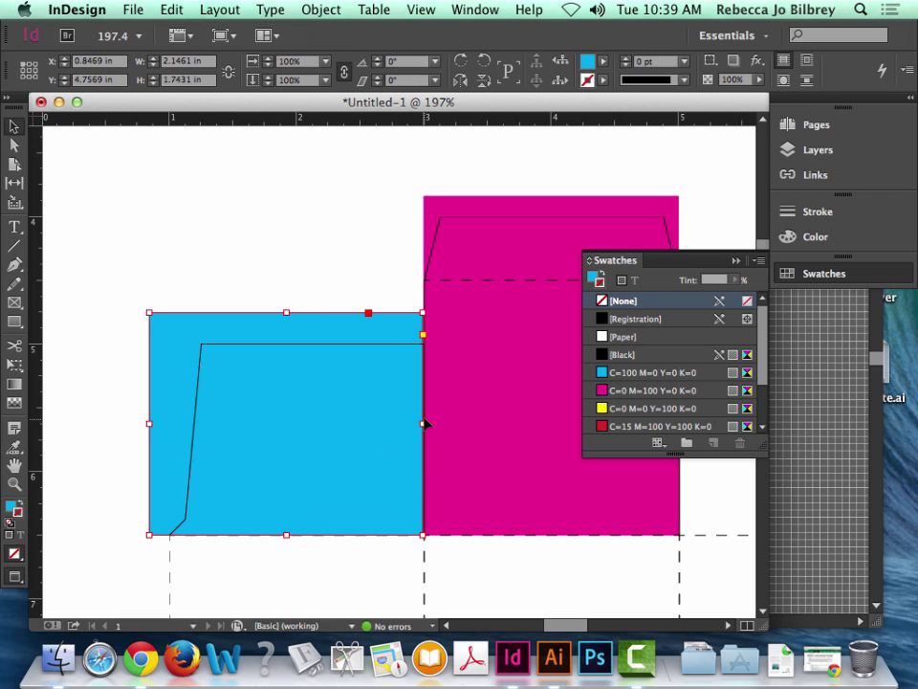
pyautogui.moveTo(423, 423)
pyautogui.mouseDown()
pyautogui.moveTo(413, 424)
pyautogui.moveTo(423, 429)
pyautogui.mouseUp()
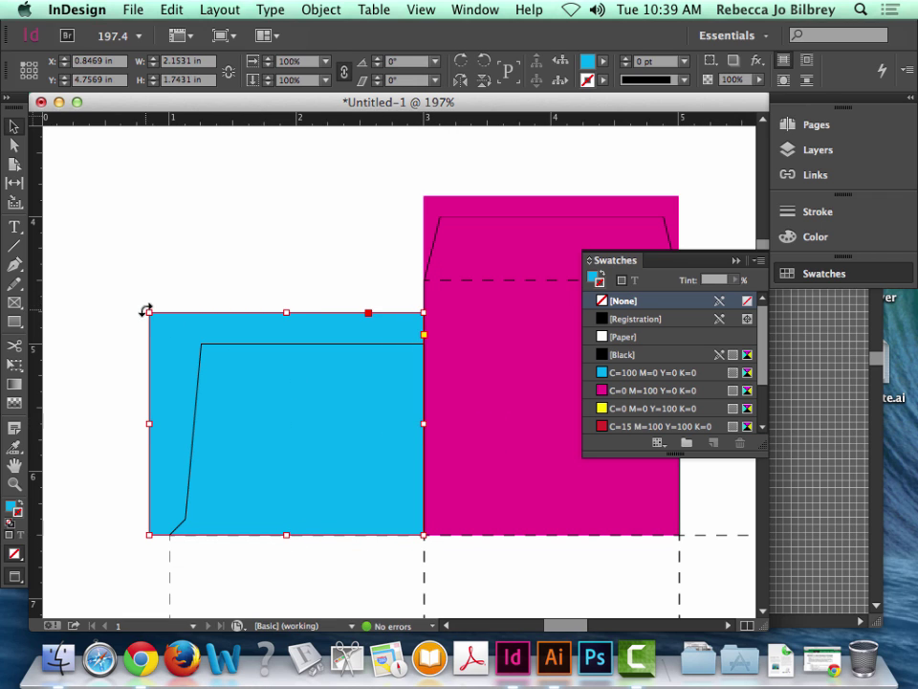
pyautogui.moveTo(149, 313)
pyautogui.mouseDown()
pyautogui.moveTo(156, 317)
pyautogui.moveTo(145, 312)
pyautogui.mouseUp()
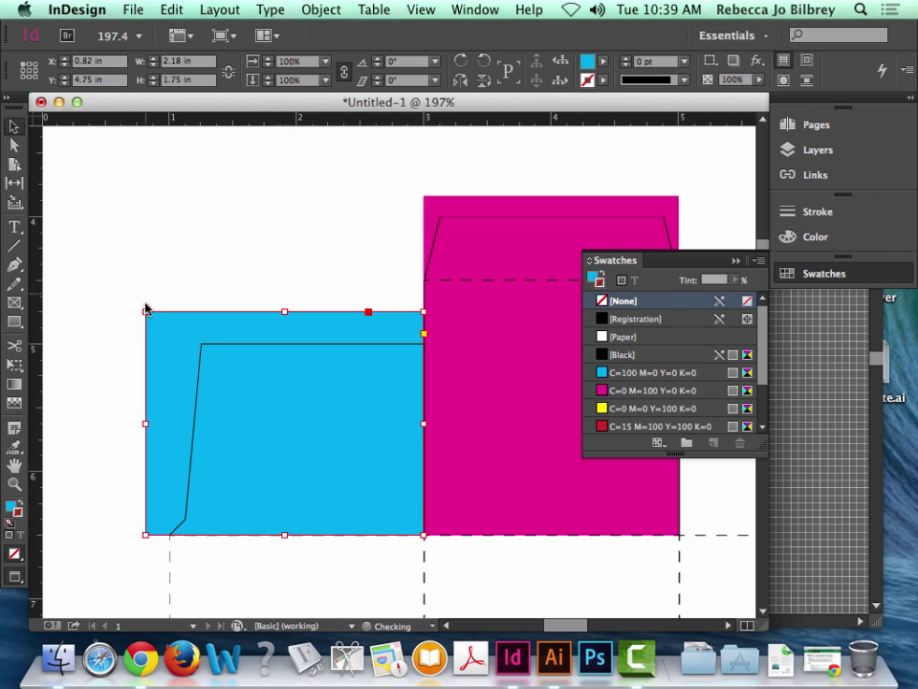
pyautogui.click(83, 181)
# Reset fill and stroke to the default colours and fit the whole page in the window.
pyautogui.press('d')
pyautogui.press('super+0')
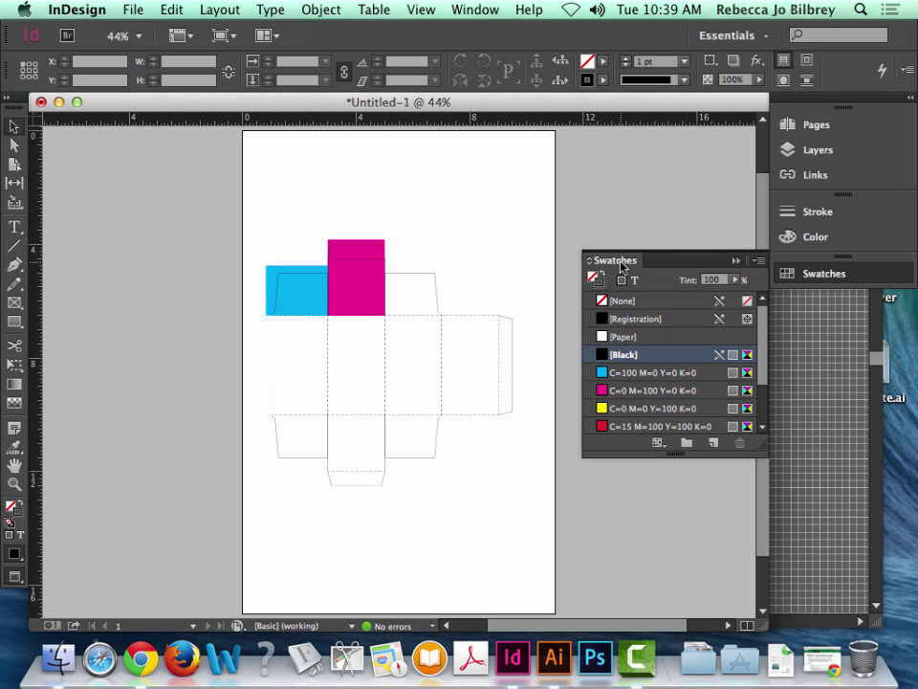